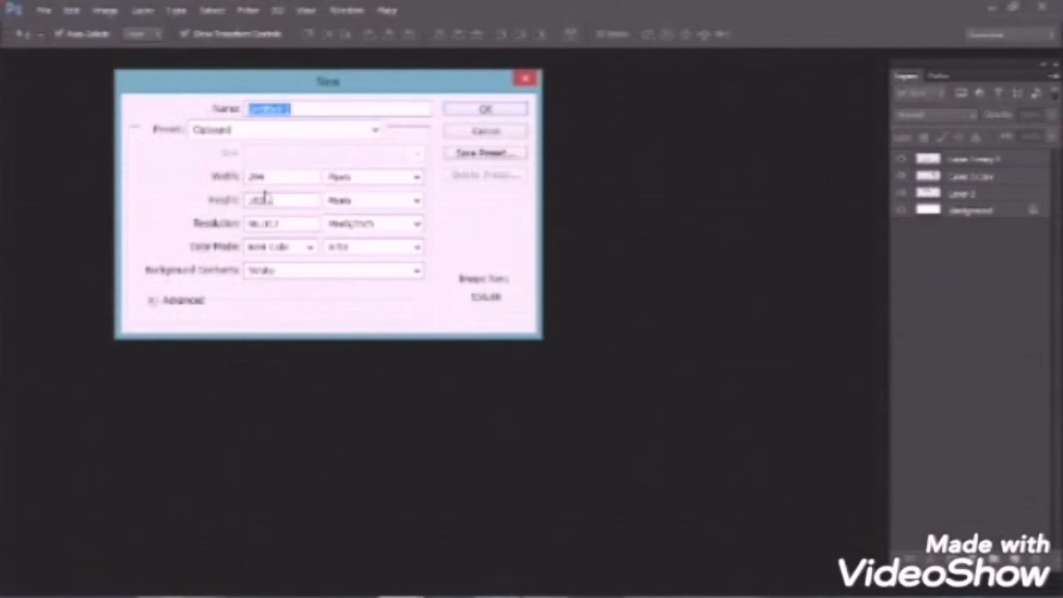
- Create a new document 30 inches wide and 12 inches high at a resolution of 300 pixels/inch
click(349, 177)
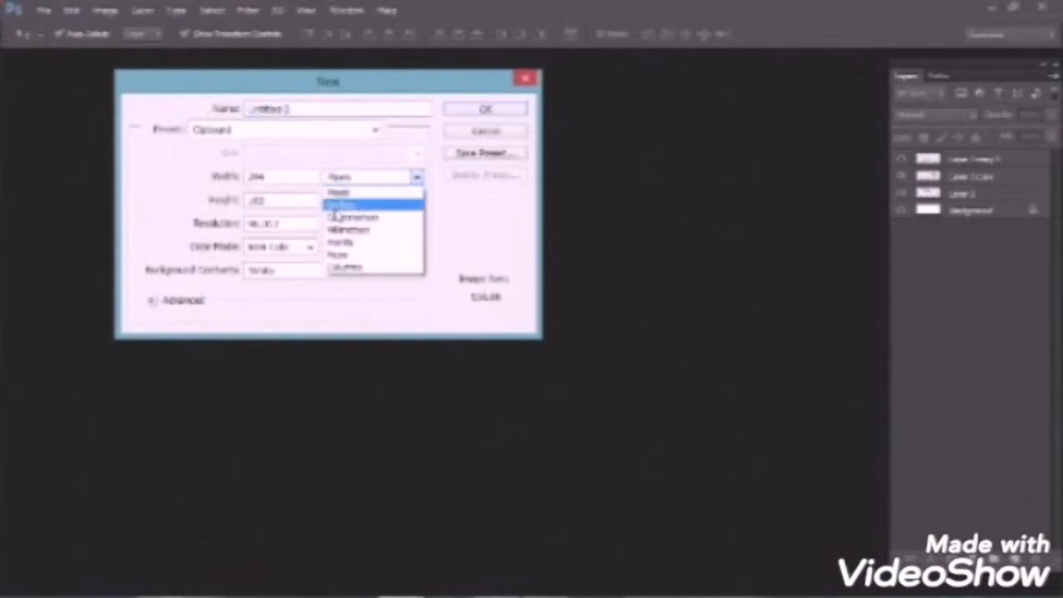
click(349, 196)
click(274, 177)
drag(274, 177, 234, 168)
text(3)
drag(280, 203, 241, 199)
text(3)
drag(290, 223, 242, 223)
text(300)
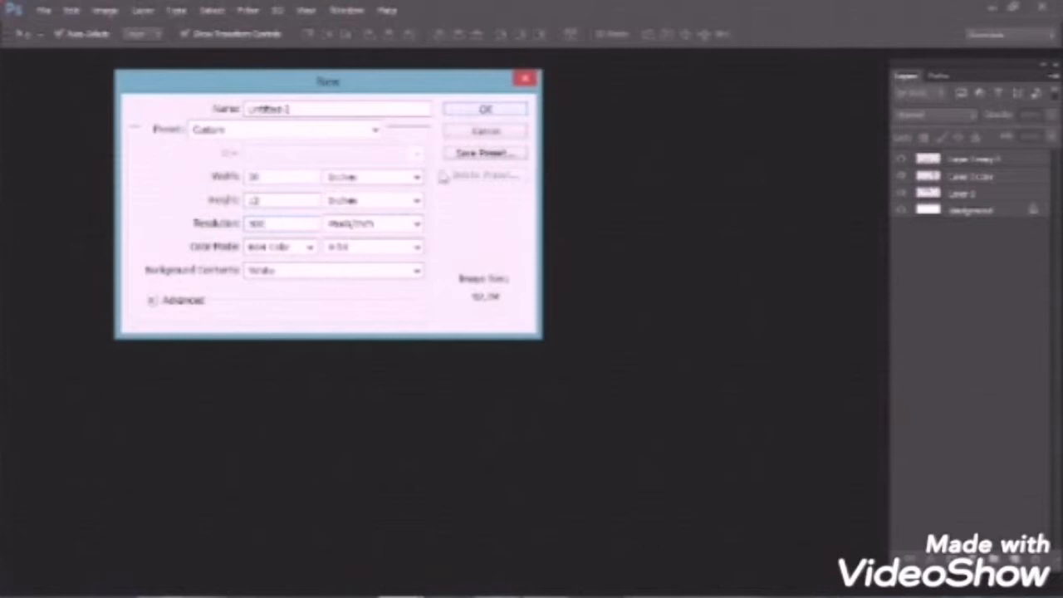
click(488, 111)
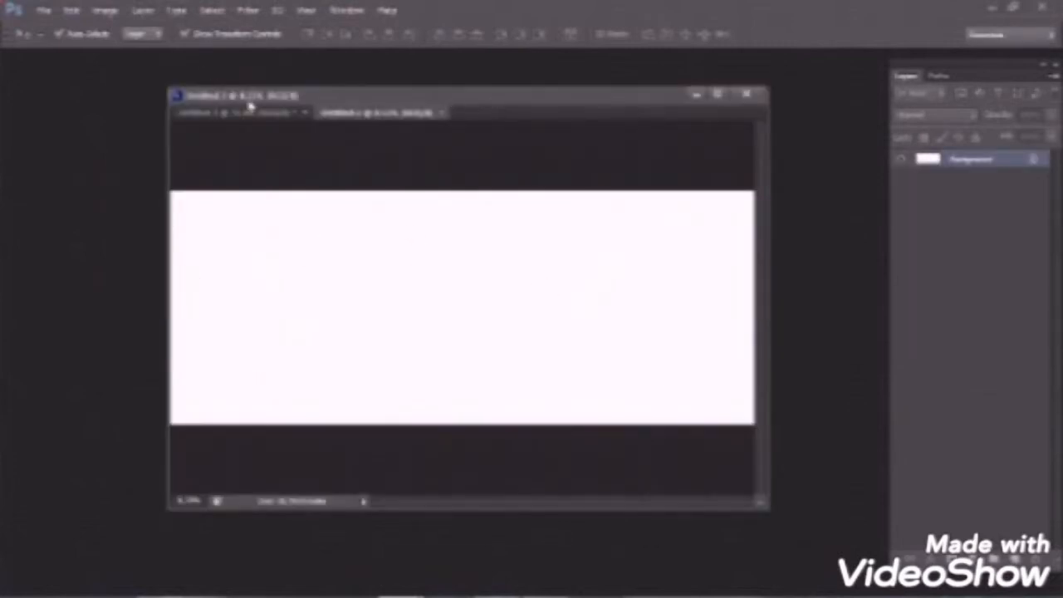
- Reposition the new document's window slightly and show the Tools panel
drag(247, 98, 272, 90)
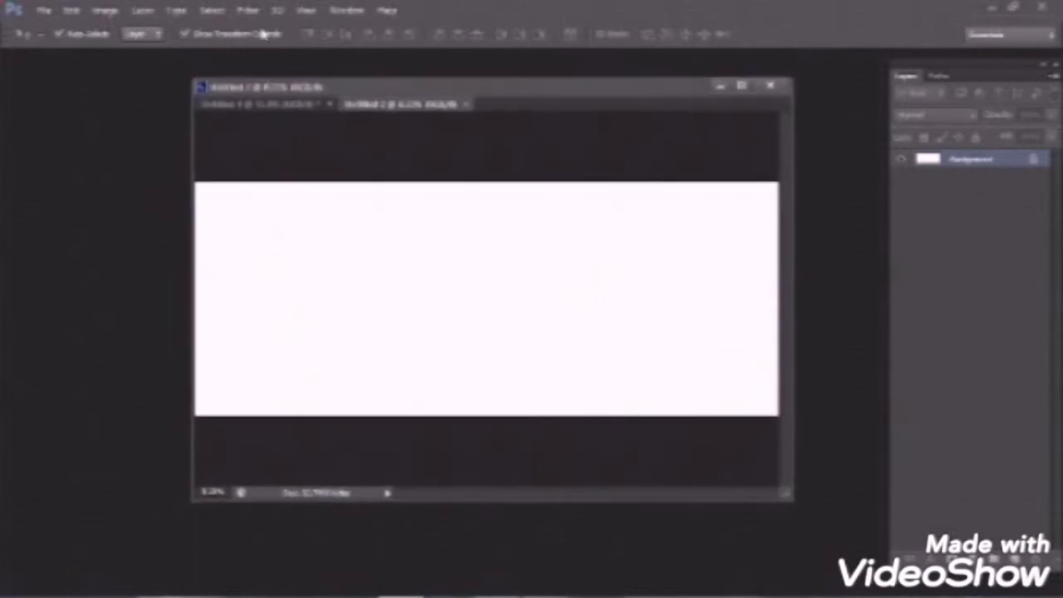
click(347, 10)
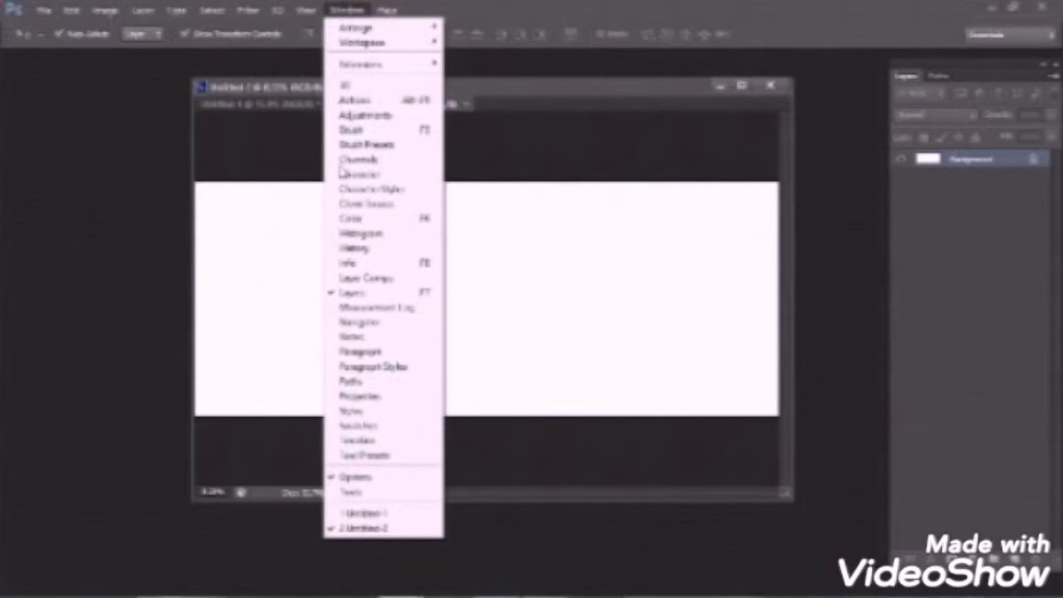
click(371, 495)
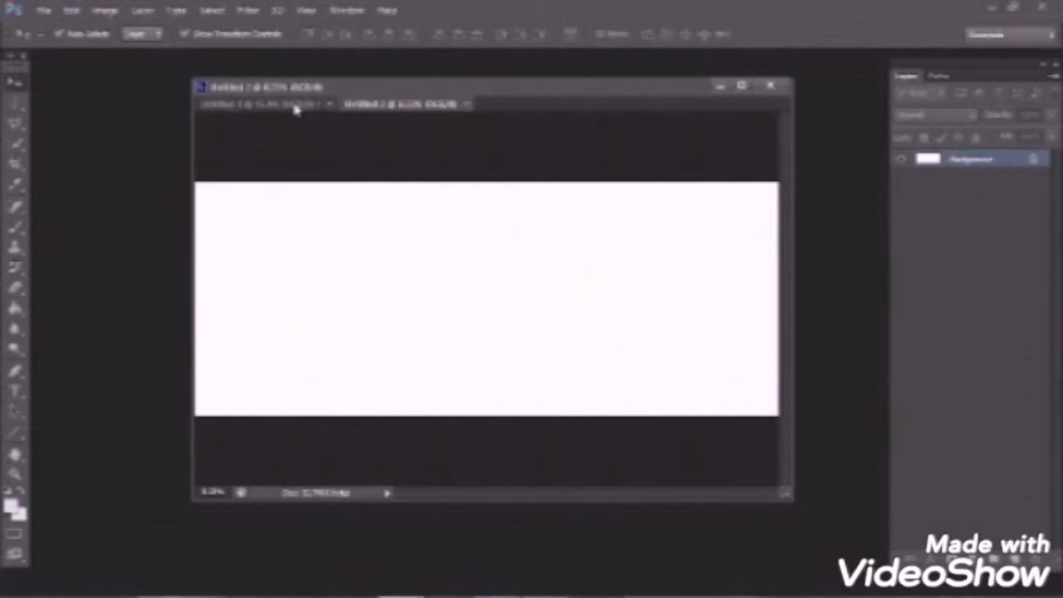
- Float the butterfly document in its own window and copy its upper-right image into the blank document
drag(295, 110, 134, 126)
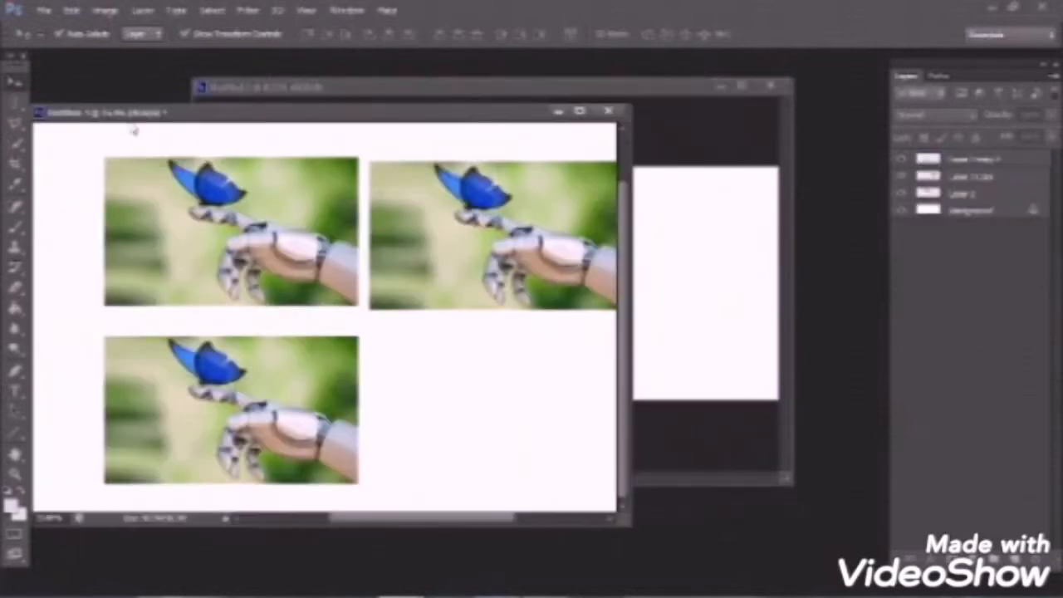
drag(536, 186, 672, 243)
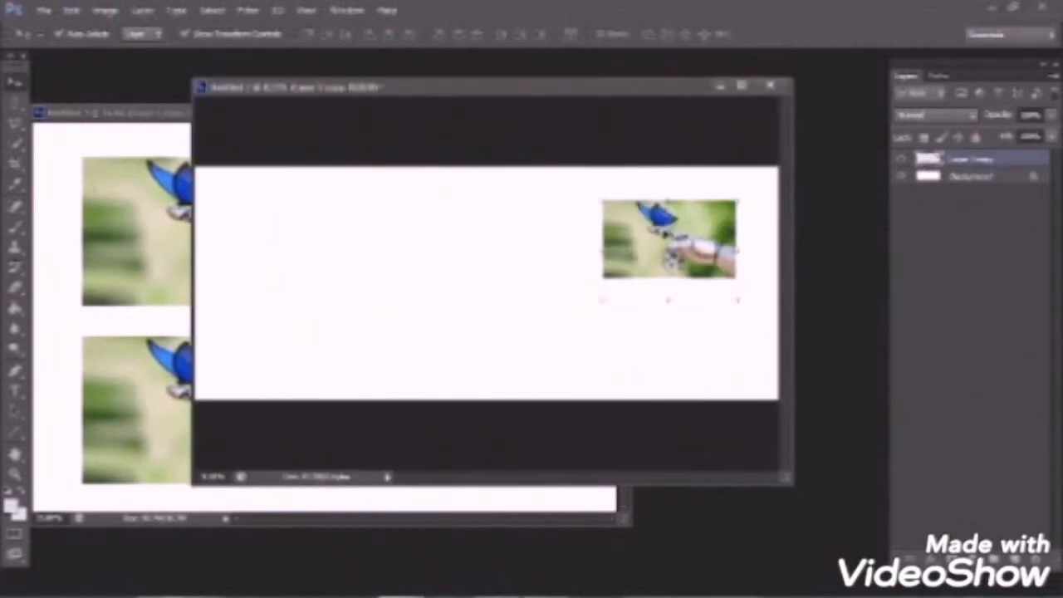
- Return to the butterfly document, maximize its window and put the other document's window out of the way
click(129, 186)
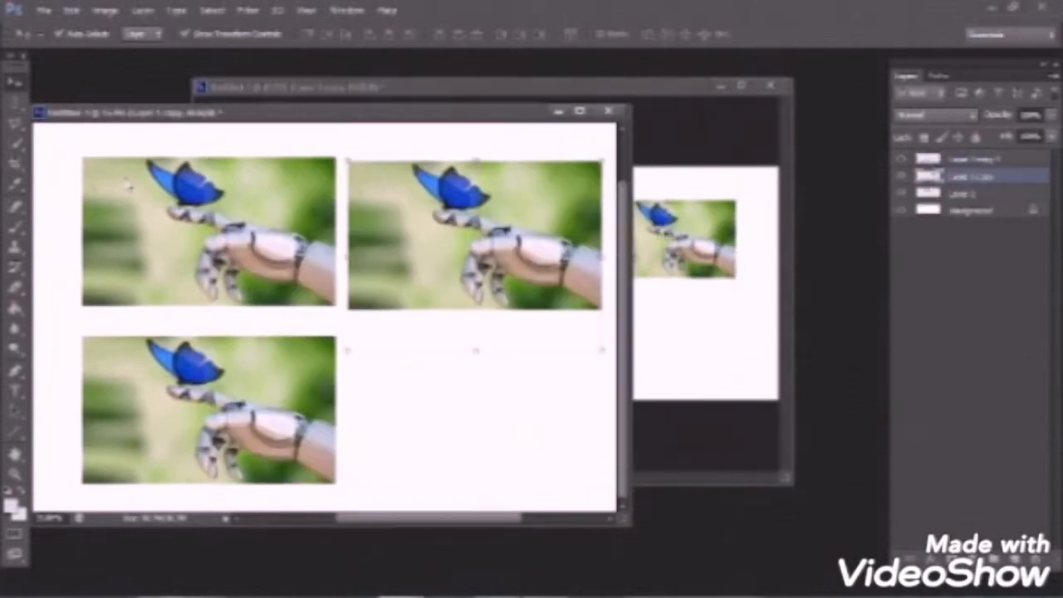
double_click(470, 118)
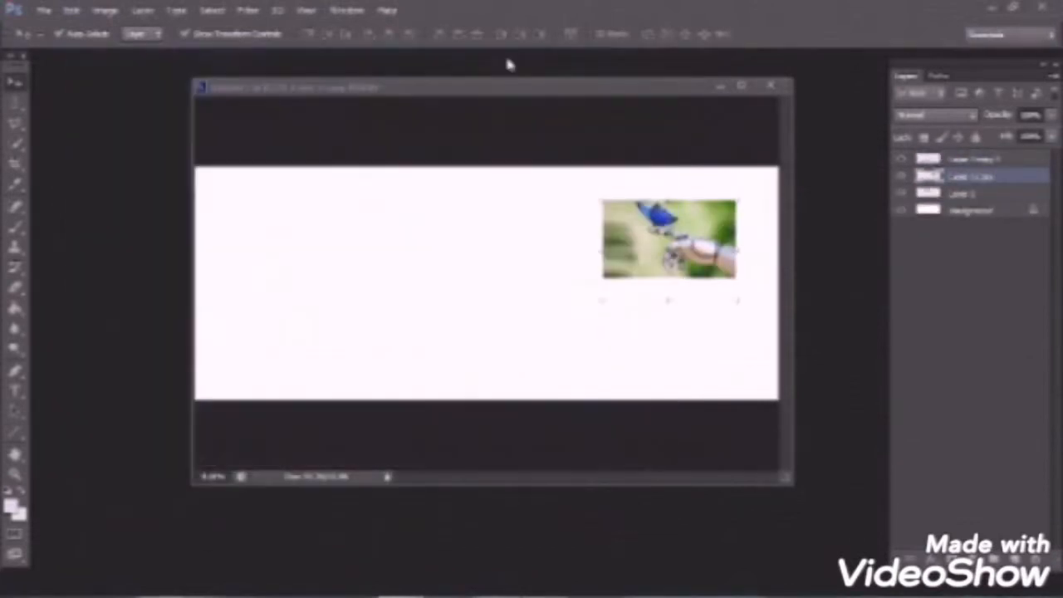
click(720, 90)
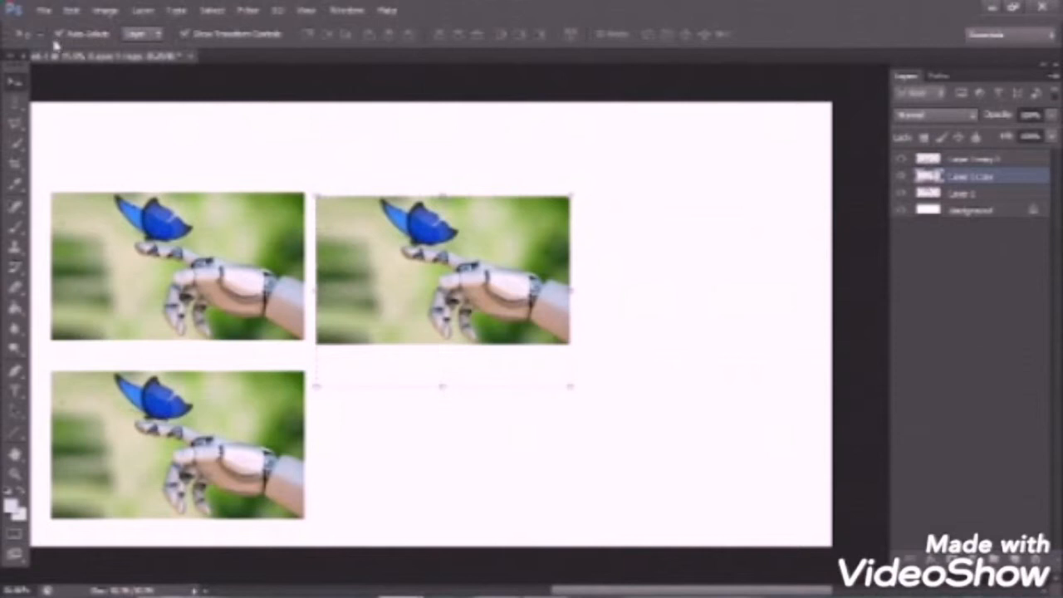
- With Auto-Select on, rearrange the three butterfly images on the canvas by moving each one directly
drag(458, 294, 582, 299)
drag(249, 254, 309, 219)
drag(232, 438, 287, 427)
drag(470, 338, 458, 374)
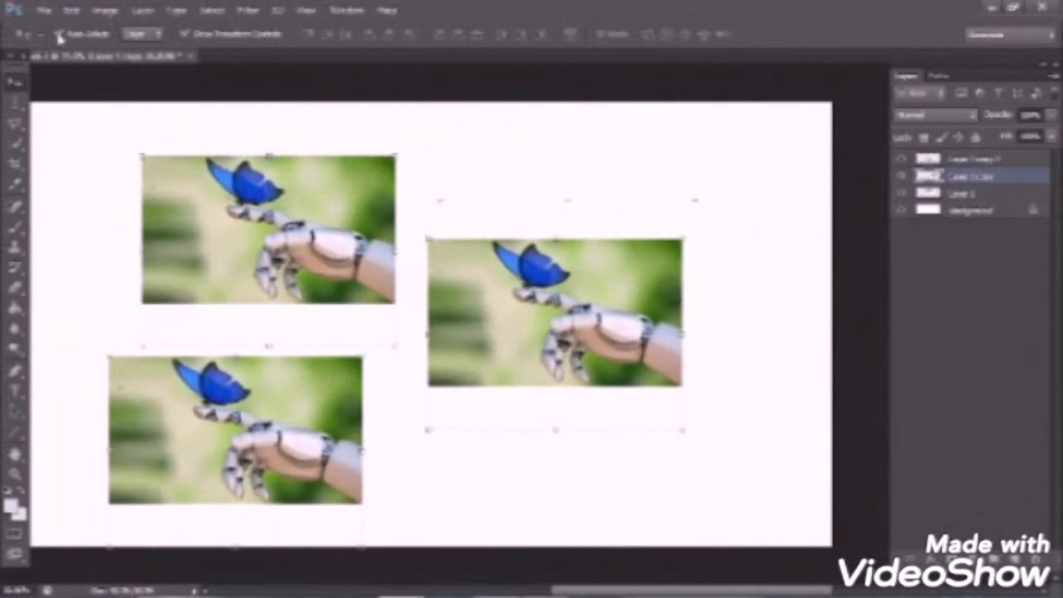
- Turn off Auto-Select and move only the selected layer's image to the lower-right area of the canvas
drag(487, 302, 564, 353)
drag(249, 231, 272, 250)
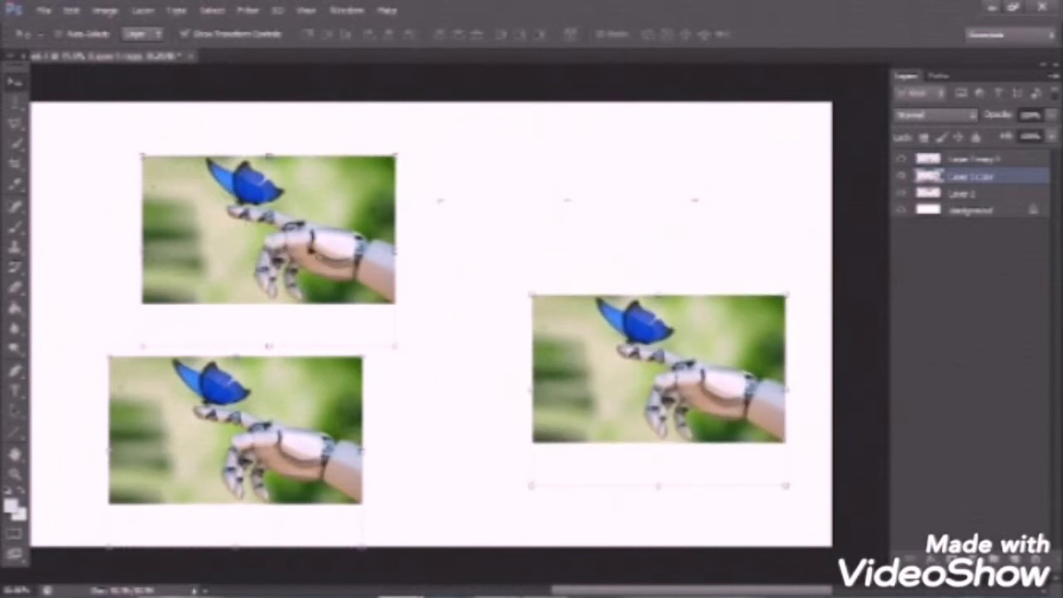
mouse_move(262, 453)
mouse_down()
mouse_move(198, 457)
mouse_move(246, 459)
mouse_up()
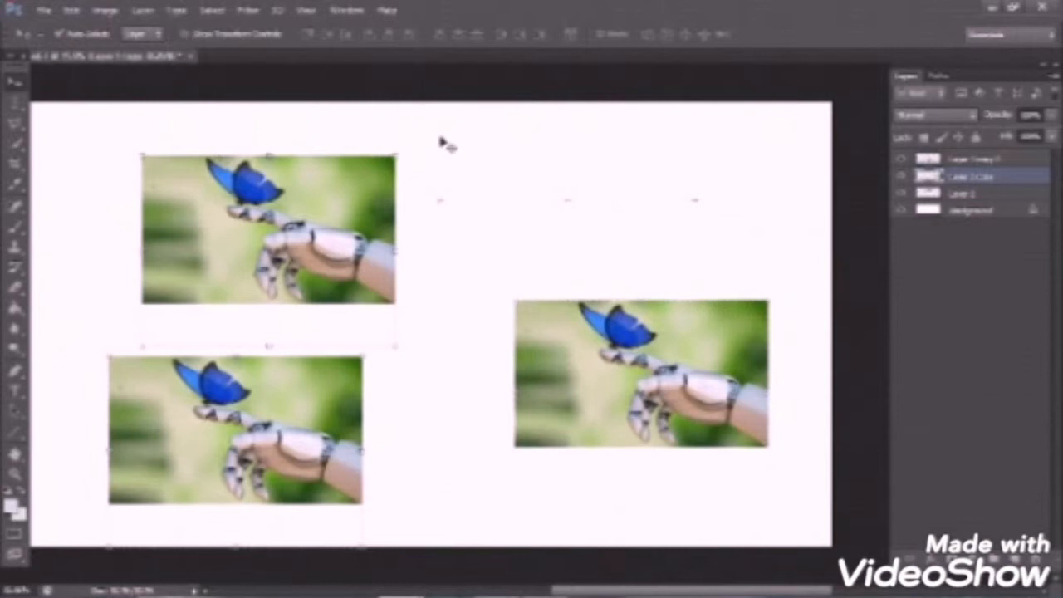
- Hide the transform controls, check layer selection without them, and show the transform controls again
click(470, 188)
click(579, 438)
click(183, 35)
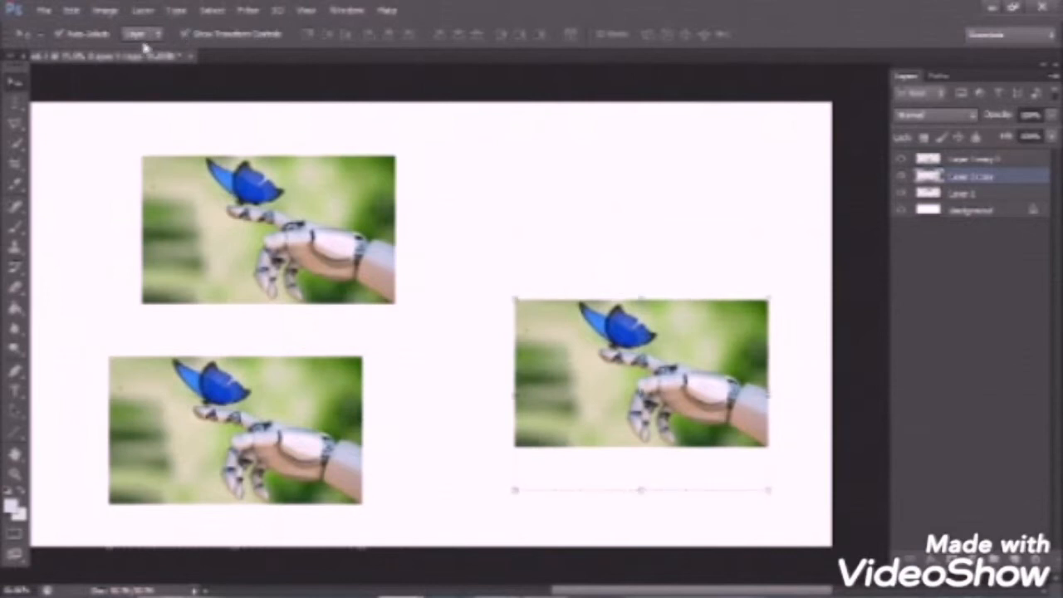
- Select the upper-left image, stretch it taller with Free Transform and shift it slightly down
click(304, 270)
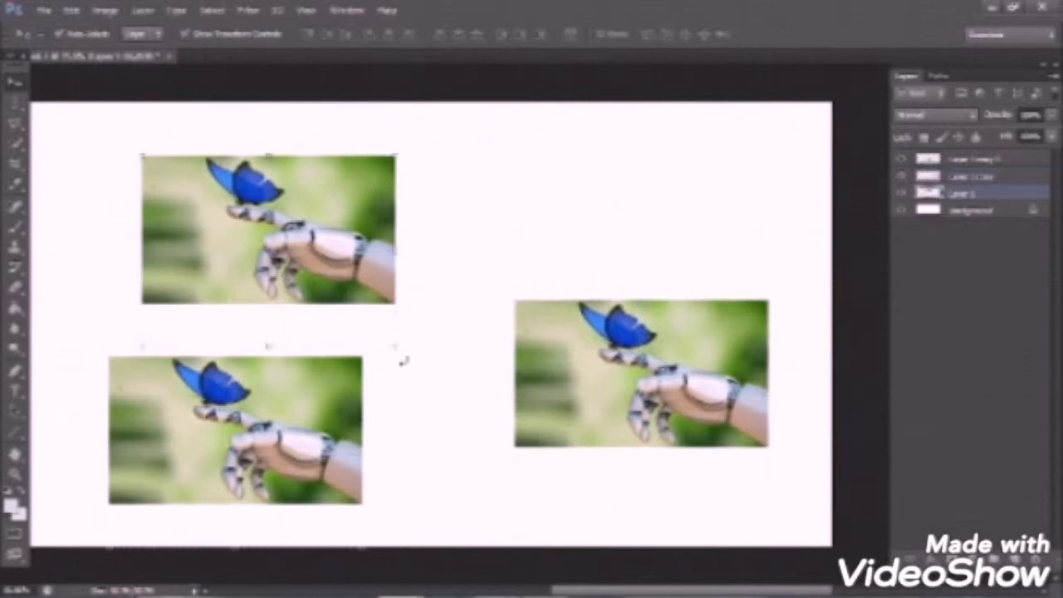
drag(395, 354, 413, 299)
drag(437, 226, 415, 200)
drag(275, 301, 303, 370)
mouse_move(236, 237)
mouse_down()
mouse_move(229, 302)
mouse_move(240, 314)
mouse_move(235, 248)
mouse_up()
drag(231, 286, 251, 274)
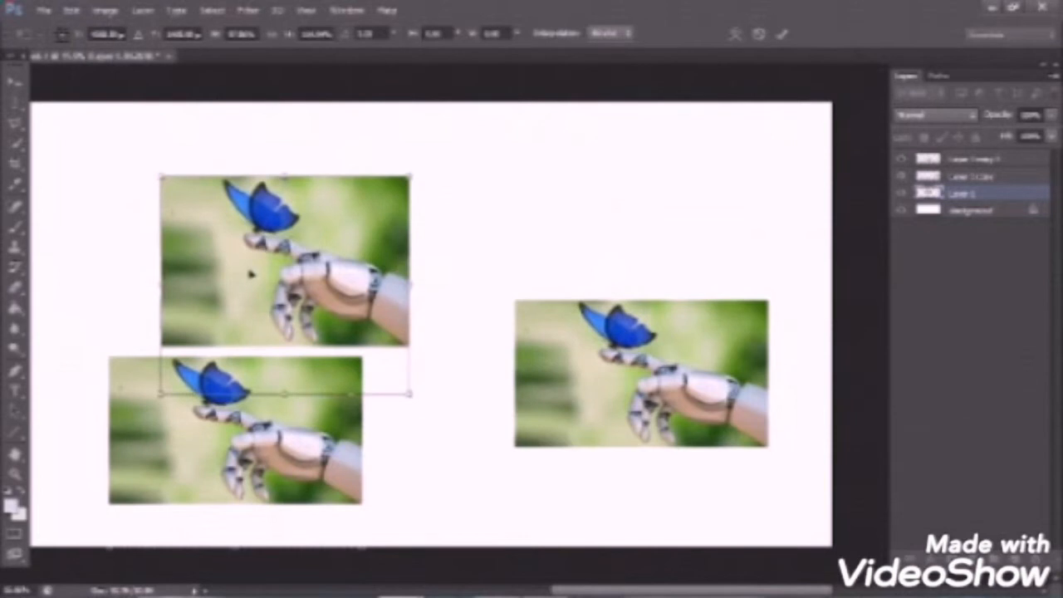
- Try rotating the upper-left image 90° clockwise and bring it back with a 90° counterclockwise rotation
right_click(331, 288)
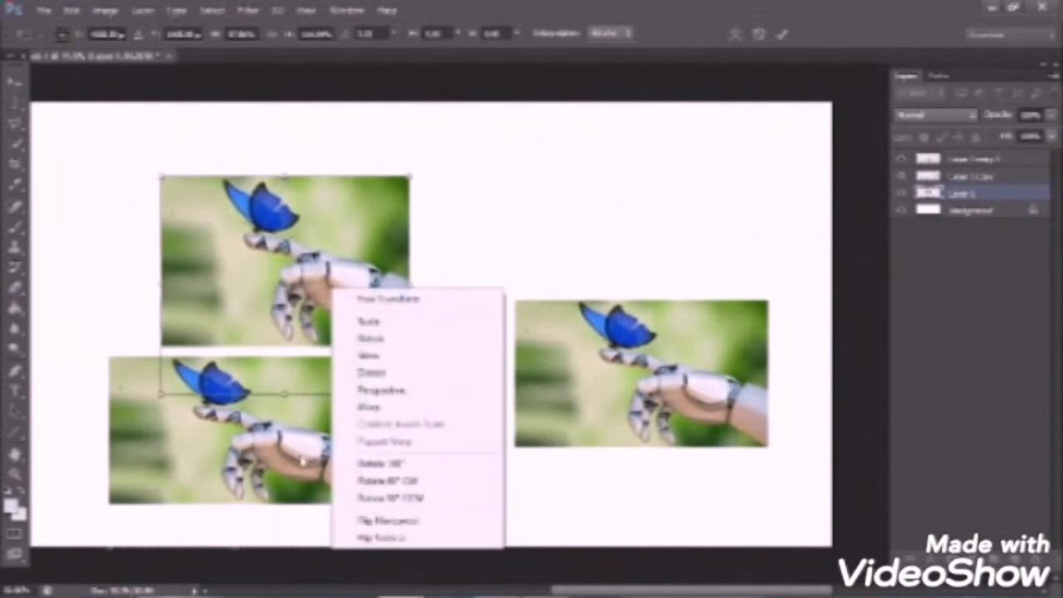
click(408, 482)
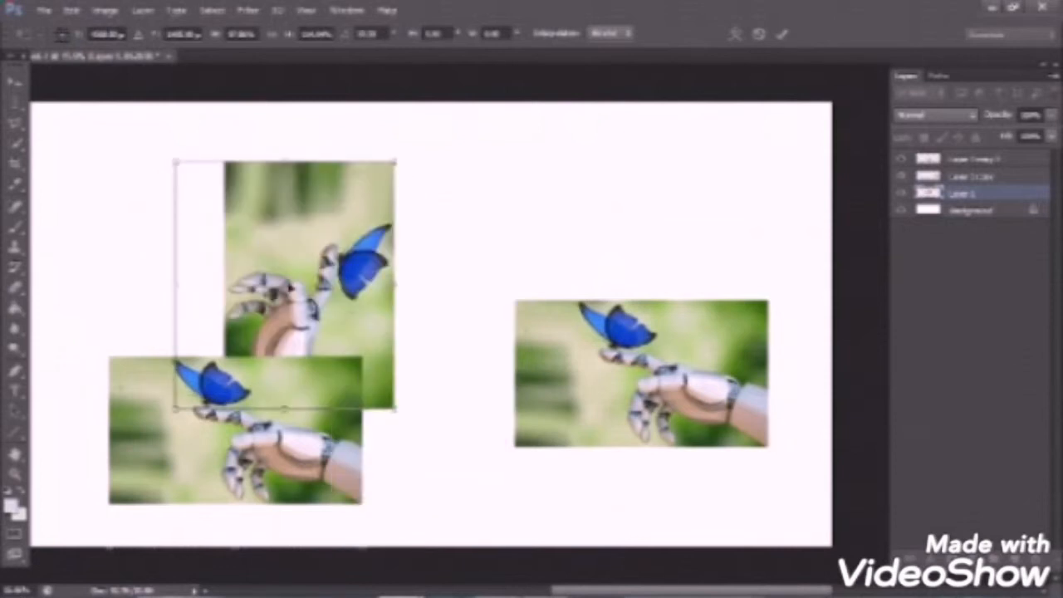
right_click(285, 281)
click(331, 493)
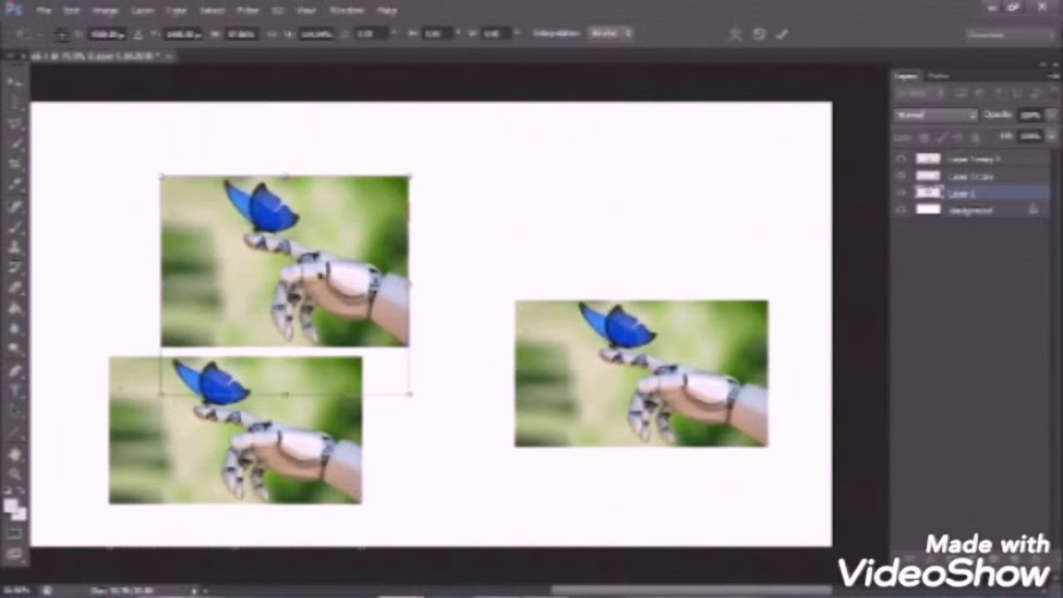
- Flip the upper-left image horizontally and apply the transformation
right_click(316, 231)
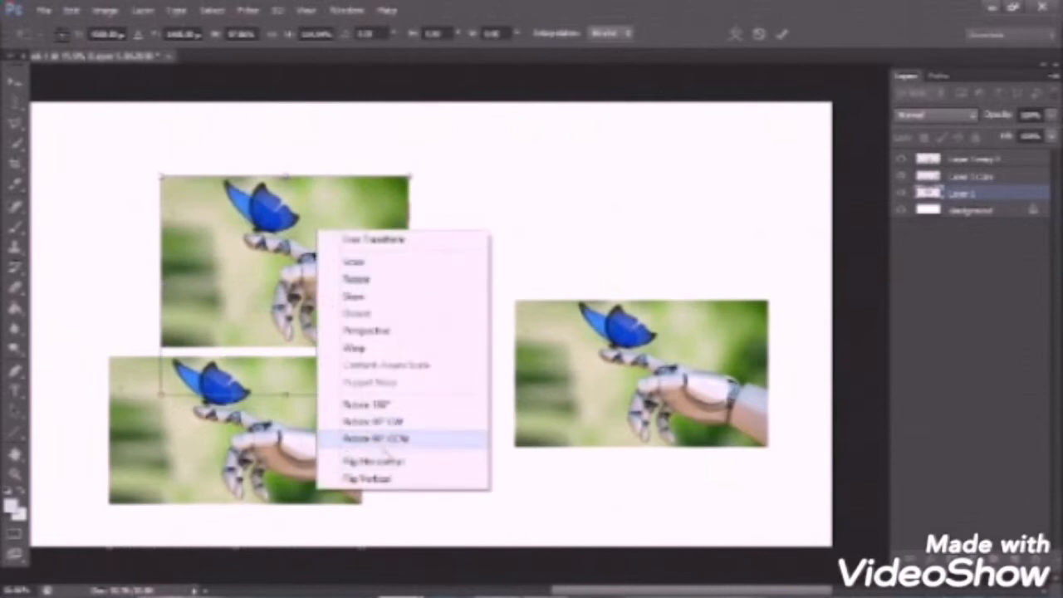
click(387, 465)
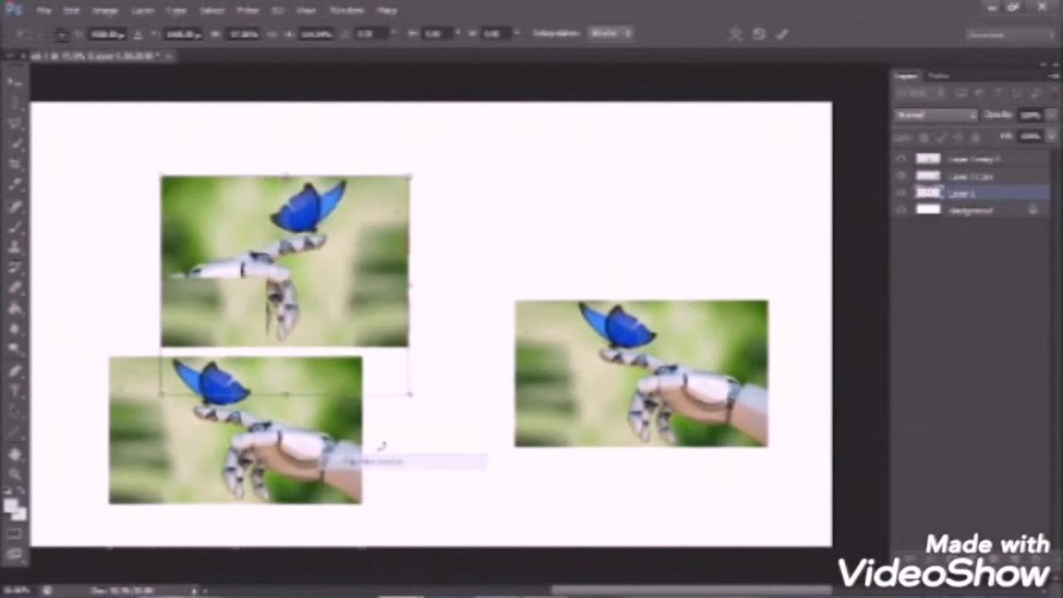
right_click(321, 279)
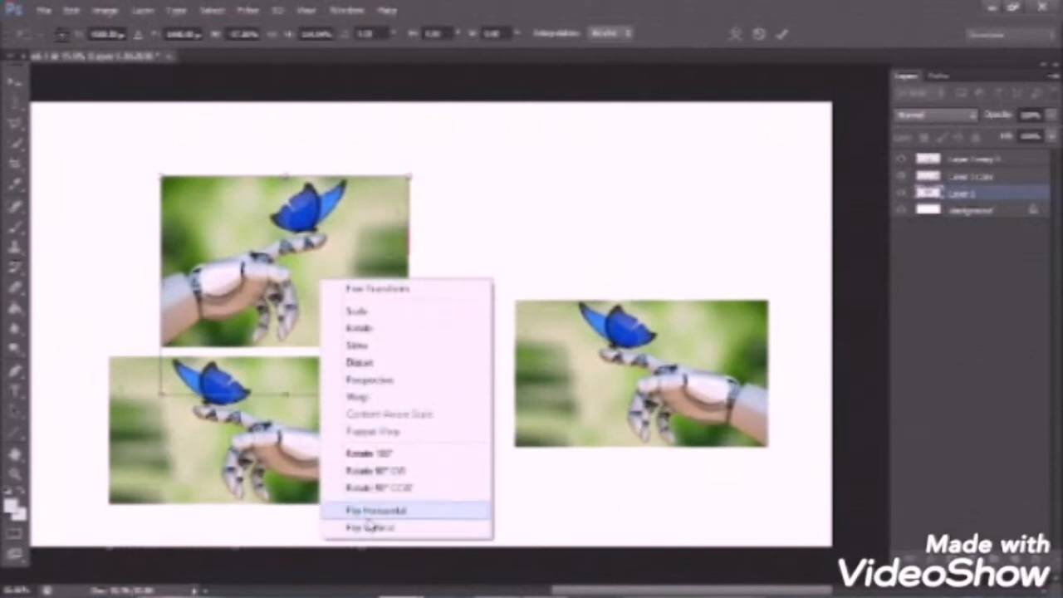
click(210, 278)
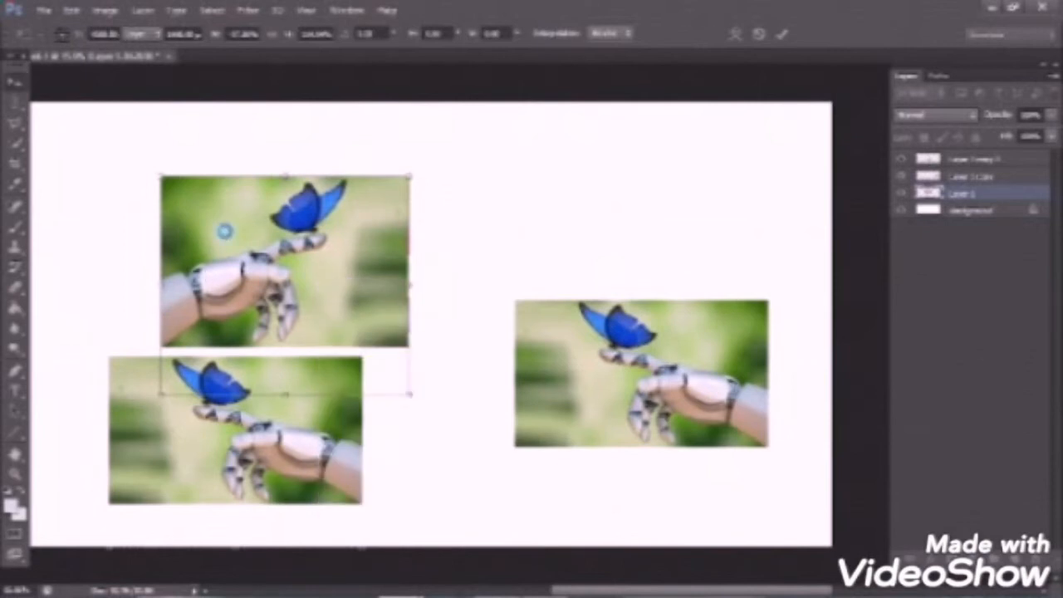
key(Return)
- Move the flipped image's layer above the right image's layer and place the image at the upper middle of the canvas
drag(273, 238, 295, 274)
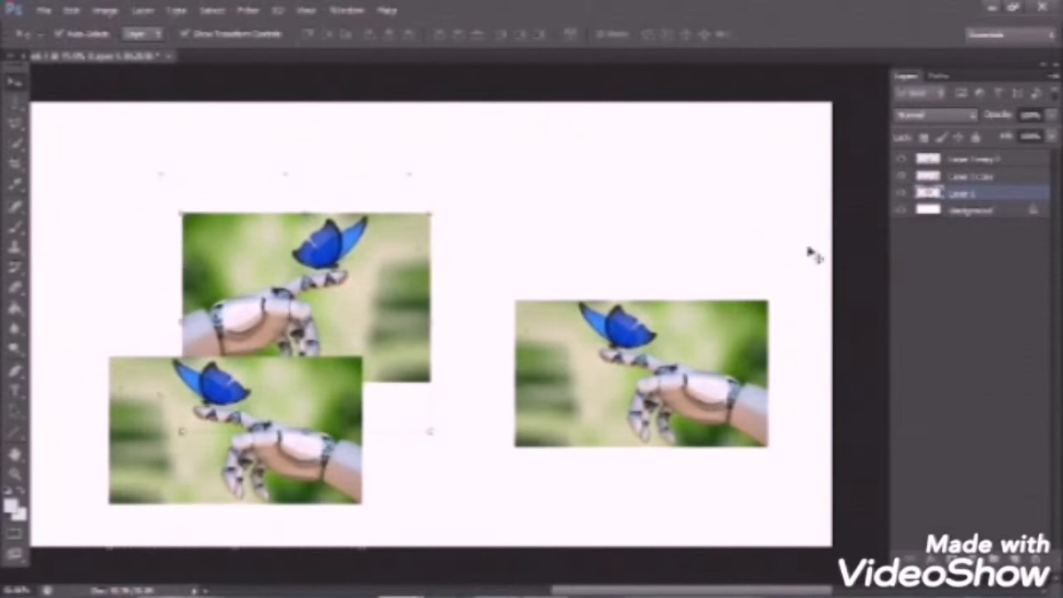
shift+click(964, 165)
click(963, 175)
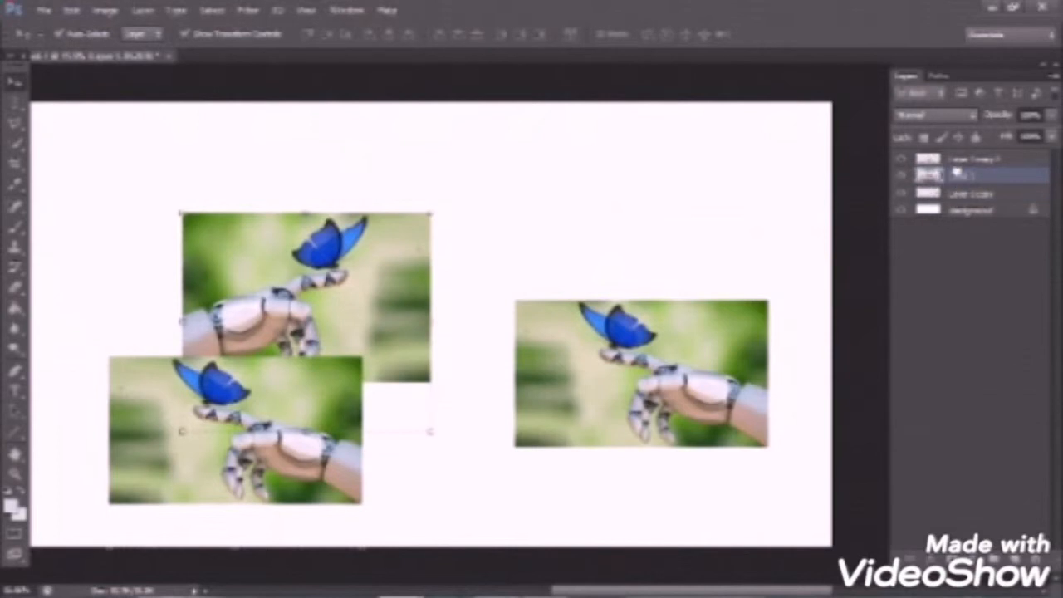
mouse_move(961, 181)
mouse_down()
mouse_move(961, 156)
mouse_move(960, 191)
mouse_move(962, 157)
mouse_move(960, 180)
mouse_up()
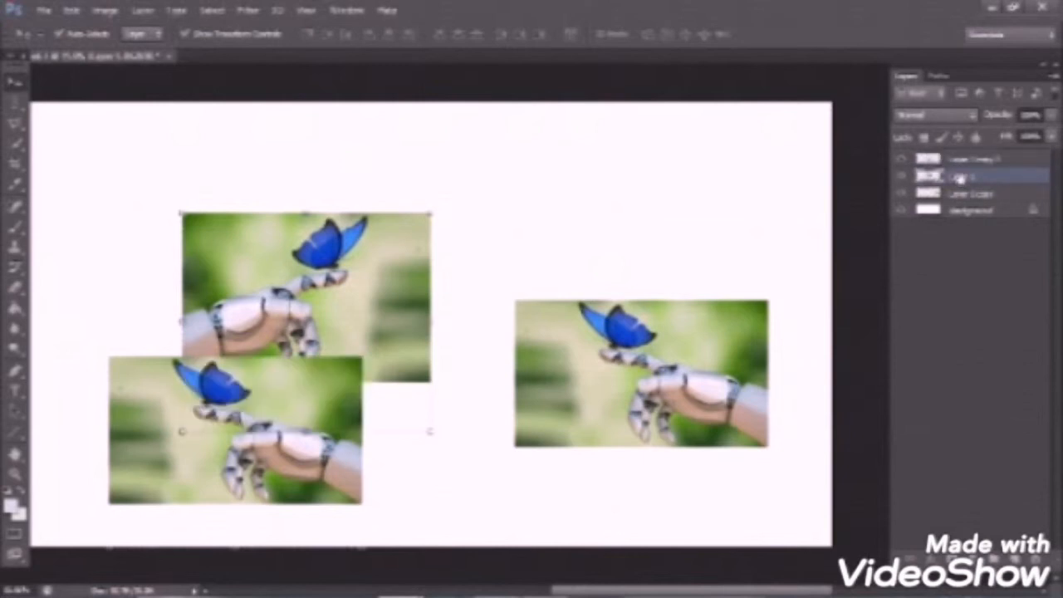
drag(268, 293, 345, 231)
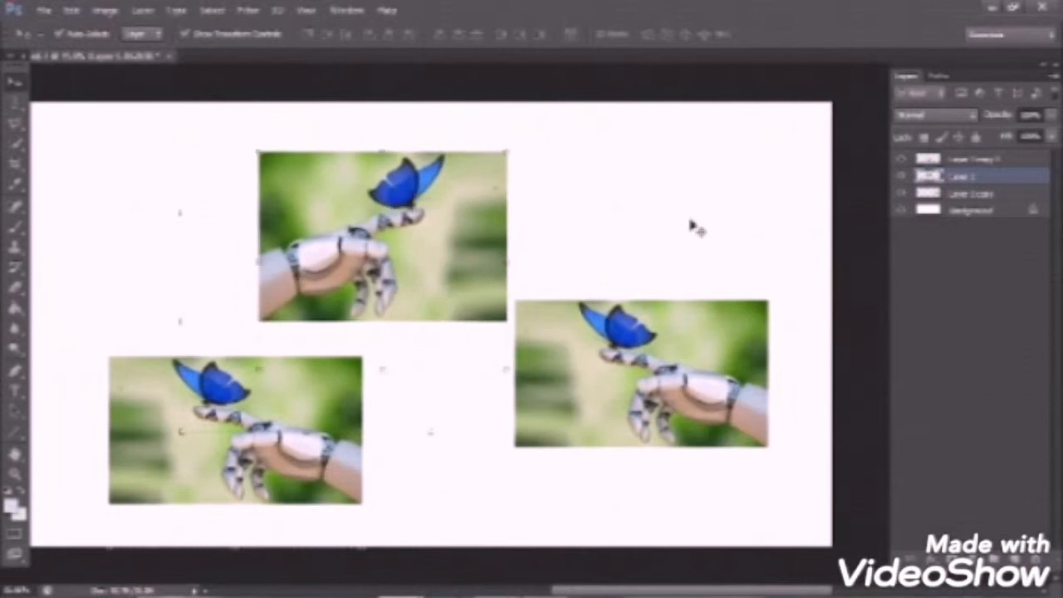
- Hide and show the flipped image's layer twice to demonstrate layer visibility
click(902, 176)
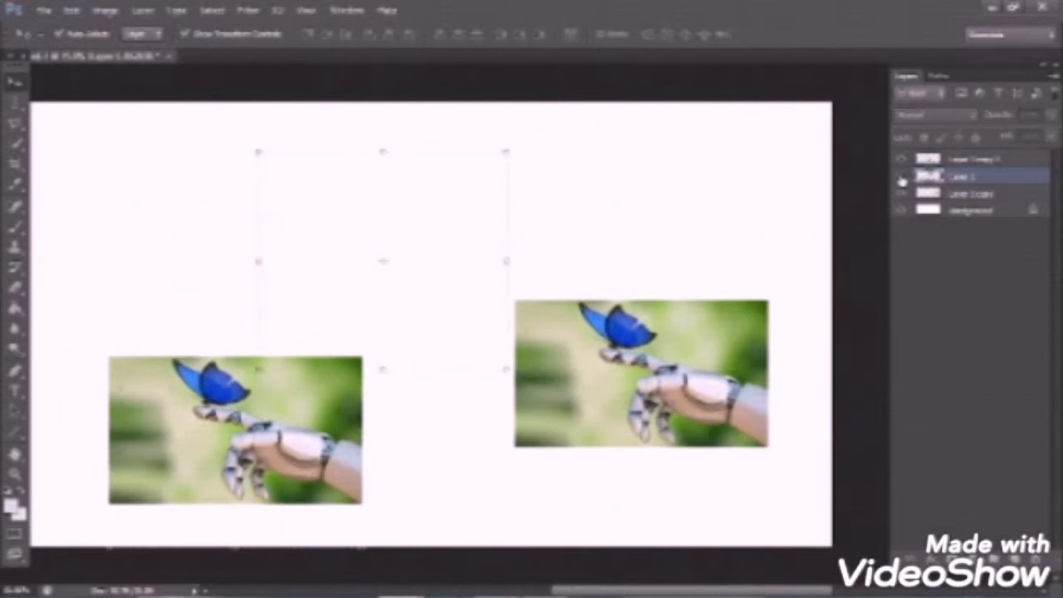
click(902, 178)
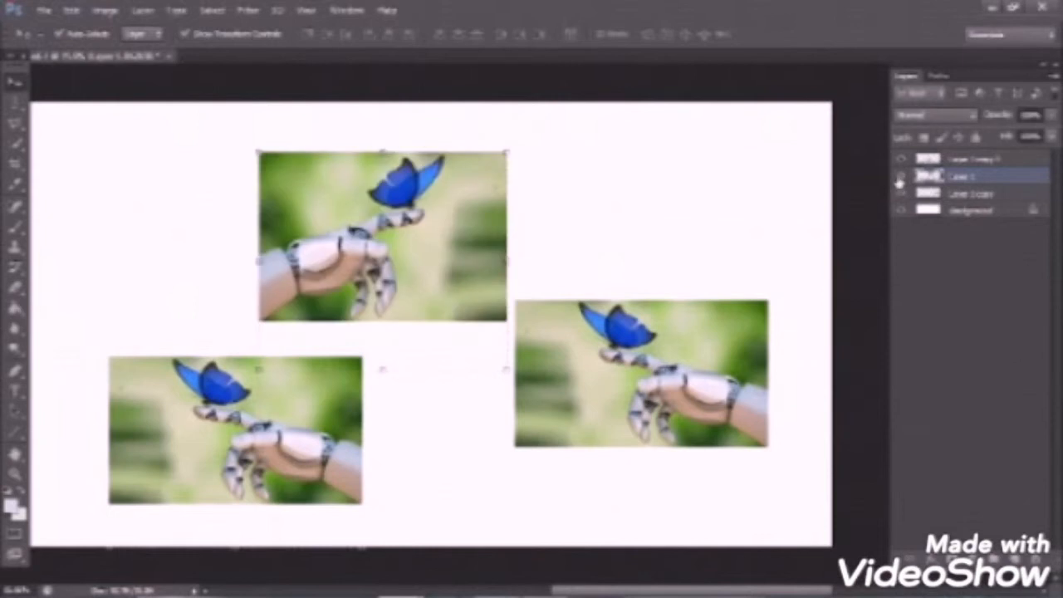
click(902, 177)
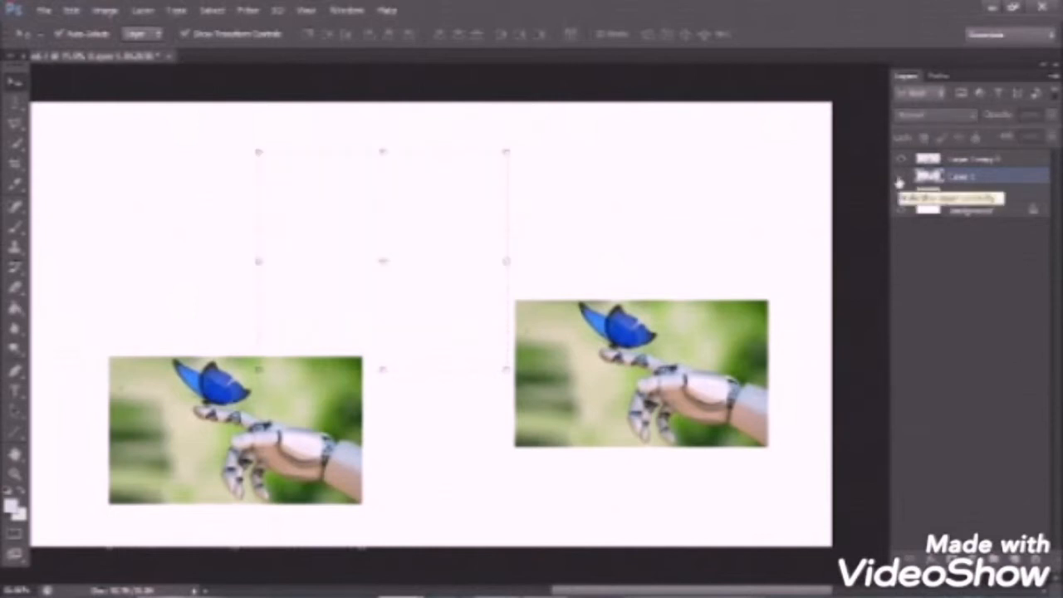
click(901, 178)
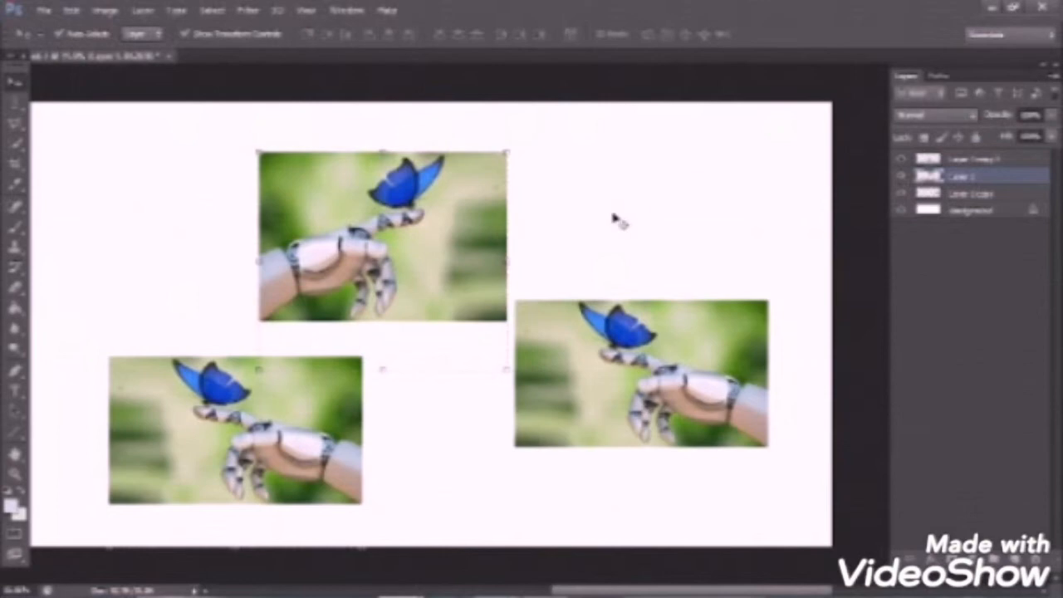
- Make a Rectangular Marquee selection over the upper-left foliage of the light-bulb photo
mouse_move(471, 590)
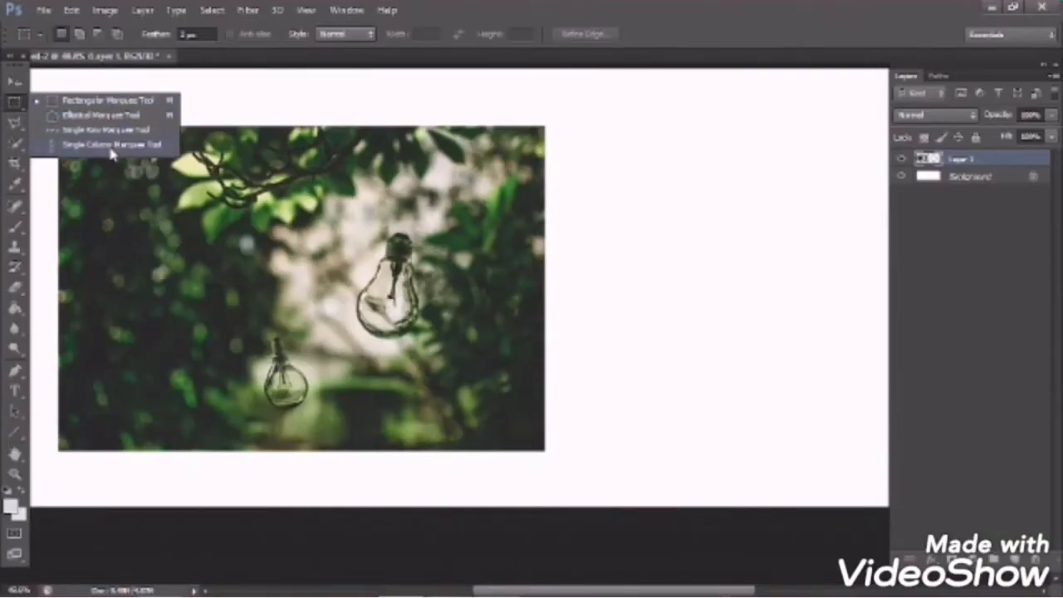
click(82, 105)
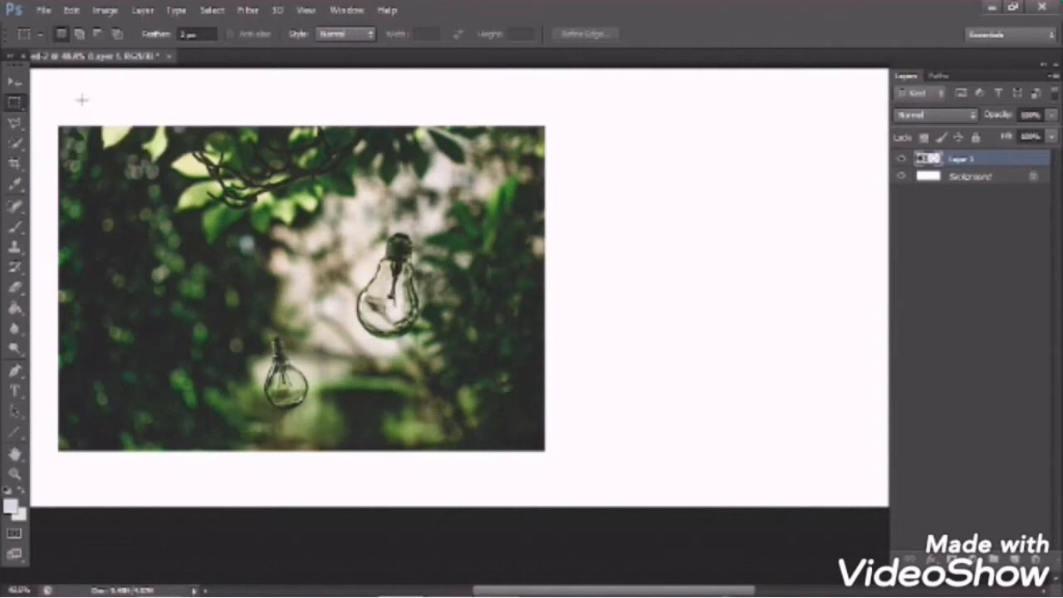
drag(104, 167, 247, 293)
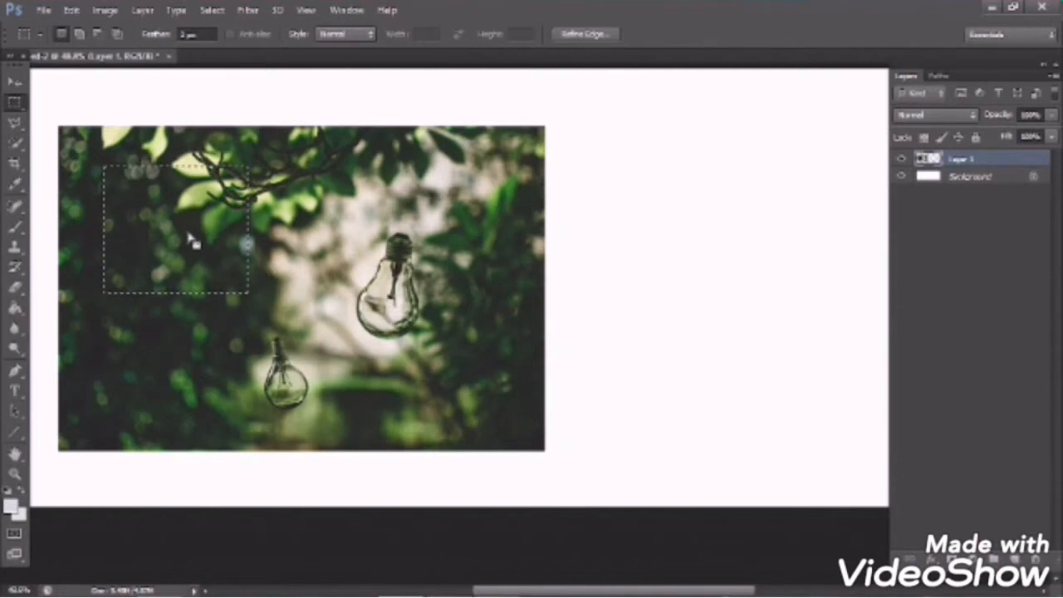
- Copy a smaller rectangle of the photo's upper-left foliage to a new layer and place the copy beside the photo's upper-right corner
click(300, 251)
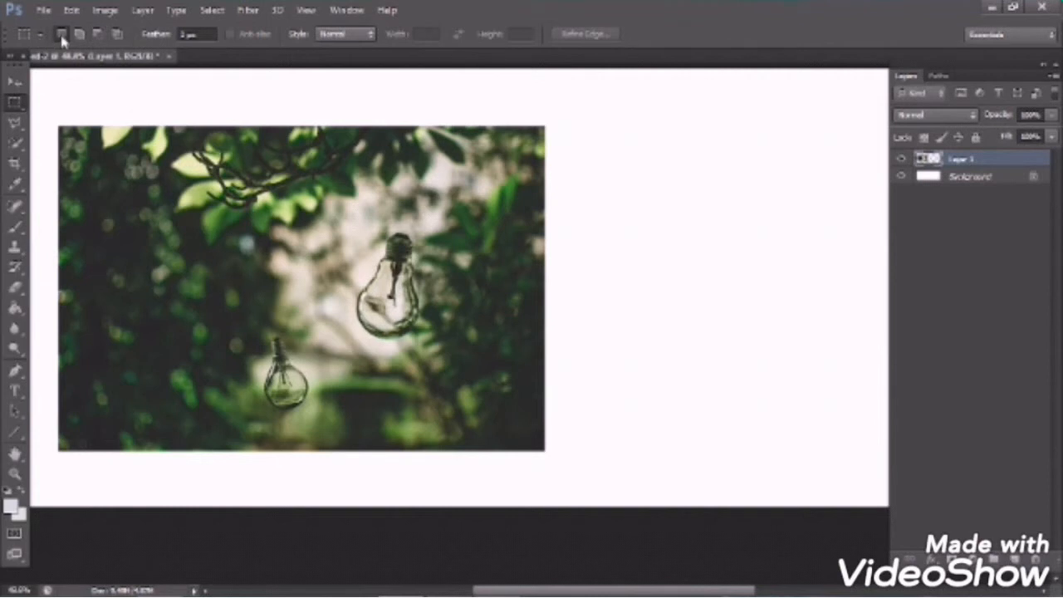
drag(120, 188, 215, 268)
key(v)
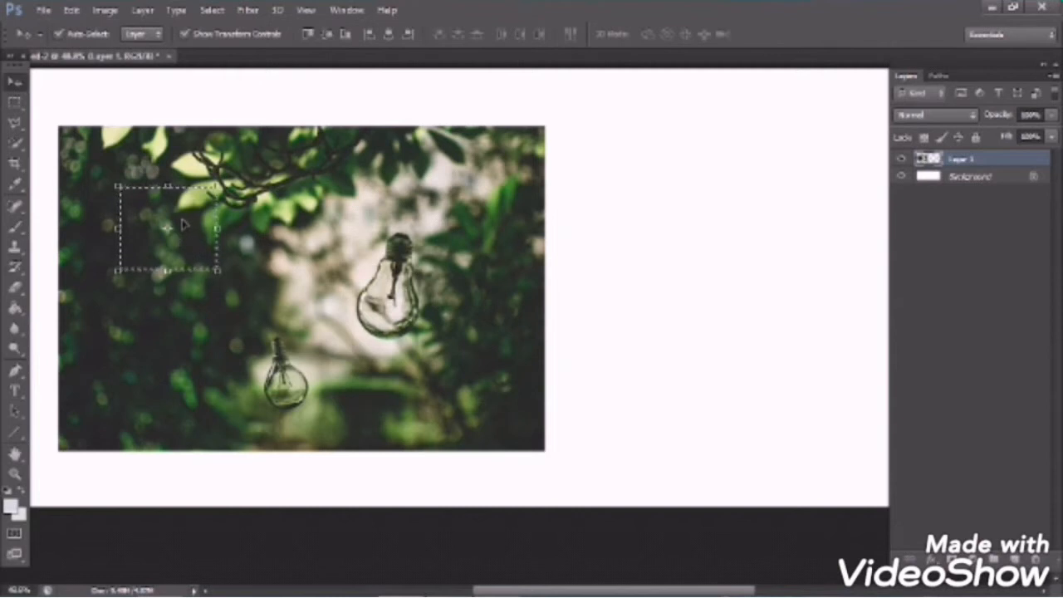
key(ctrl+j)
drag(170, 211, 600, 154)
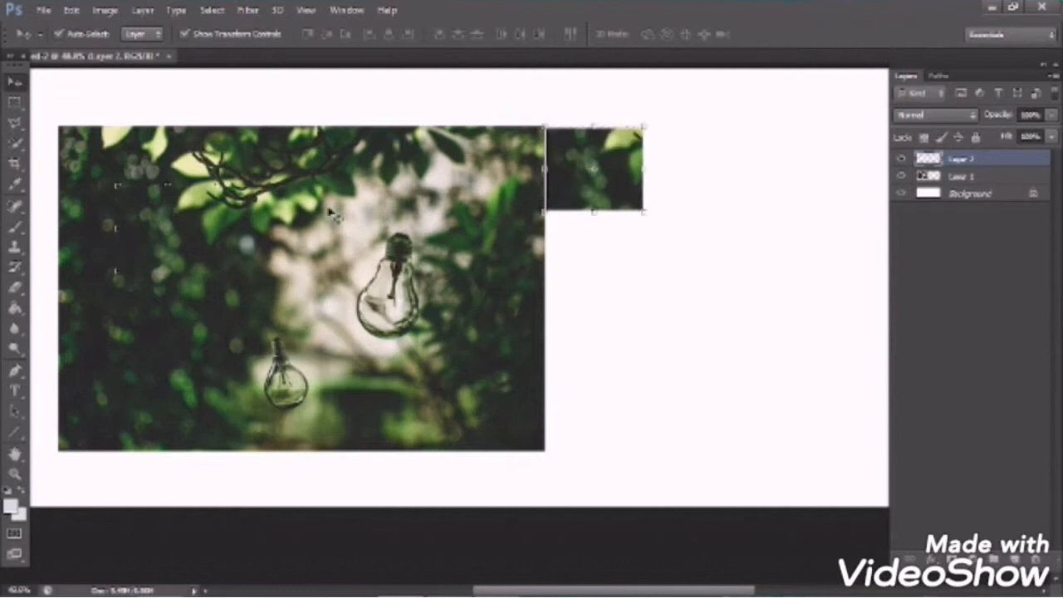
- On the photo's layer, combine two overlapping rectangular marquees over the upper-left foliage using the Add to selection mode
click(327, 213)
key(m)
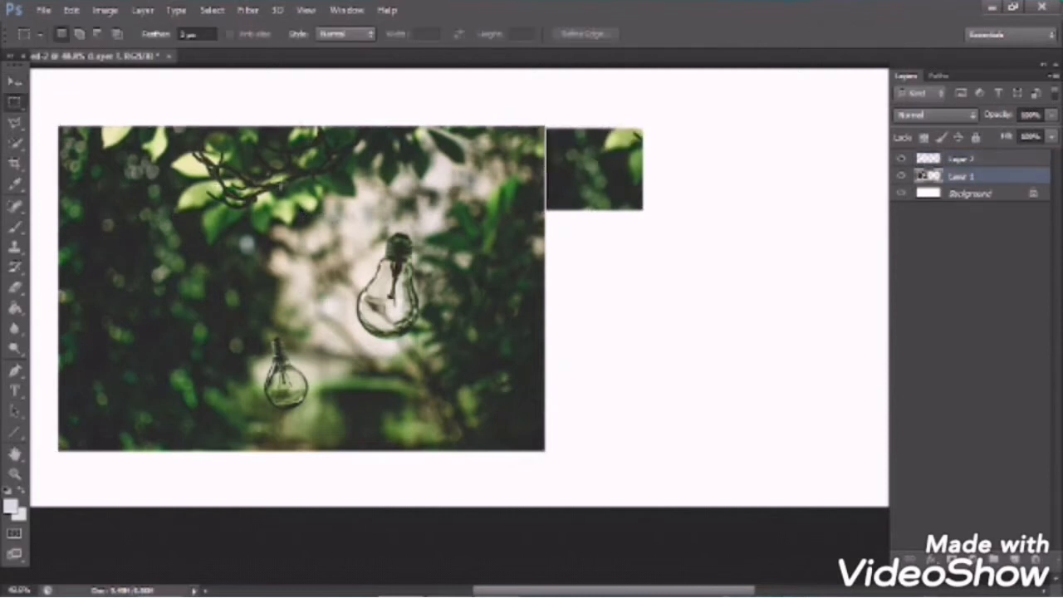
click(80, 33)
drag(109, 163, 150, 203)
drag(131, 176, 181, 233)
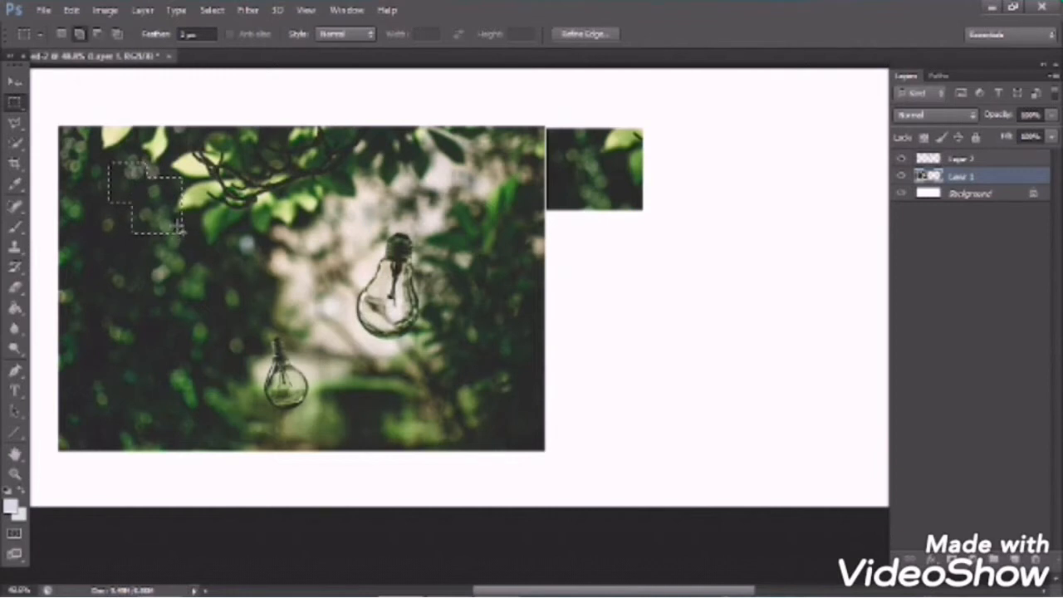
- Copy the combined stepped selection to a new layer and place the copy just below the first copied piece
key(v)
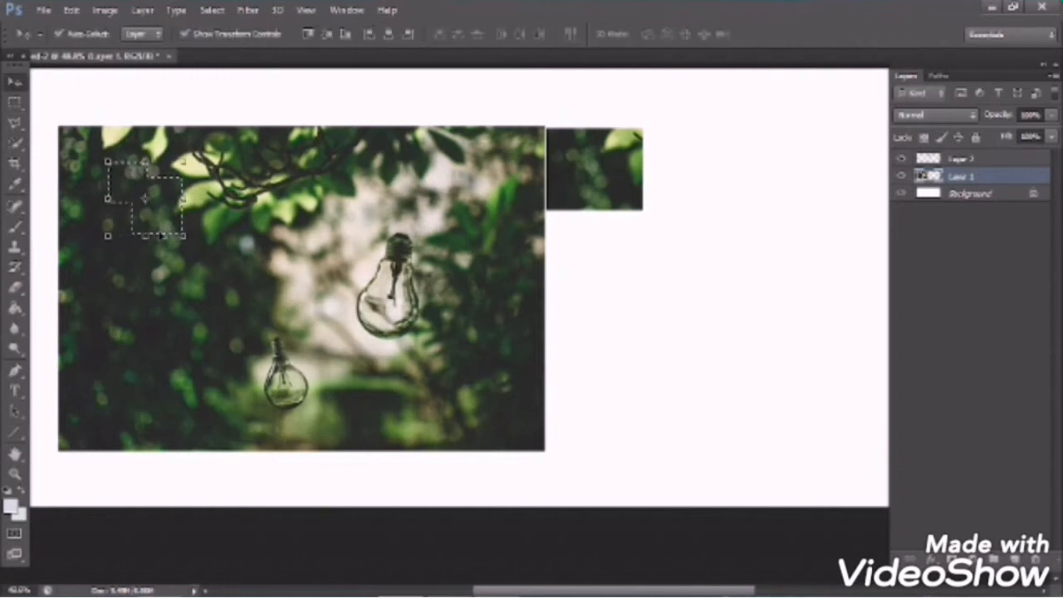
key(ctrl+j)
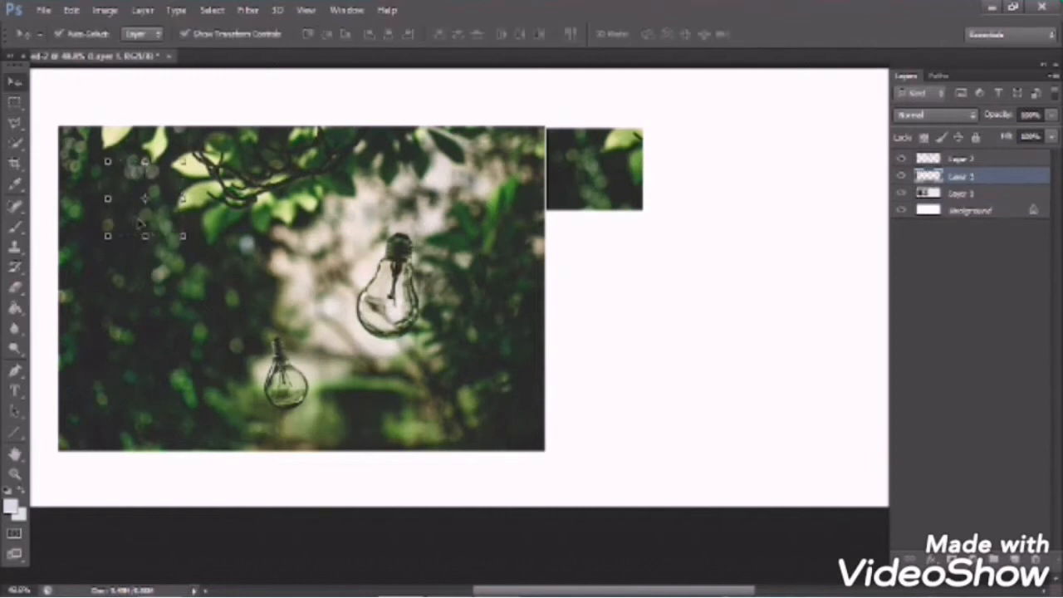
drag(162, 177, 604, 236)
- Select a square of upper-left foliage on the photo's layer and subtract an overlapping rectangle from its lower-left part
click(192, 159)
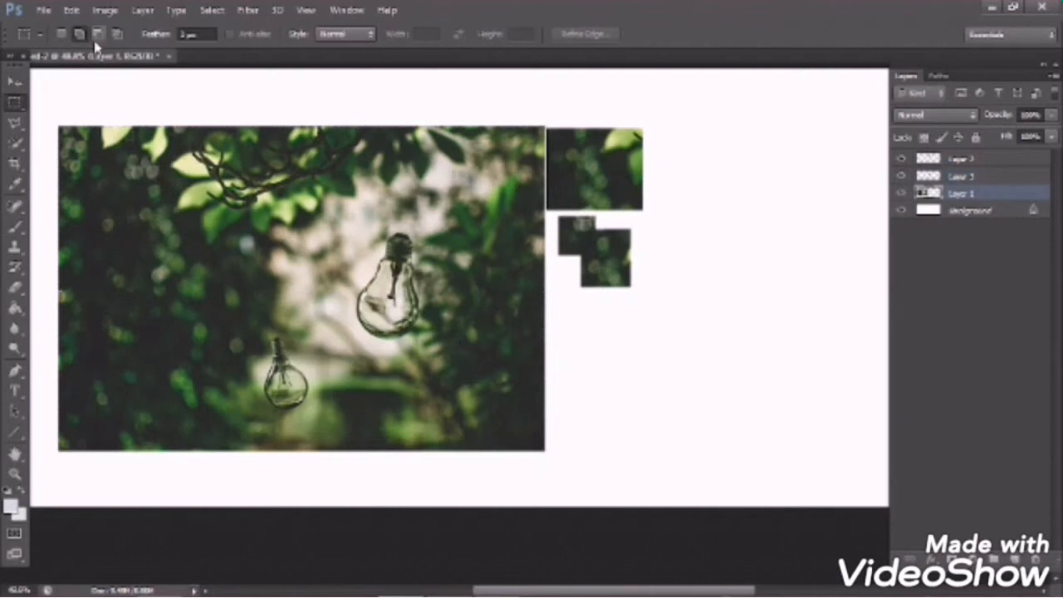
click(98, 35)
drag(100, 152, 222, 271)
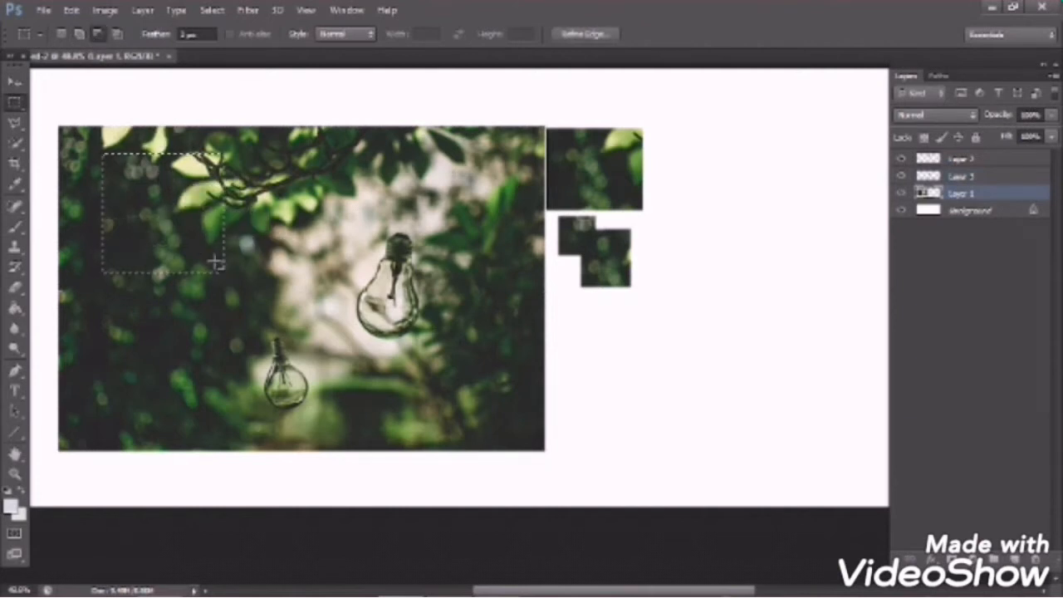
drag(87, 196, 180, 306)
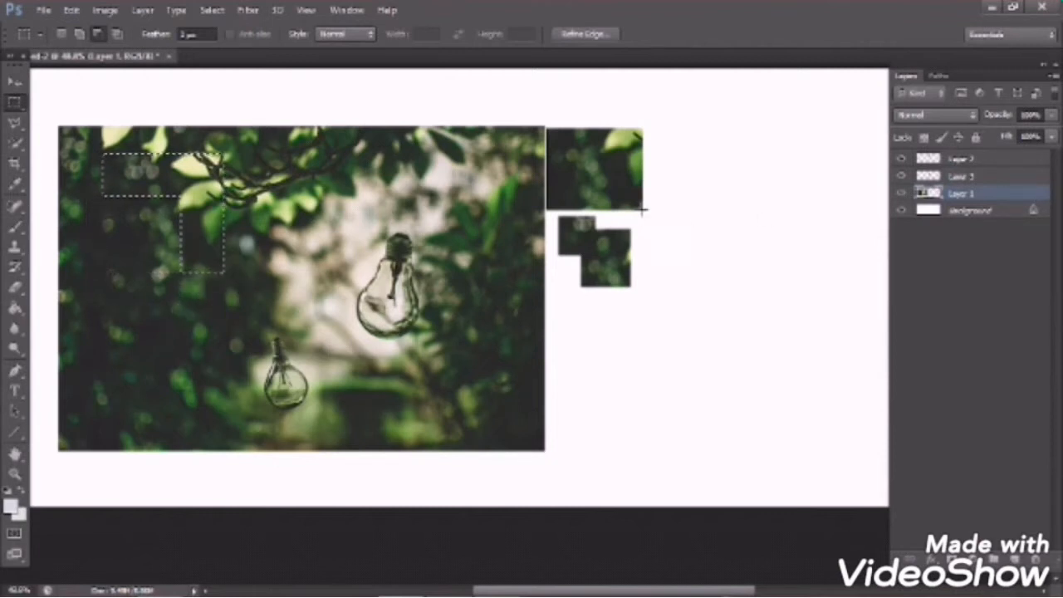
- Copy the L-shaped selection to a new layer and place the copy below the stepped piece
key(v)
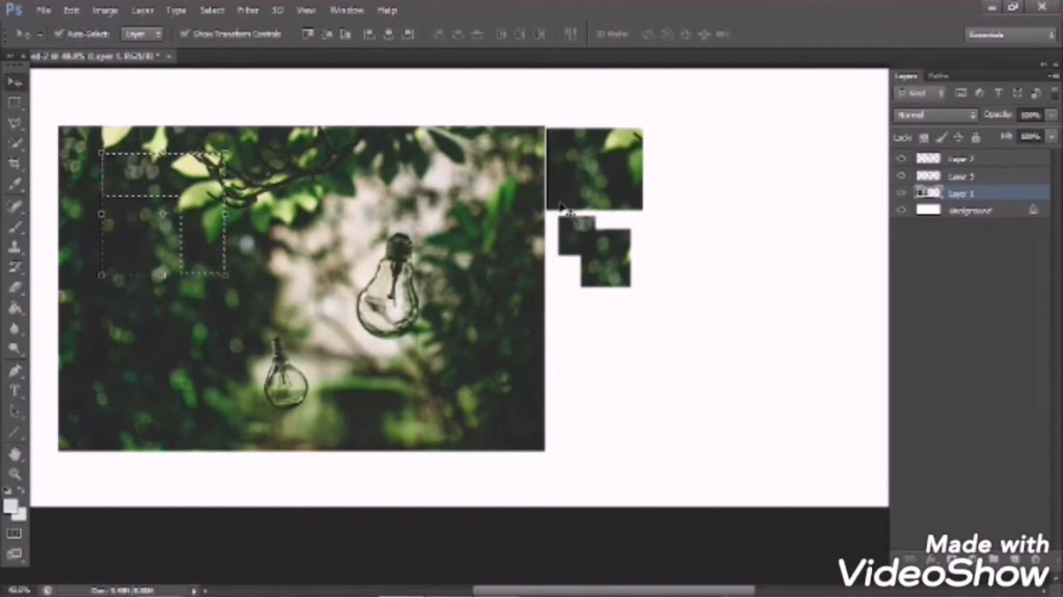
key(ctrl+j)
drag(184, 181, 658, 296)
- On the photo's layer, select foliage above the small bulb and intersect the selection with a smaller rectangle inside it
click(352, 259)
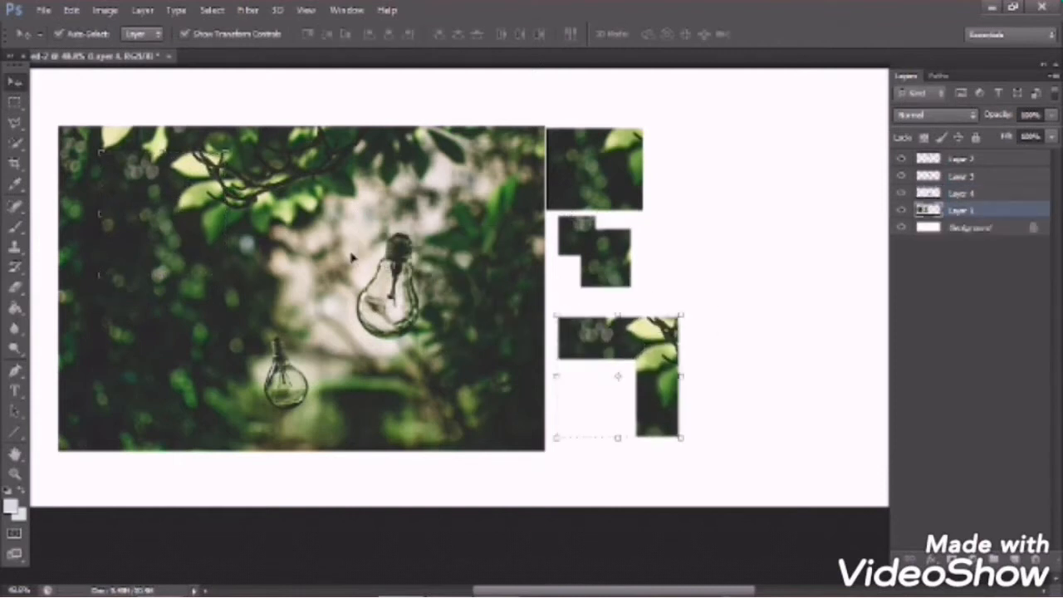
key(m)
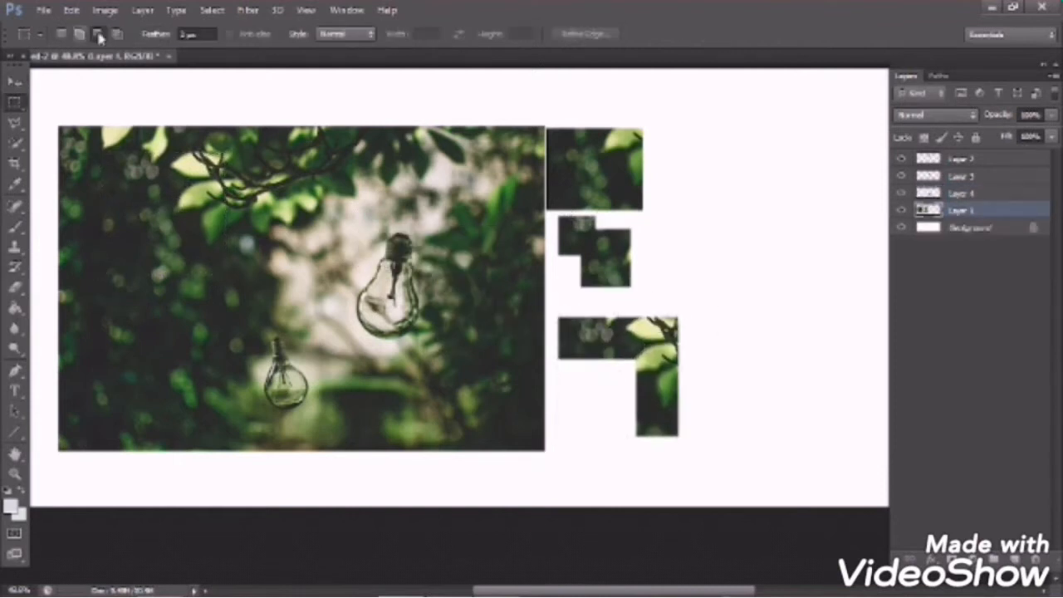
click(118, 34)
drag(155, 207, 292, 315)
drag(195, 231, 253, 289)
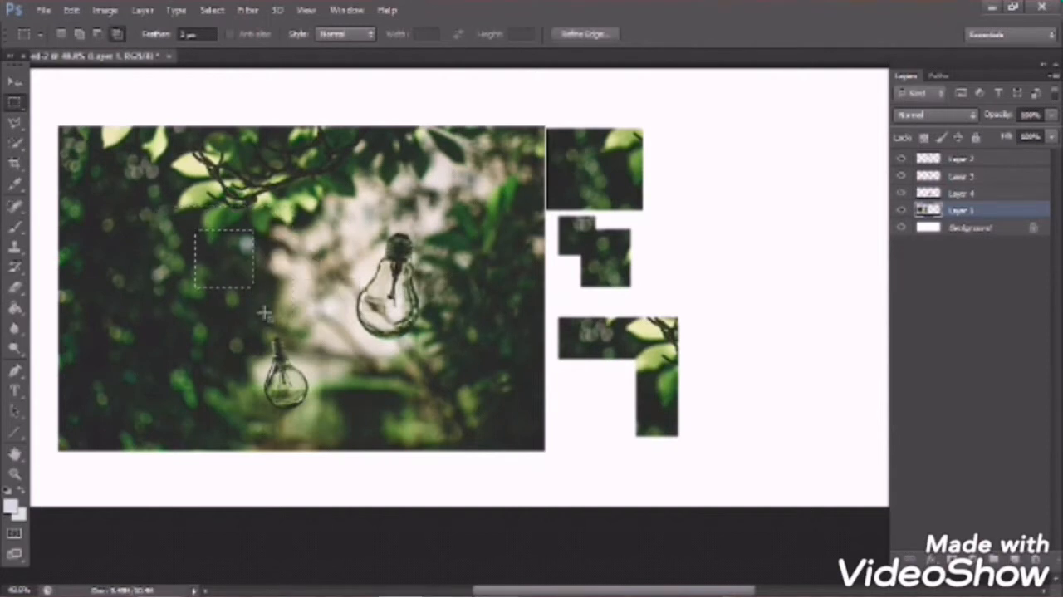
- Copy the intersected selection to a new layer and place the copy to the right of the stepped piece
key(v)
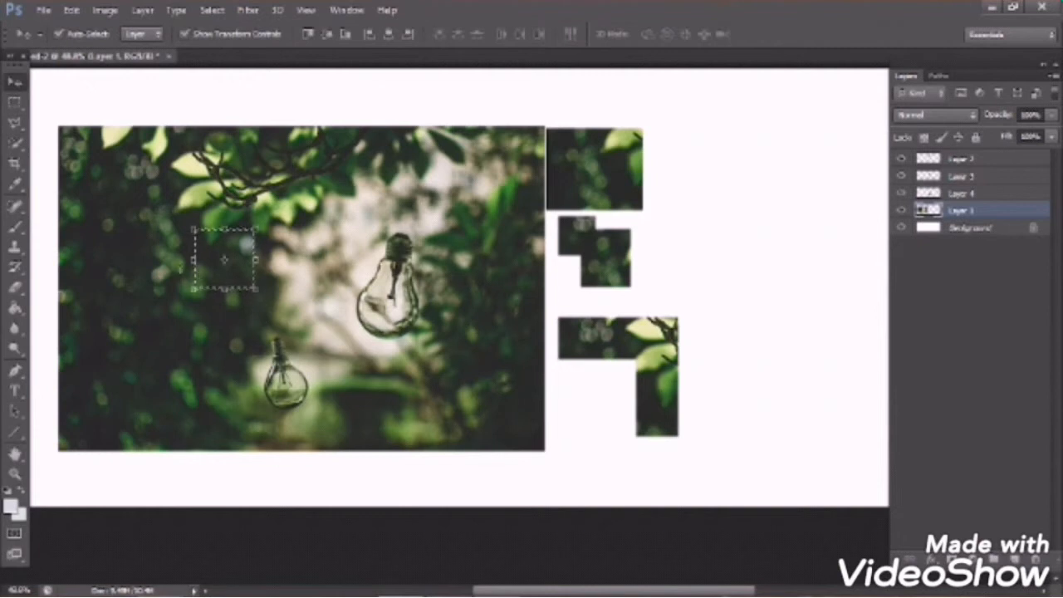
key(ctrl+j)
drag(209, 250, 699, 259)
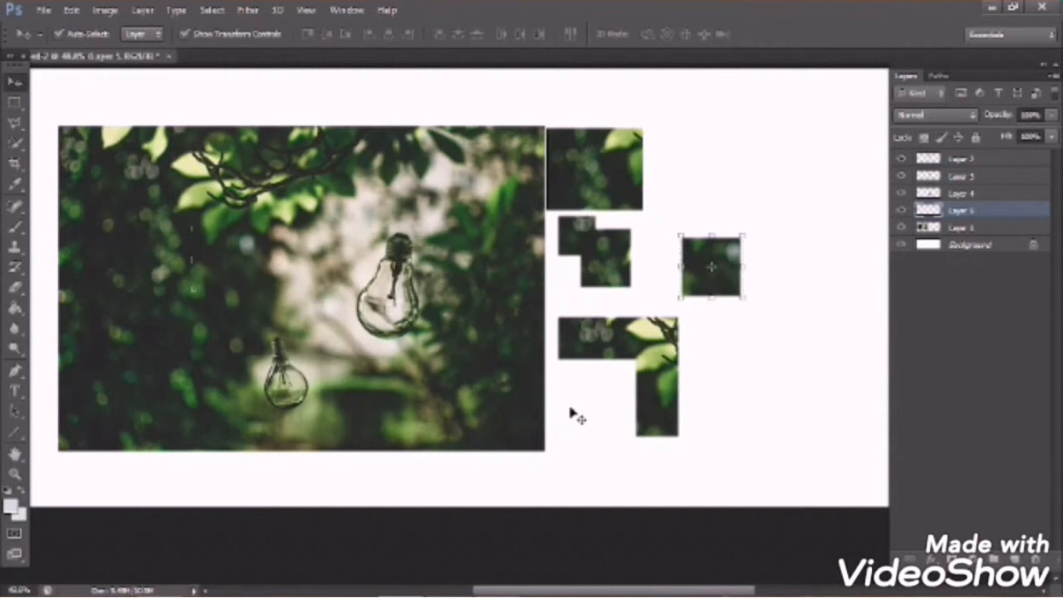
- Delete the four copied foliage pieces beside the photo
click(577, 418)
click(596, 181)
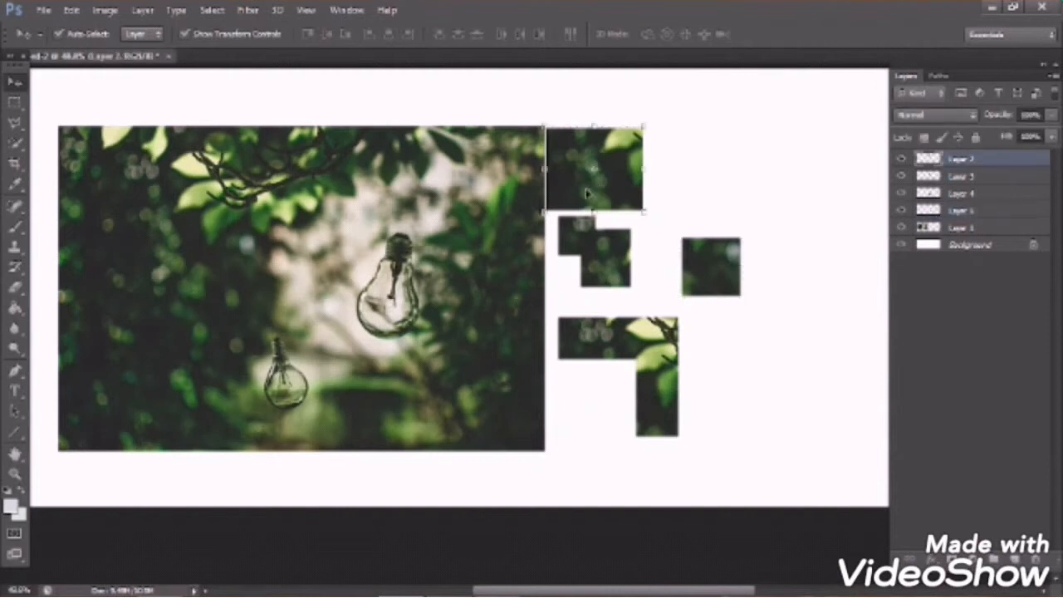
key(Delete)
key(ctrl+t)
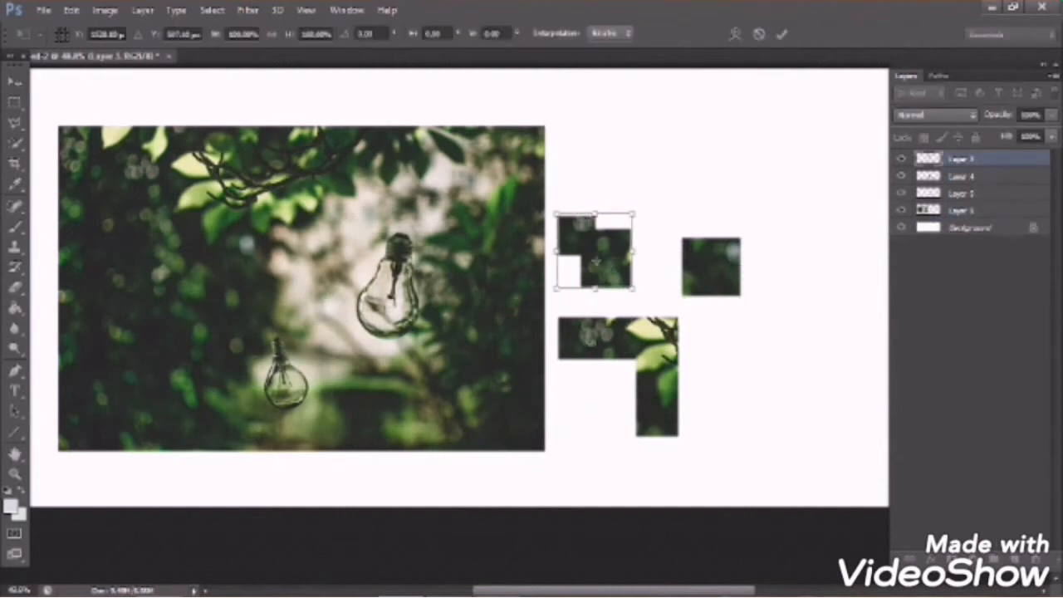
key(Return)
key(Delete)
click(623, 336)
key(Delete)
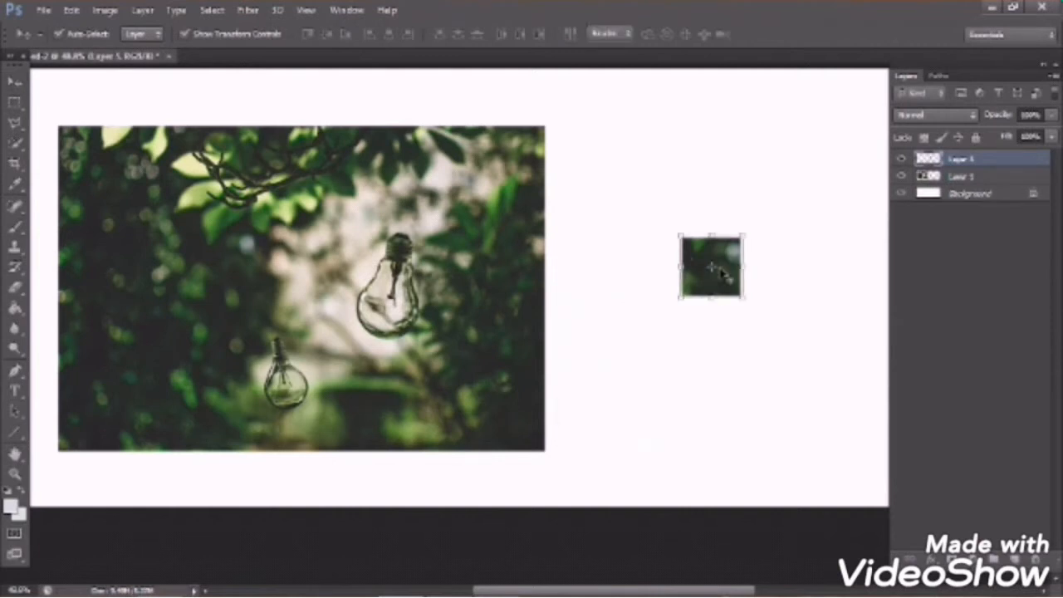
key(ctrl+t)
key(Return)
key(Delete)
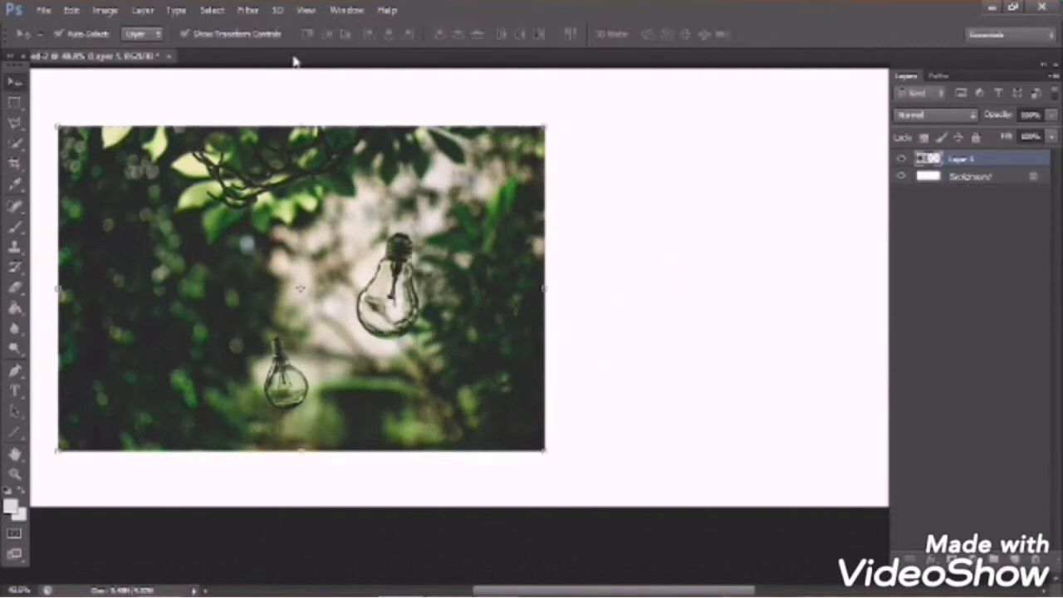
- Make a large Normal-style rectangular marquee from the upper-left foliage to the large bulb, then deselect it
key(m)
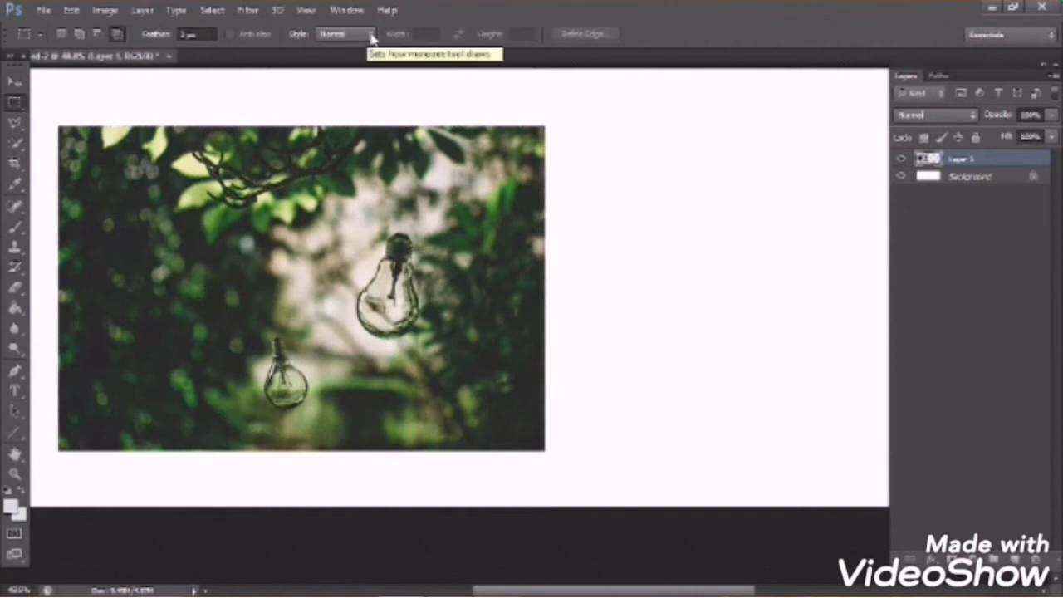
click(371, 35)
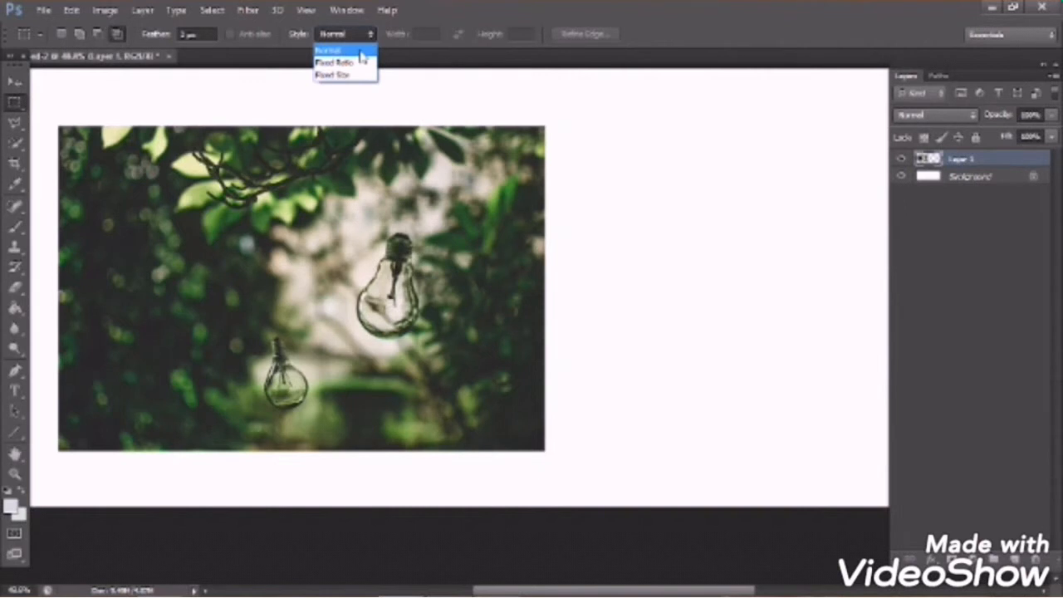
click(361, 54)
drag(124, 177, 390, 357)
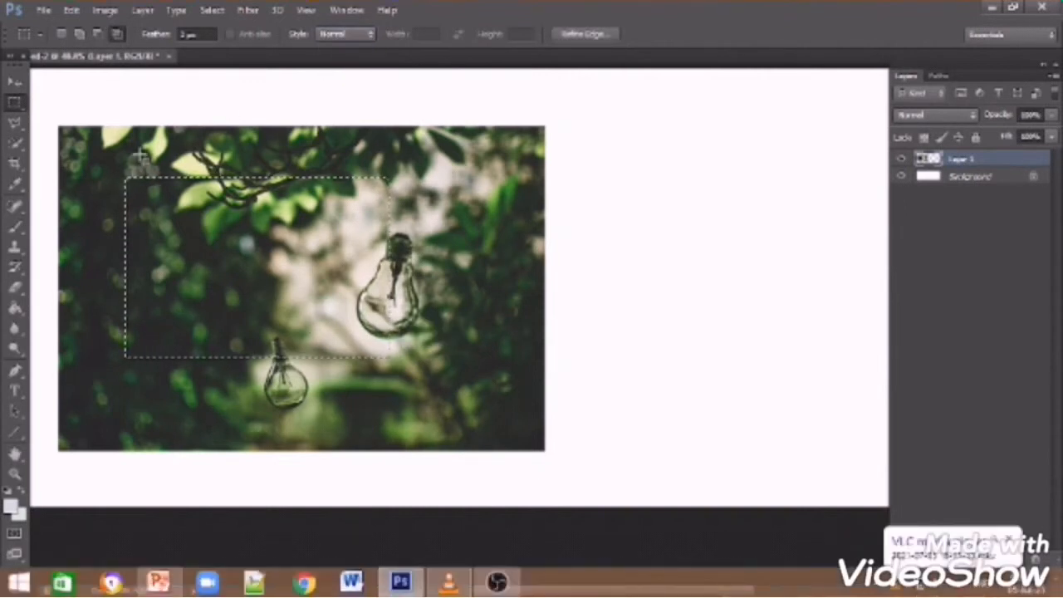
click(438, 334)
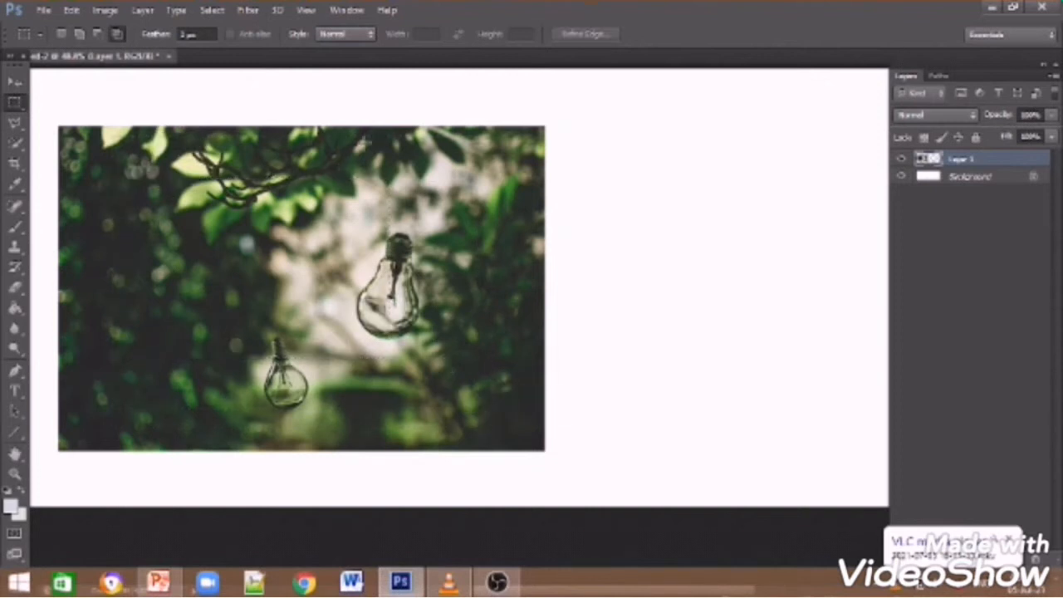
- Set the marquee style to Fixed Ratio and make a small selection in the photo's upper-left corner
click(322, 34)
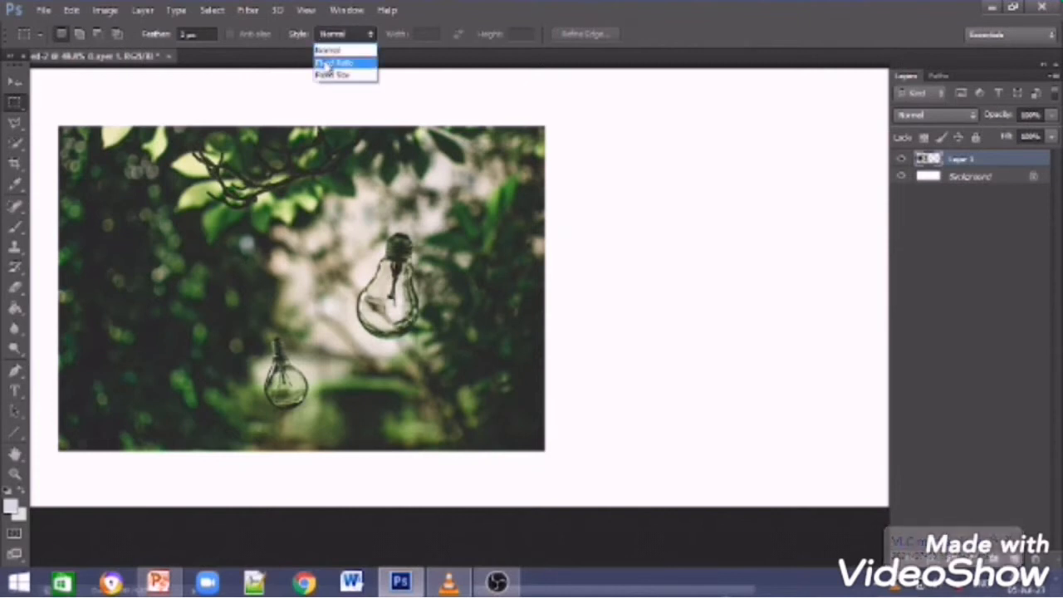
click(326, 64)
drag(86, 133, 135, 182)
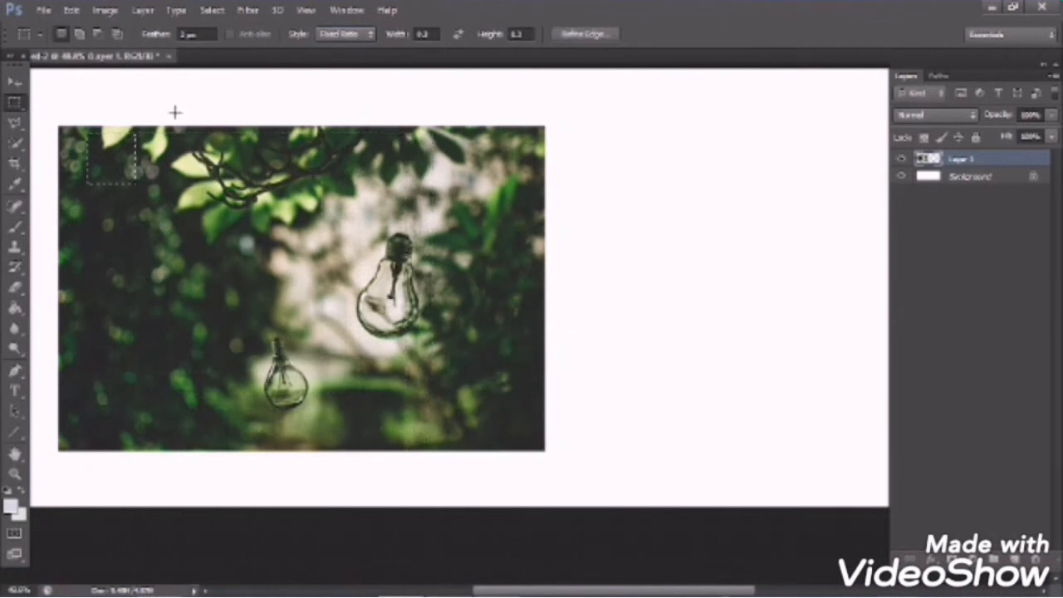
- Set the marquee style to Fixed Size and place selections at several spots, ending above the large bulb
click(341, 36)
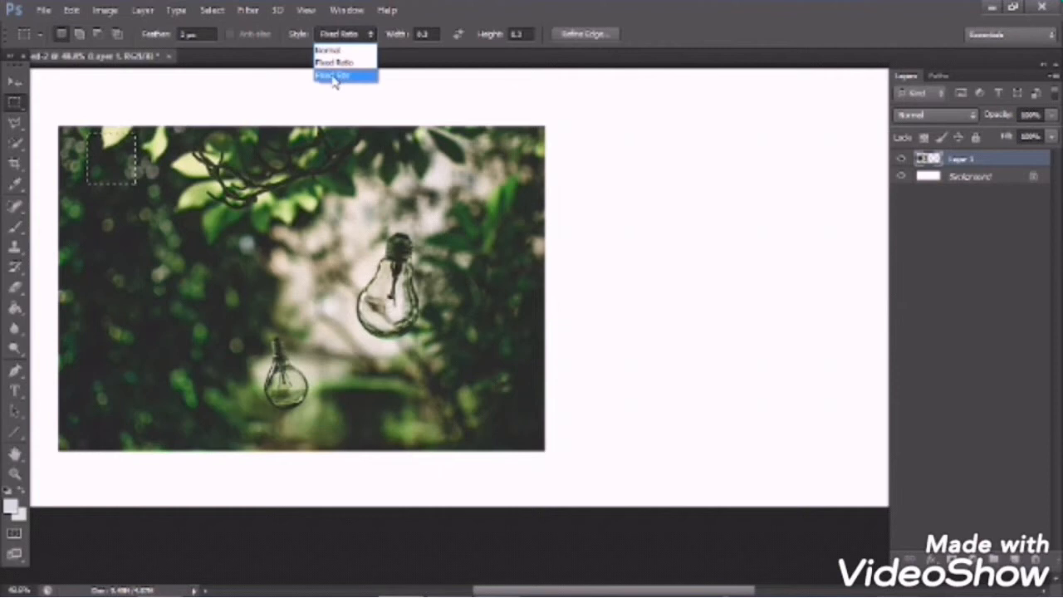
click(334, 76)
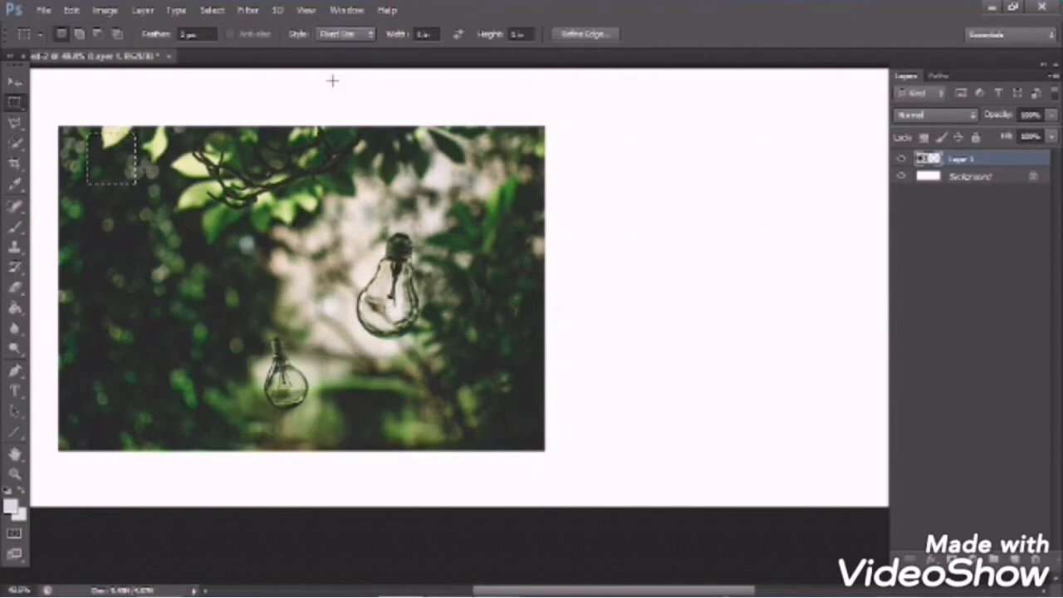
click(147, 179)
click(100, 244)
drag(116, 264, 178, 297)
click(377, 170)
- Use the Elliptical Marquee tool to select a circle over the upper-left foliage, then deselect it
right_click(15, 104)
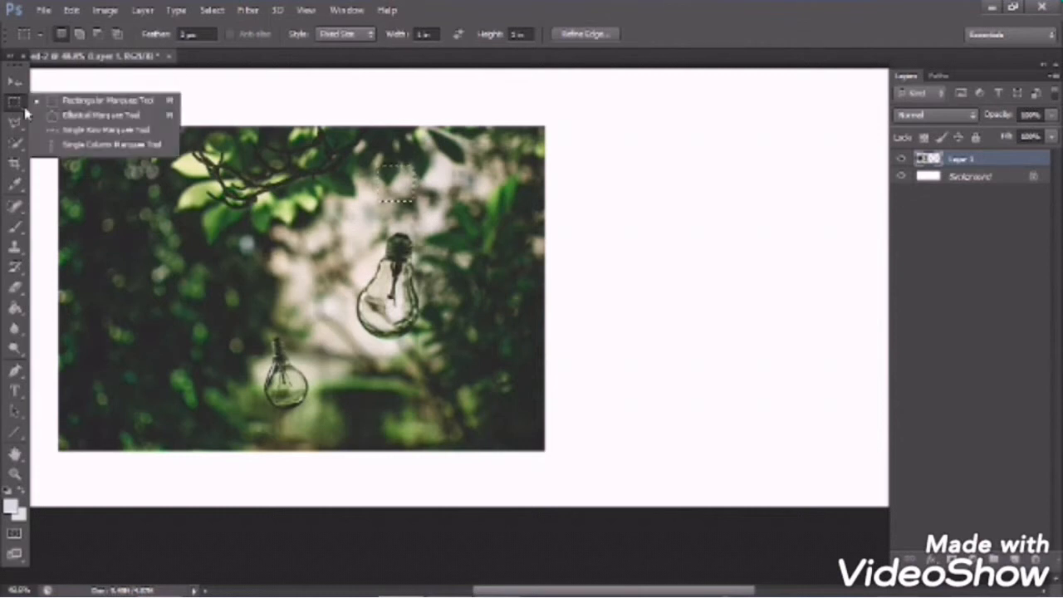
click(80, 117)
drag(112, 170, 239, 299)
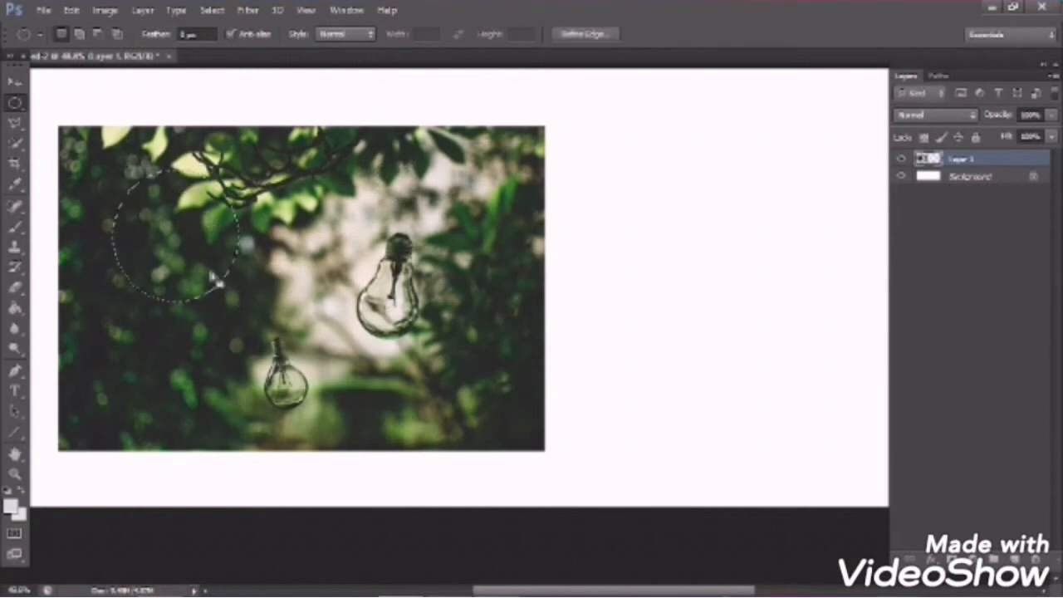
click(271, 313)
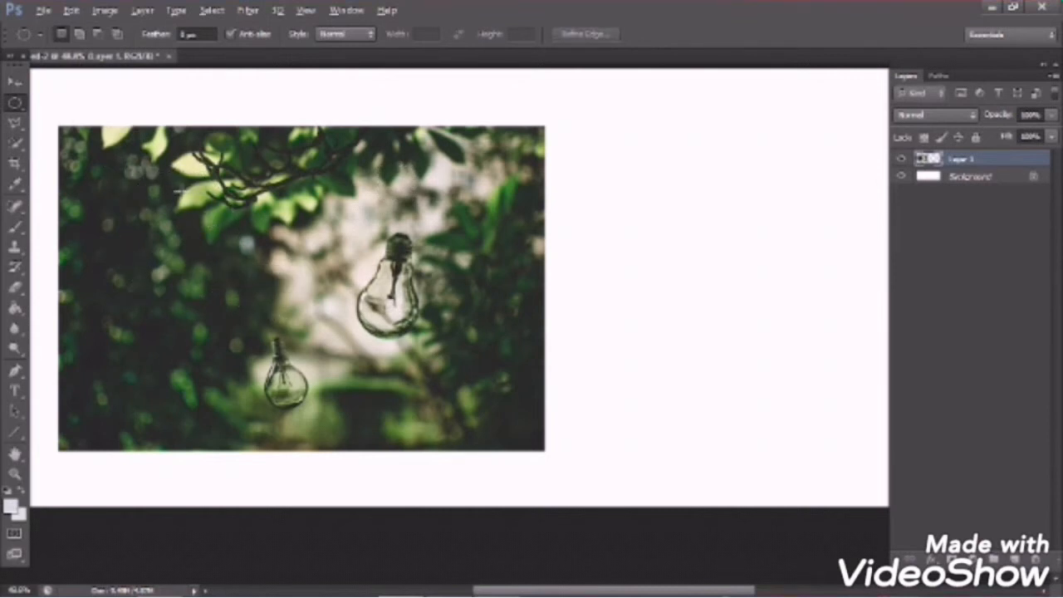
- Select a circle drawn from its centre on the upper-left leaves, shift the selection toward the small bulb, and deselect it
drag(177, 191, 265, 274)
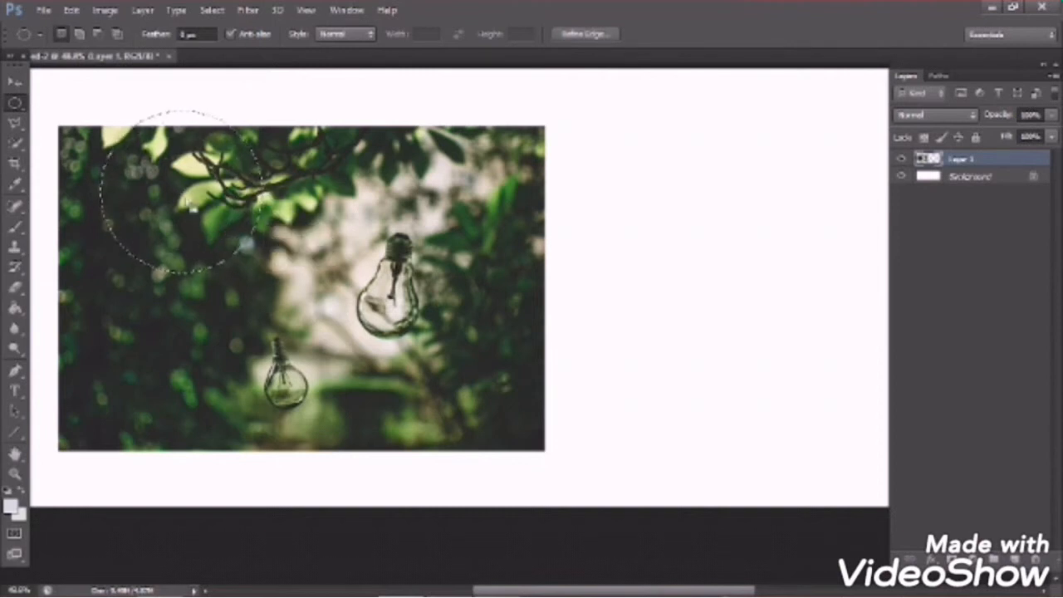
drag(193, 208, 239, 273)
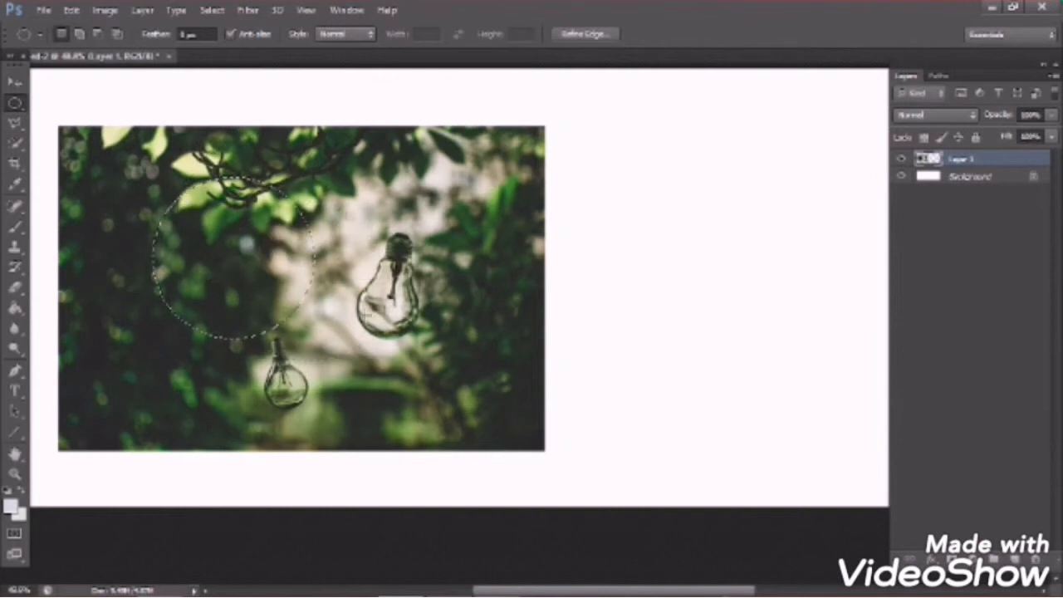
key(ctrl+d)
- Make a wide elliptical selection over the foliage just above the small bulb and activate the Move tool
right_click(15, 104)
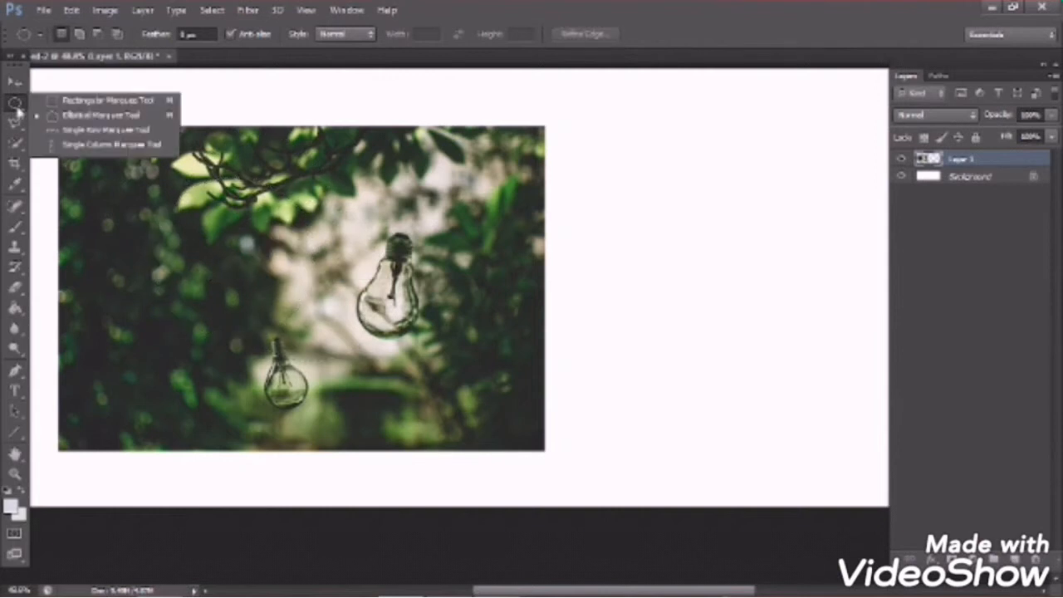
drag(154, 213, 320, 347)
key(v)
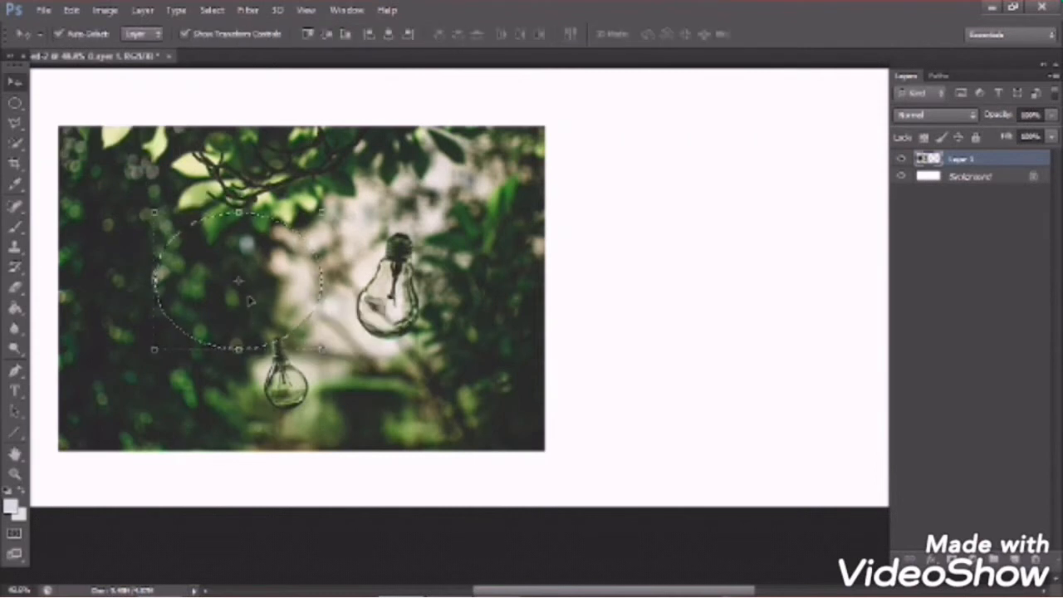
- Try to move the pixels inside the elliptical selection past the photo's right edge, and undo the move
drag(215, 284, 574, 295)
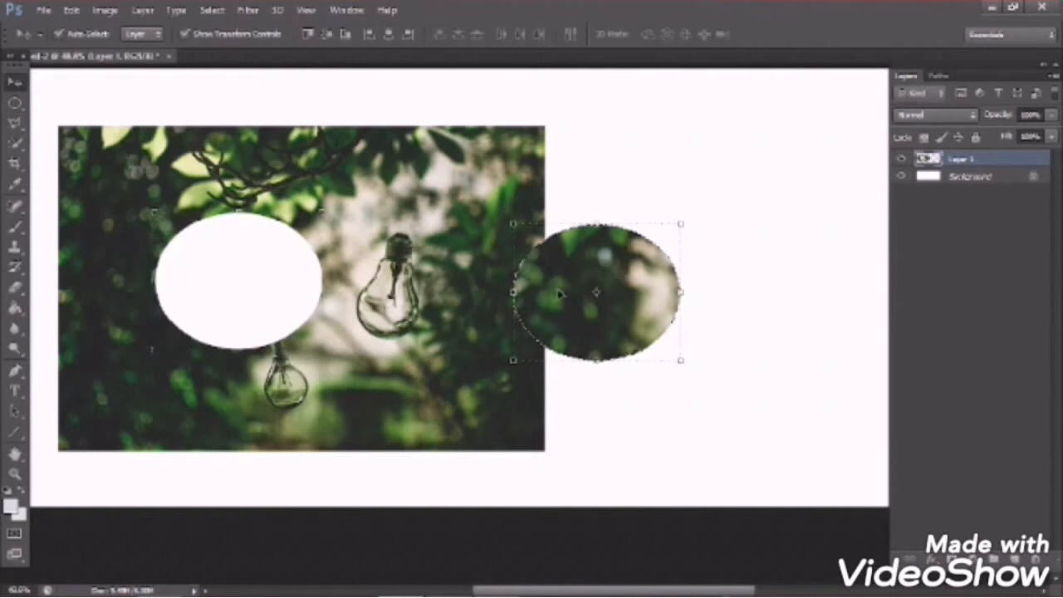
key(ctrl+z)
key(ctrl+alt+z)
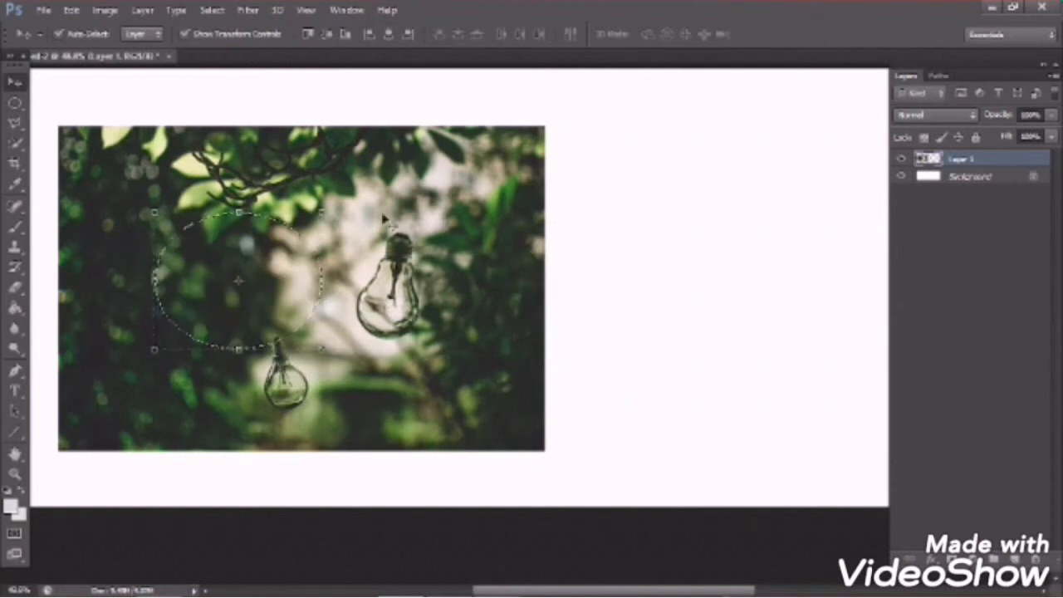
- Copy the elliptical selection to a new layer, move the copy onto the white area beside the photo, and reselect the photo layer
key(ctrl+j)
drag(238, 316, 672, 223)
click(319, 244)
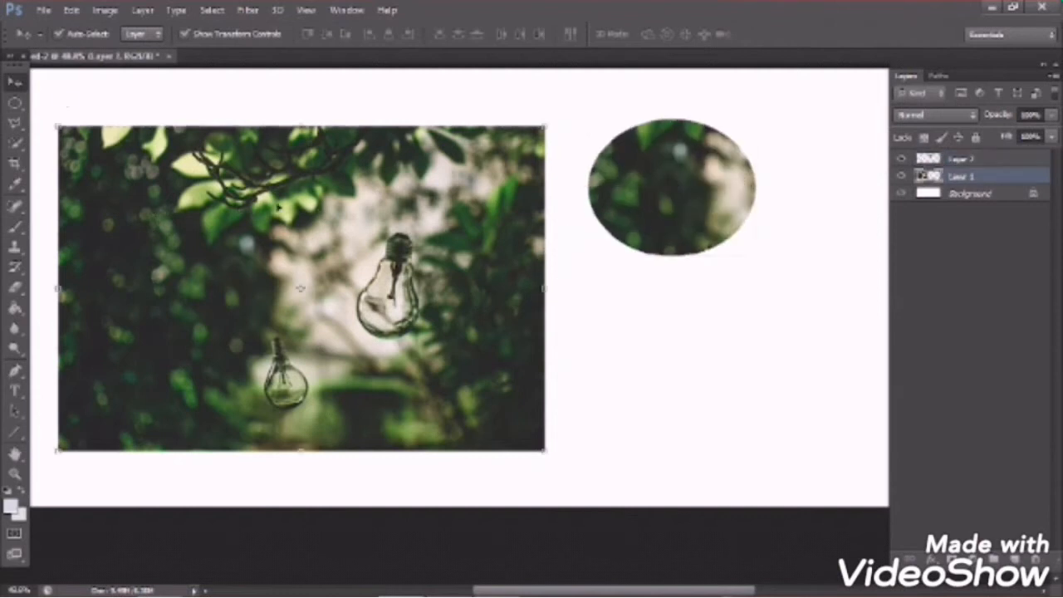
- Select a single pixel row across the document at the top of the large bulb with the Single Row Marquee tool
click(15, 107)
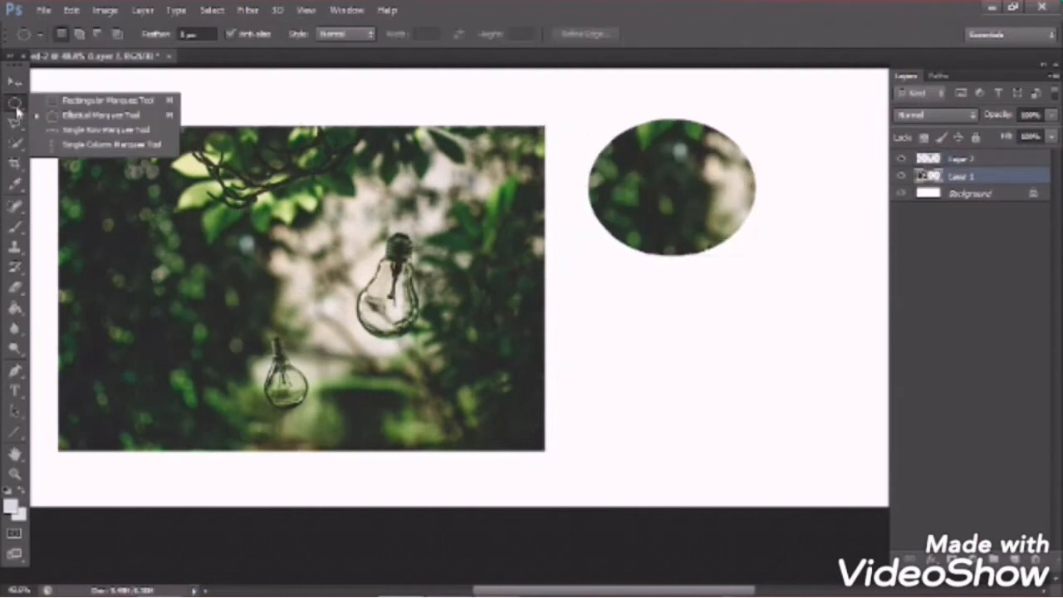
click(91, 131)
click(122, 242)
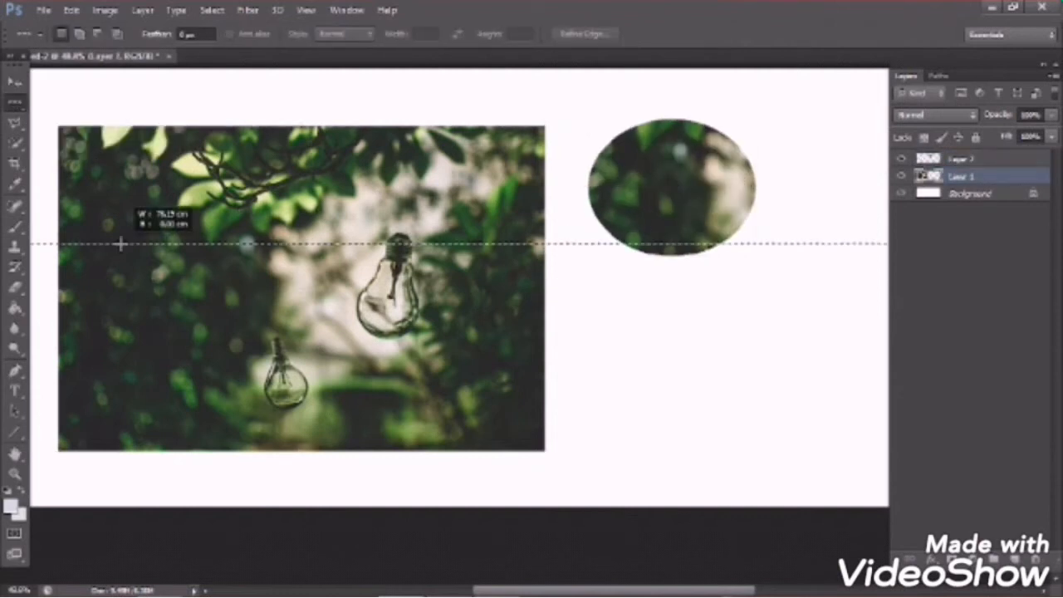
- Stretch the selected pixel row downward into a streaked band about 3300% high with Free Transform, and apply it
right_click(184, 243)
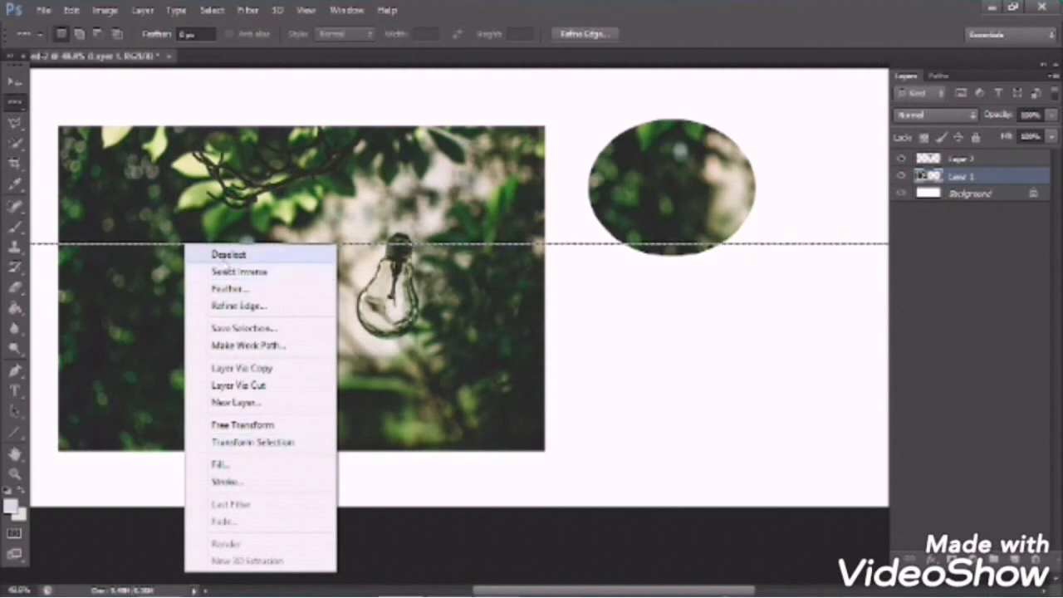
click(231, 427)
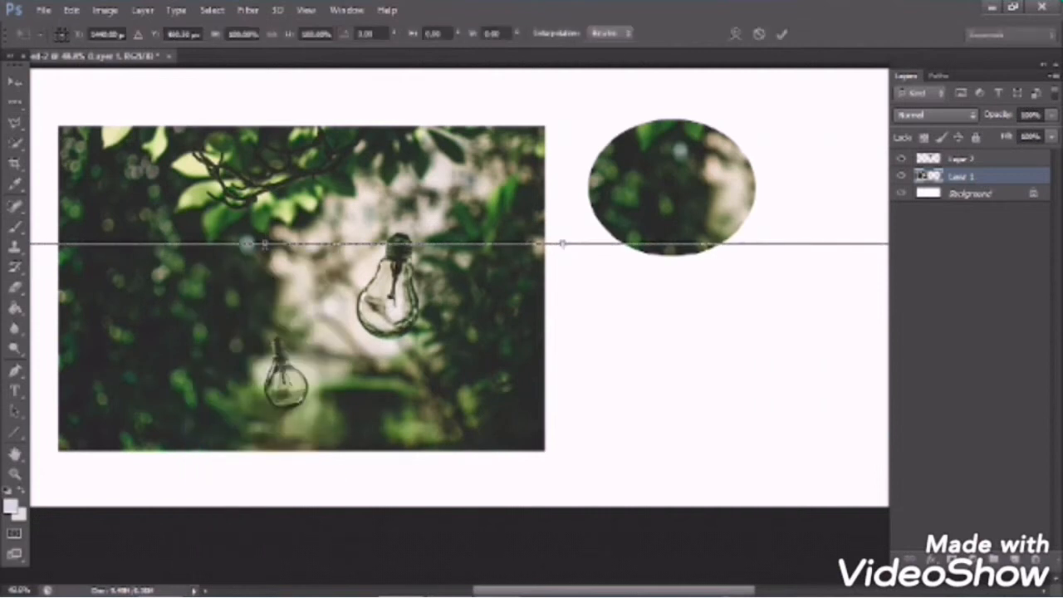
drag(262, 248, 256, 281)
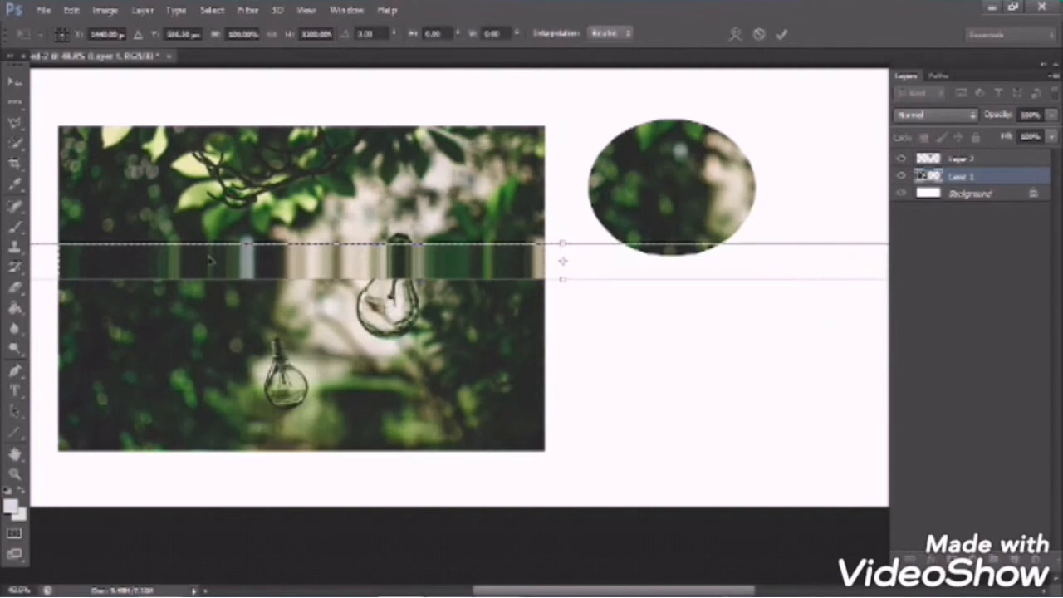
key(Return)
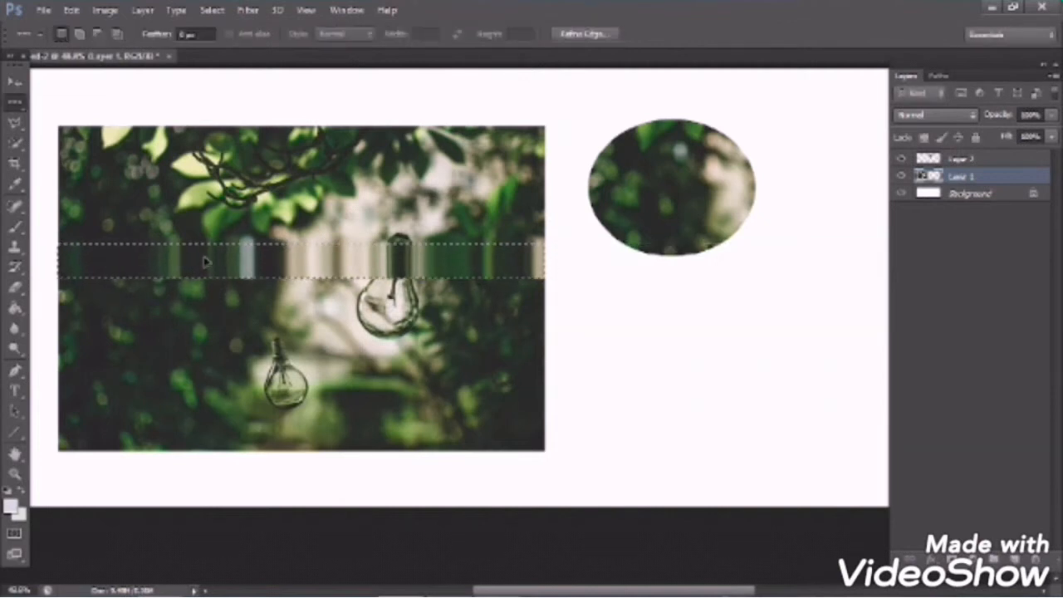
- Copy the streaked band to a new layer, move the copy below the cut-out ellipse, and reselect the photo layer
key(v)
key(ctrl+j)
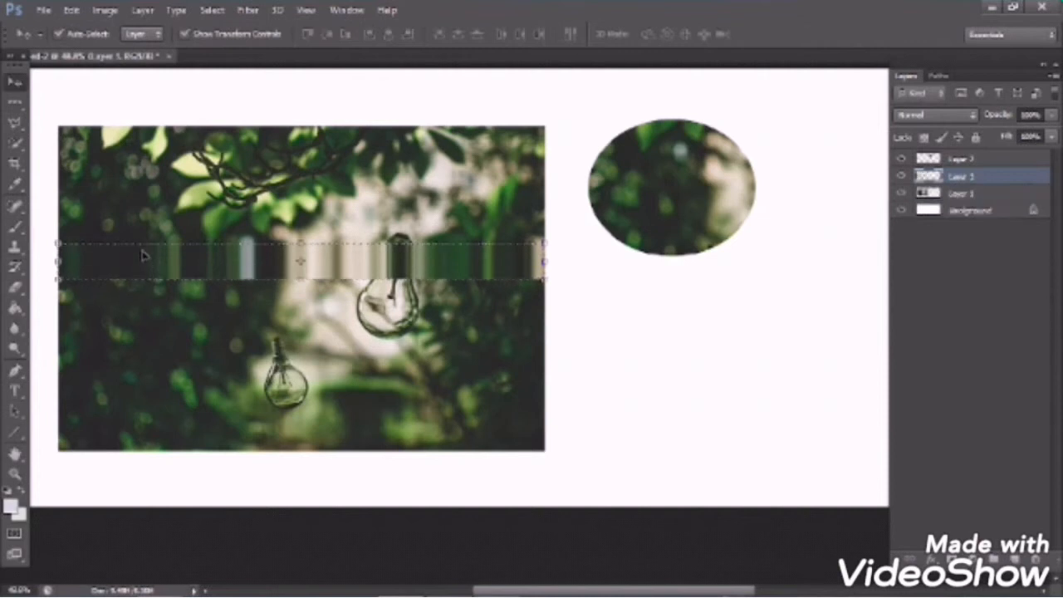
drag(215, 267, 738, 301)
click(186, 235)
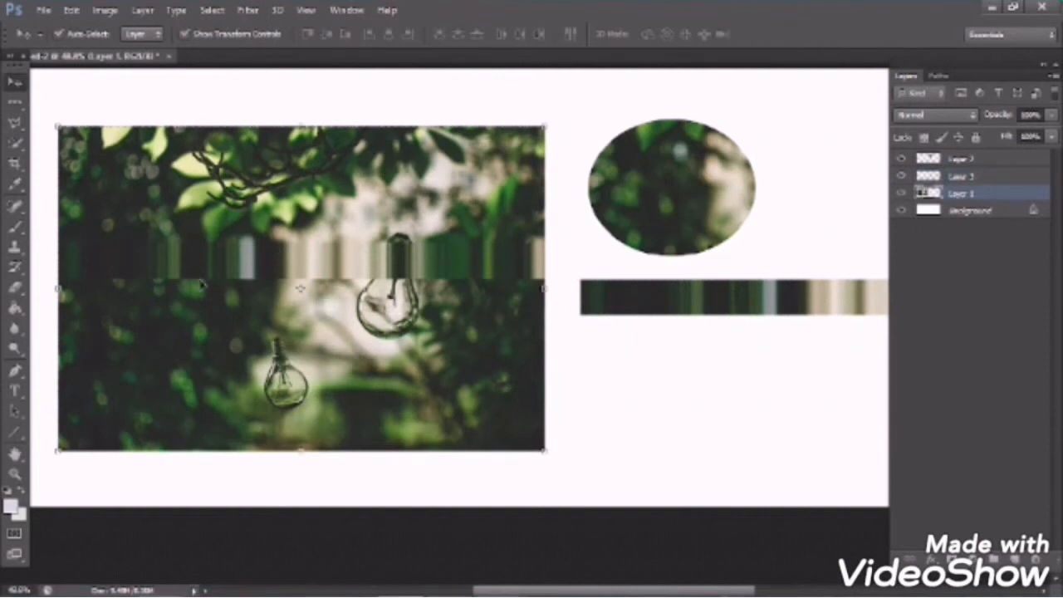
- Select a single pixel column through the foliage near the photo's left edge with the Single Column Marquee tool
click(14, 102)
click(70, 146)
click(125, 146)
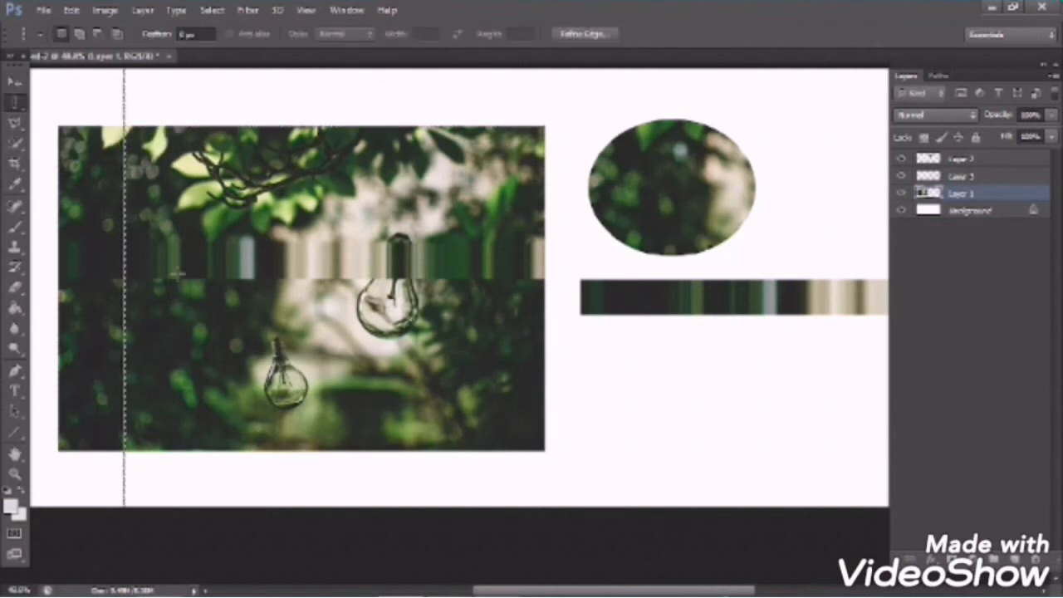
- Widen the selected pixel column to the right into a streaked vertical band with Free Transform, and apply it
right_click(177, 273)
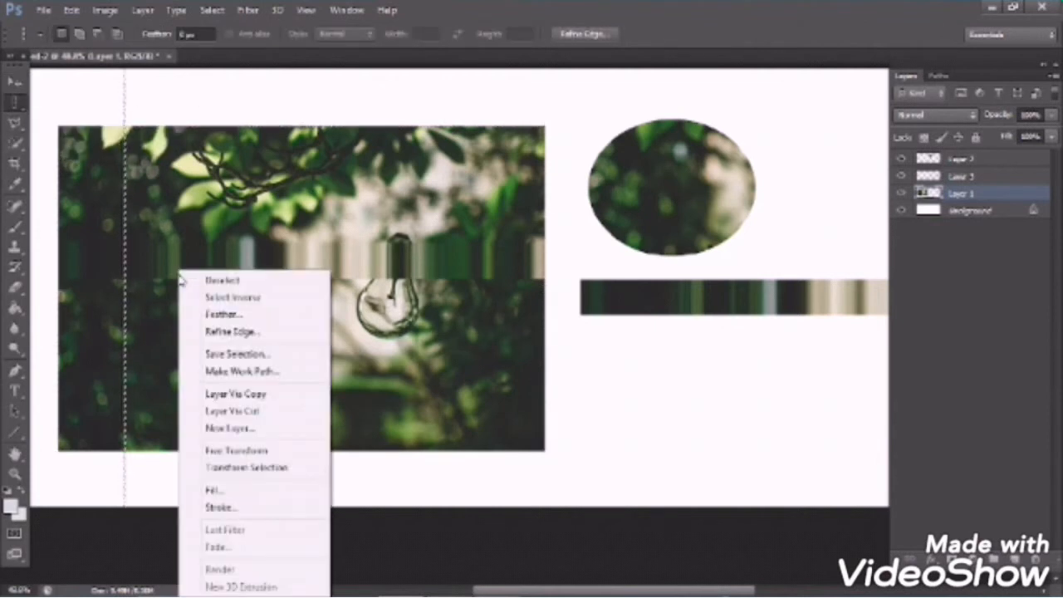
click(235, 450)
drag(125, 288, 159, 288)
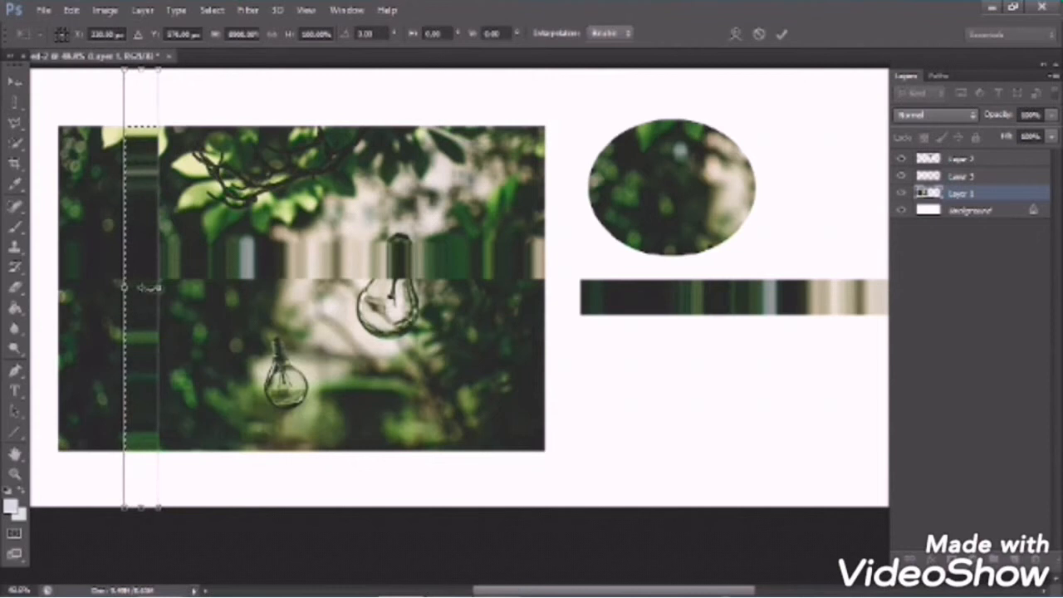
key(Return)
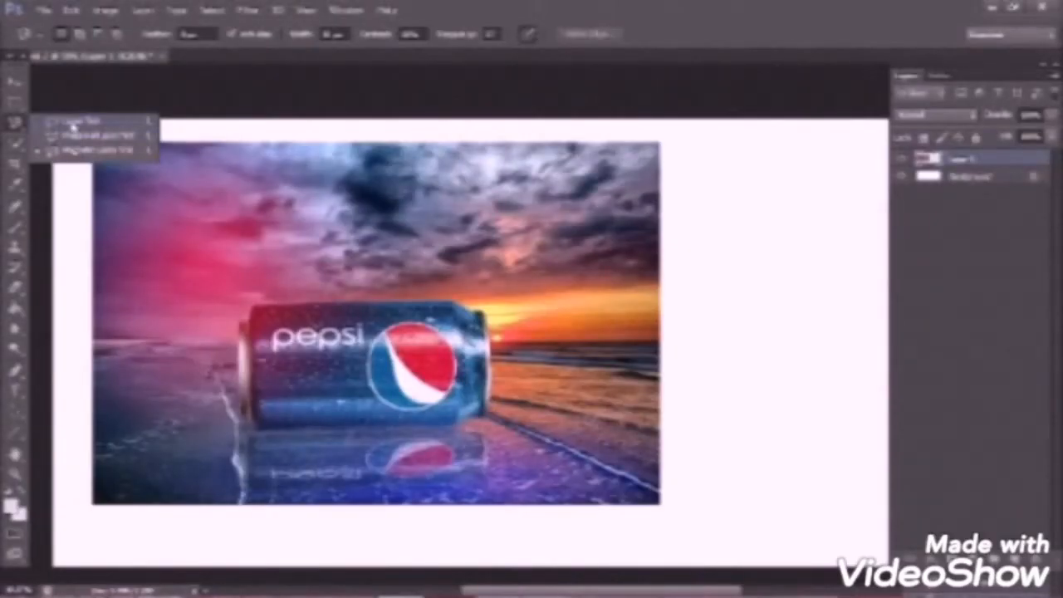
- Outline the Pepsi can freehand with the Lasso tool and adjust the selection using the different selection modes
click(73, 124)
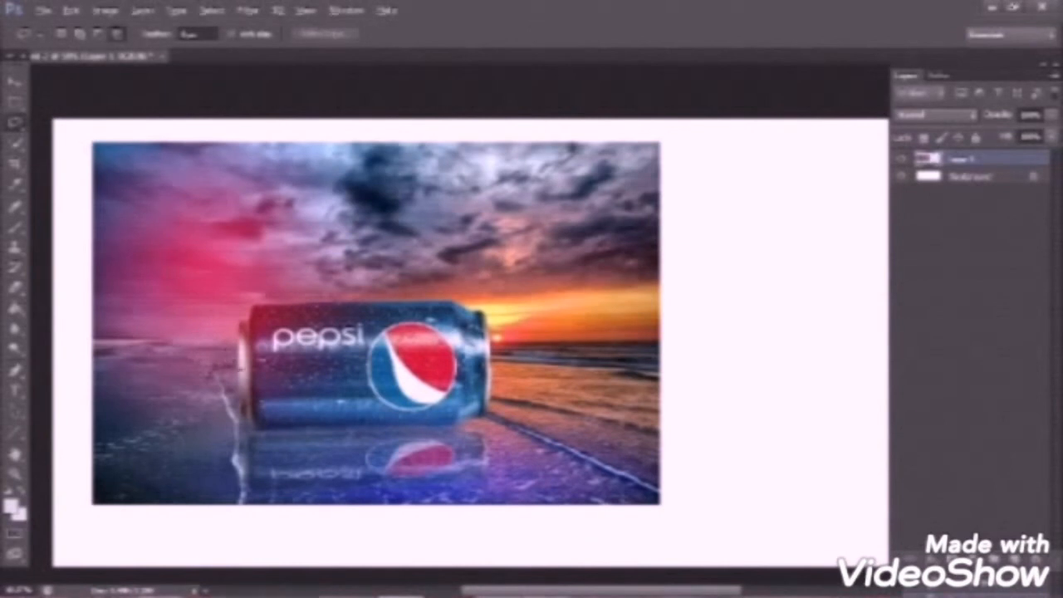
key(ctrl+plus)
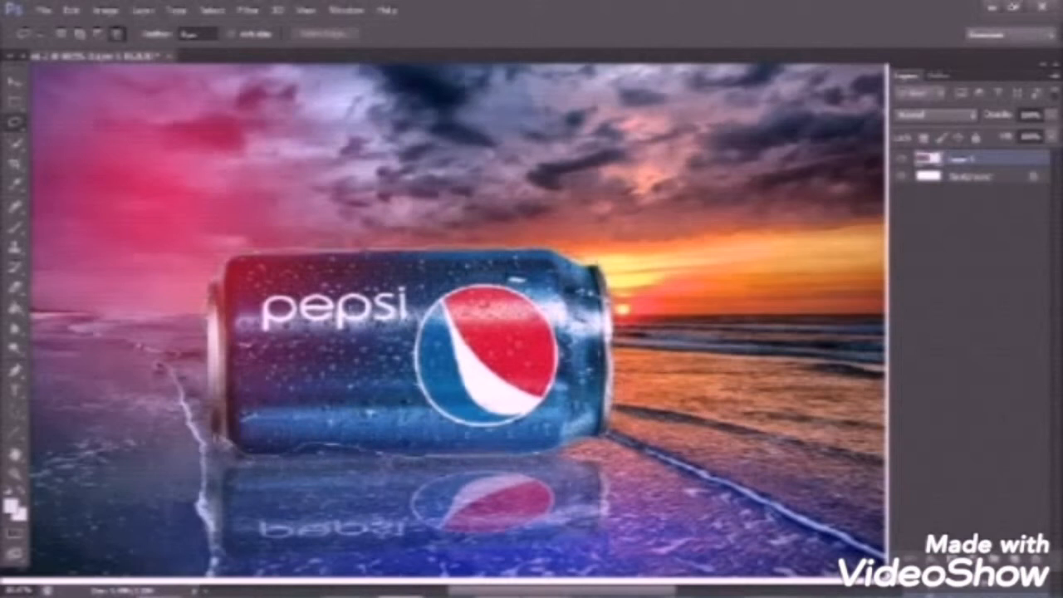
click(207, 332)
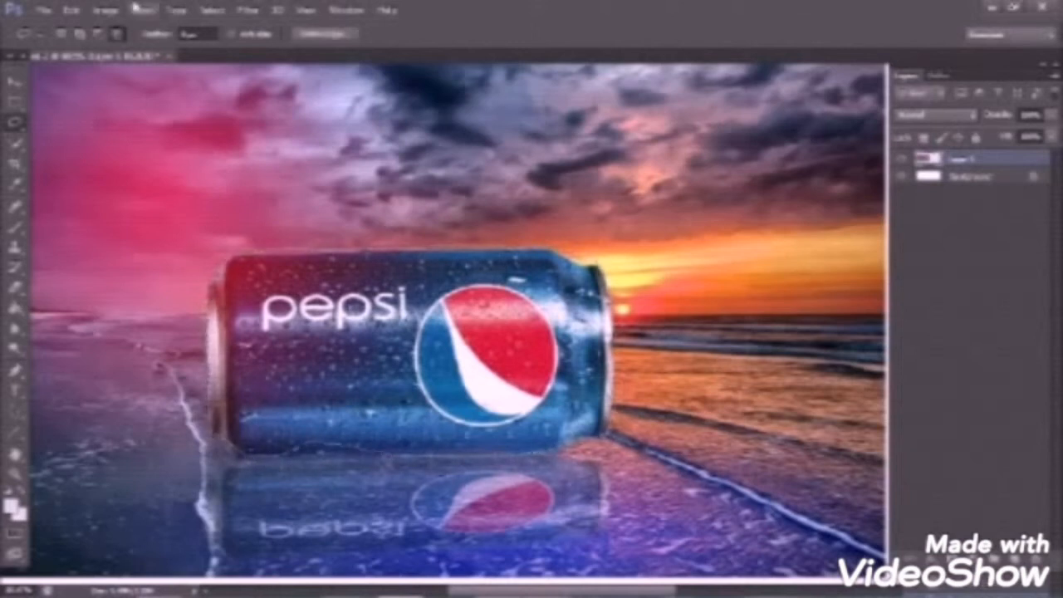
click(60, 35)
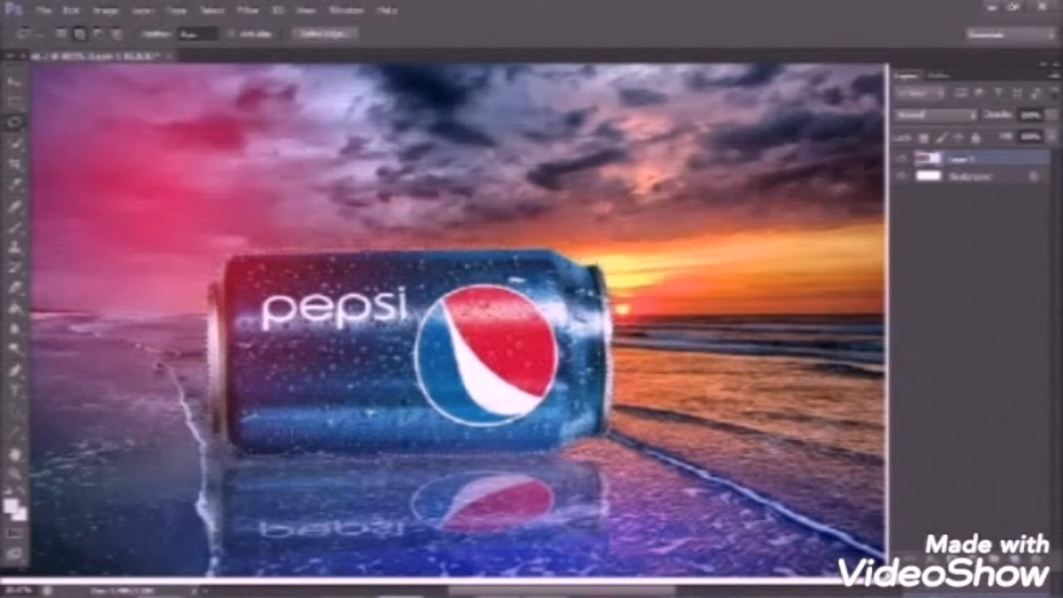
click(98, 33)
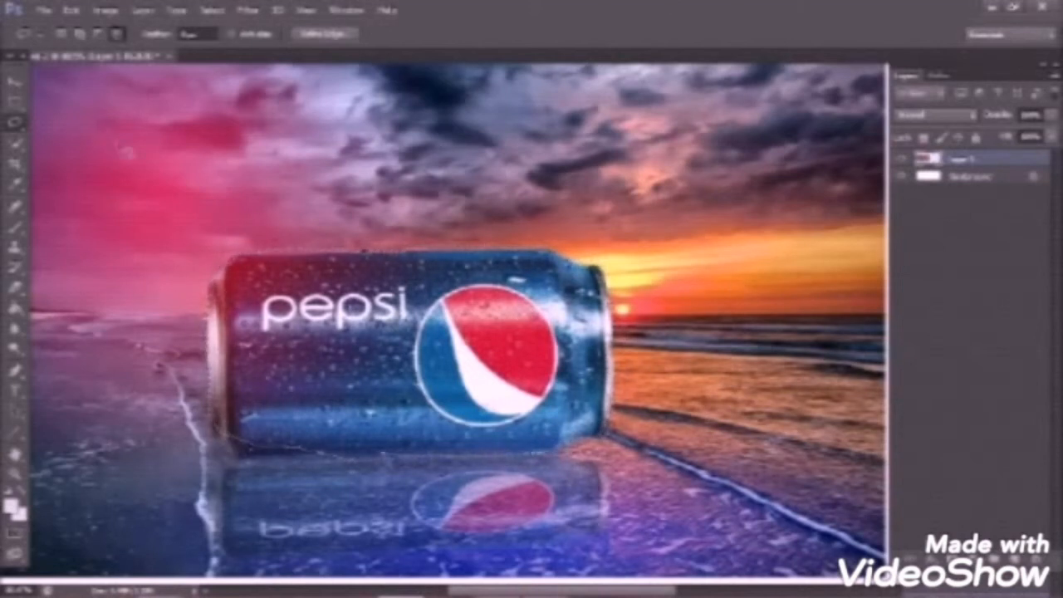
- Copy the selected can to a new layer, move the copy onto the white area beside the photo, and reselect the photo layer
scroll(217, 211, down, 5)
key(ctrl+j)
key(v)
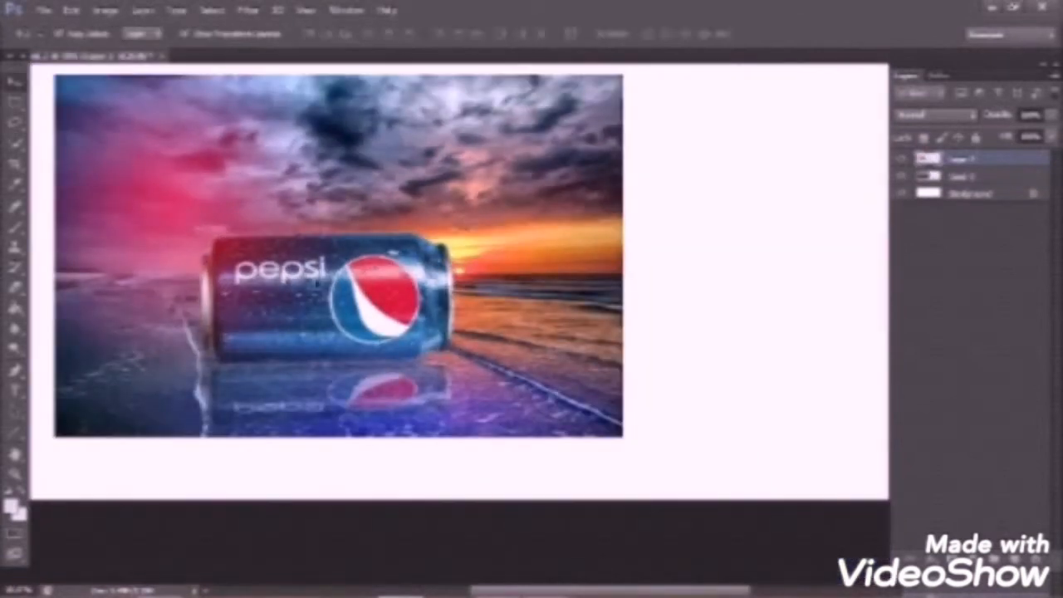
drag(320, 240, 743, 91)
key(alt+bracketleft)
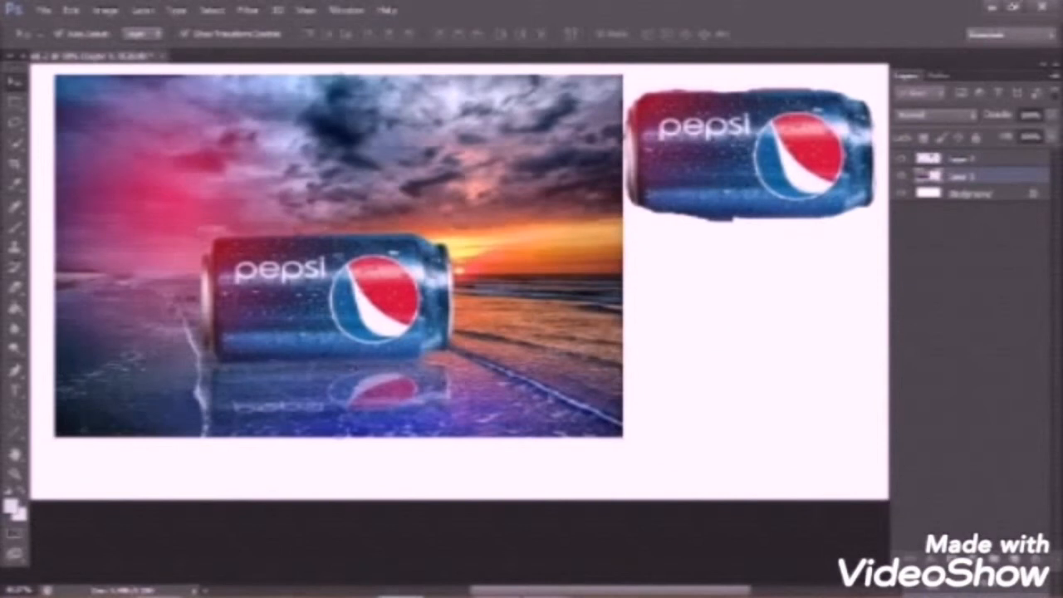
- Outline the original Pepsi can in the photo with the Polygonal Lasso tool in New Selection mode and close the selection
scroll(204, 259, up, 2)
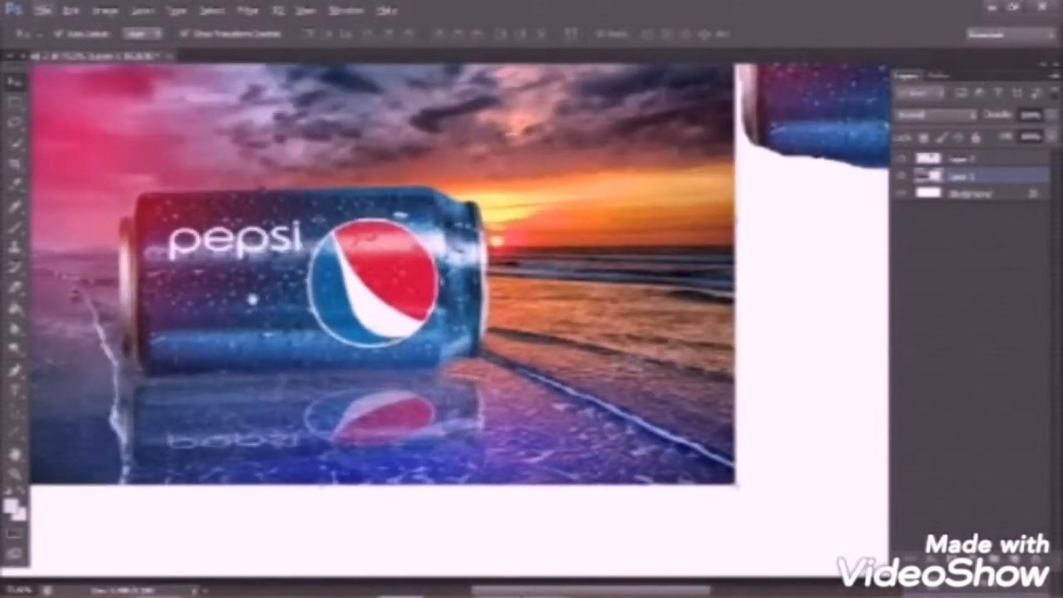
scroll(204, 259, up, 1)
scroll(341, 341, up, 1)
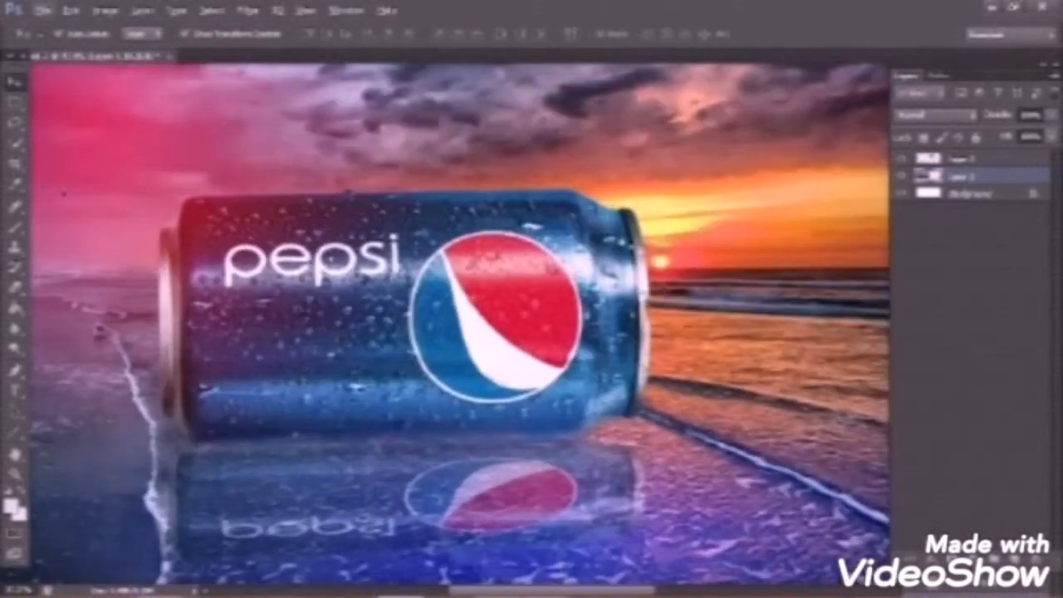
click(16, 123)
click(64, 136)
click(61, 33)
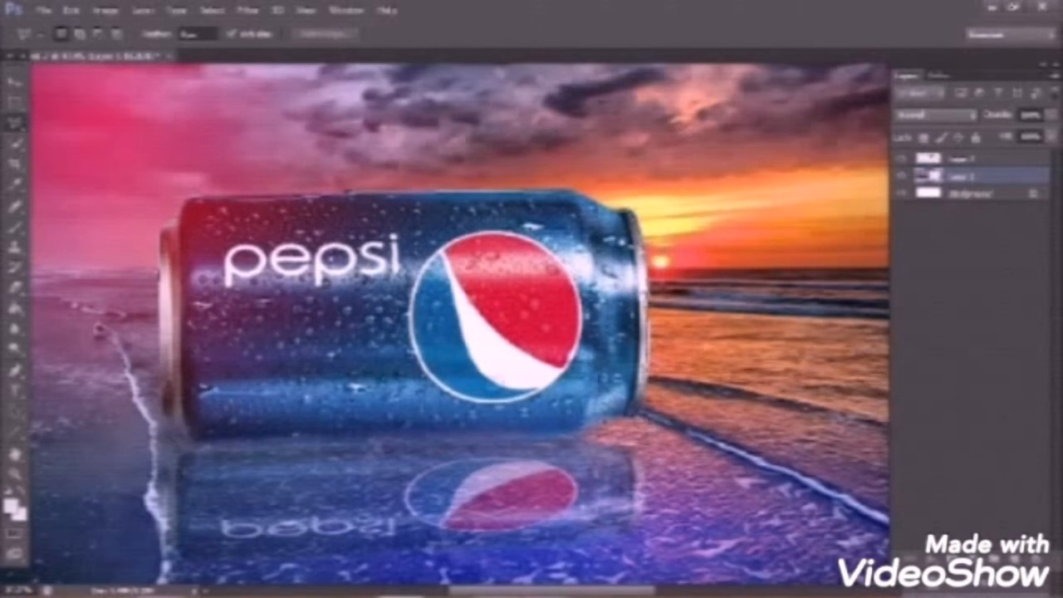
mouse_move(503, 441)
mouse_down()
mouse_move(449, 432)
mouse_move(195, 457)
mouse_move(208, 452)
mouse_move(166, 403)
mouse_move(164, 291)
mouse_up()
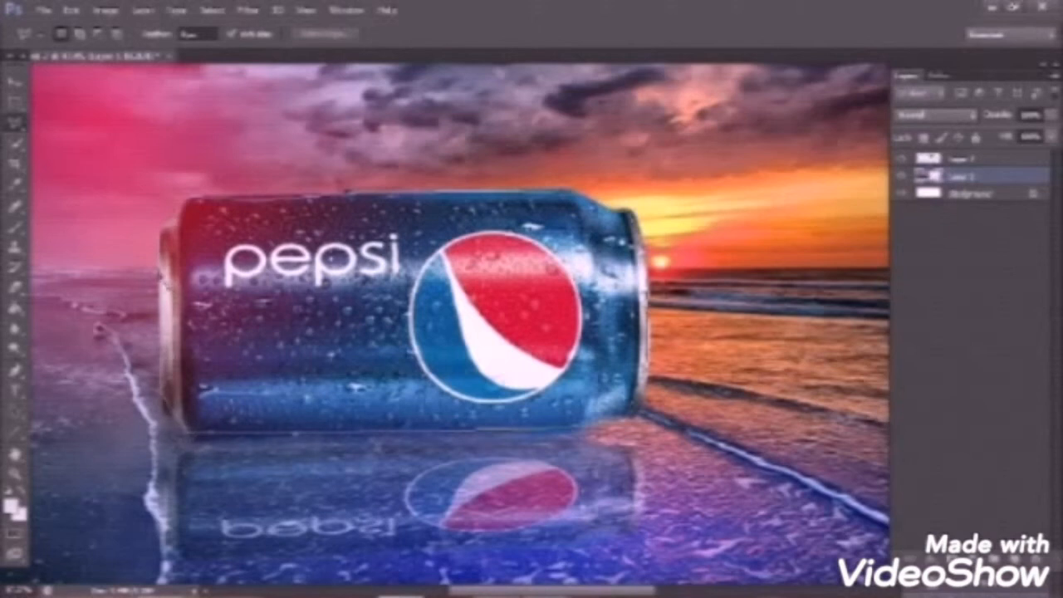
drag(183, 206, 184, 204)
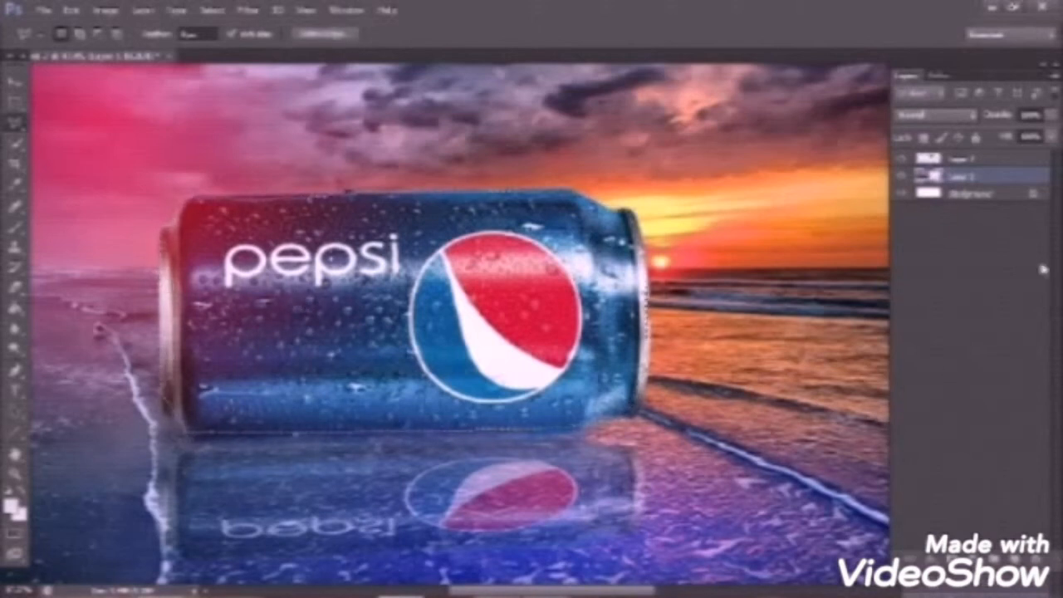
- Copy the polygonally selected can to a new layer and move the copy directly below the first cut-out can
key(j)
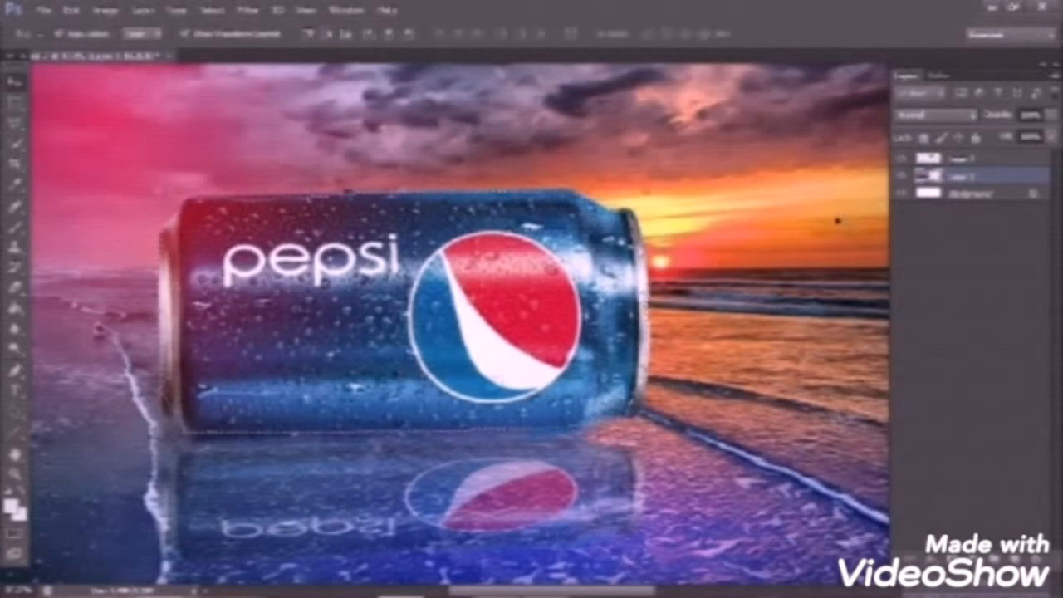
key(v)
key(ctrl+minus)
key(ctrl+minus)
key(ctrl+minus)
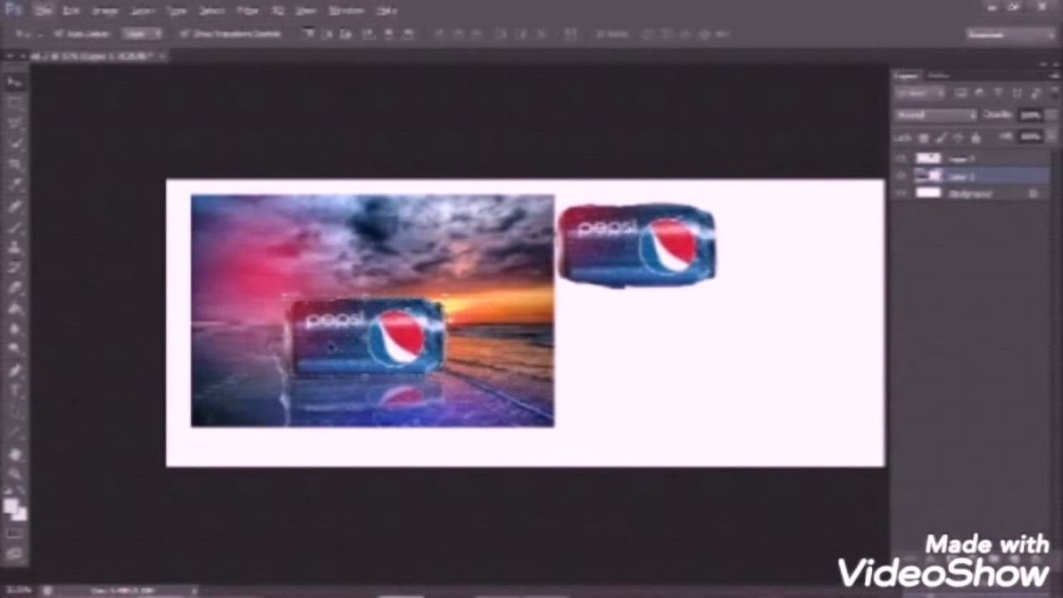
key(ctrl+j)
drag(332, 340, 616, 330)
- Trace the edges of the original Pepsi can with the Magnetic Lasso tool and close the selection
scroll(357, 339, up, 5)
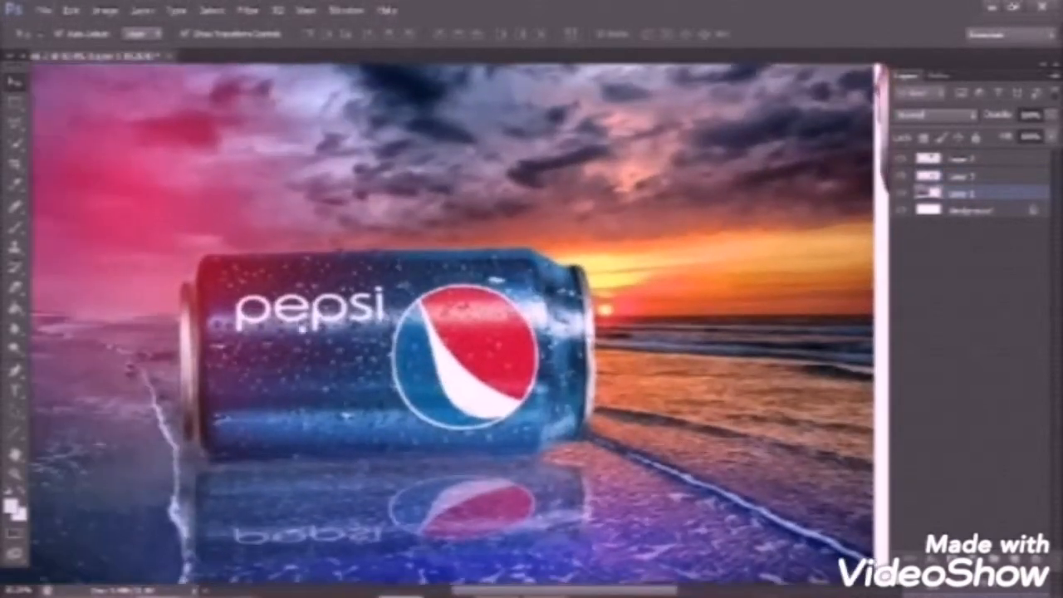
mouse_move(13, 124)
mouse_down()
mouse_move(45, 157)
mouse_move(70, 162)
mouse_up()
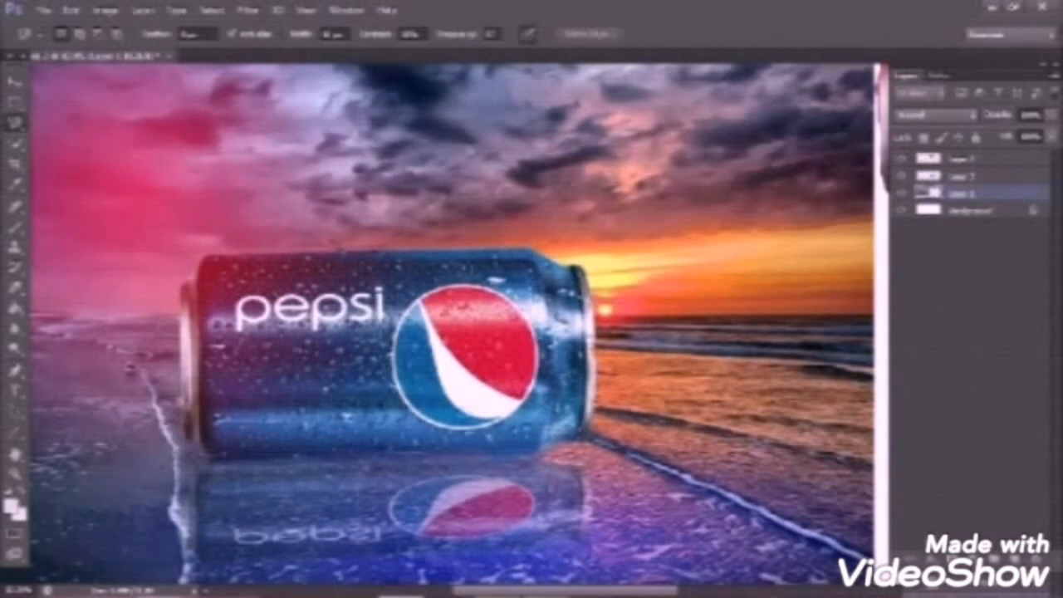
scroll(179, 402, up, 4)
scroll(156, 408, up, 1)
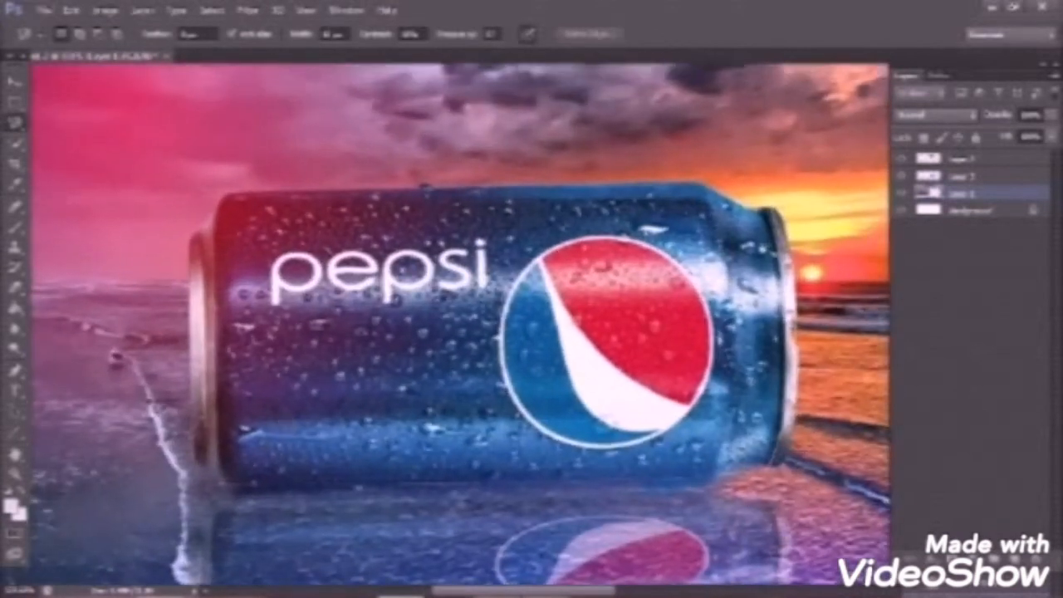
click(200, 411)
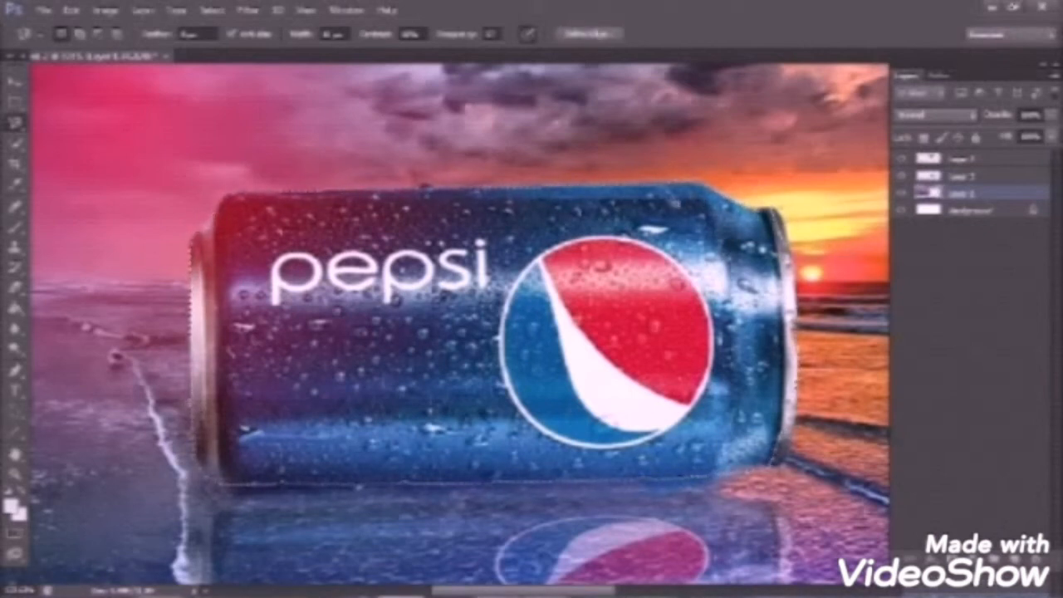
- Try to move the magnetically selected can toward the photo's lower right, and undo the move
key(v)
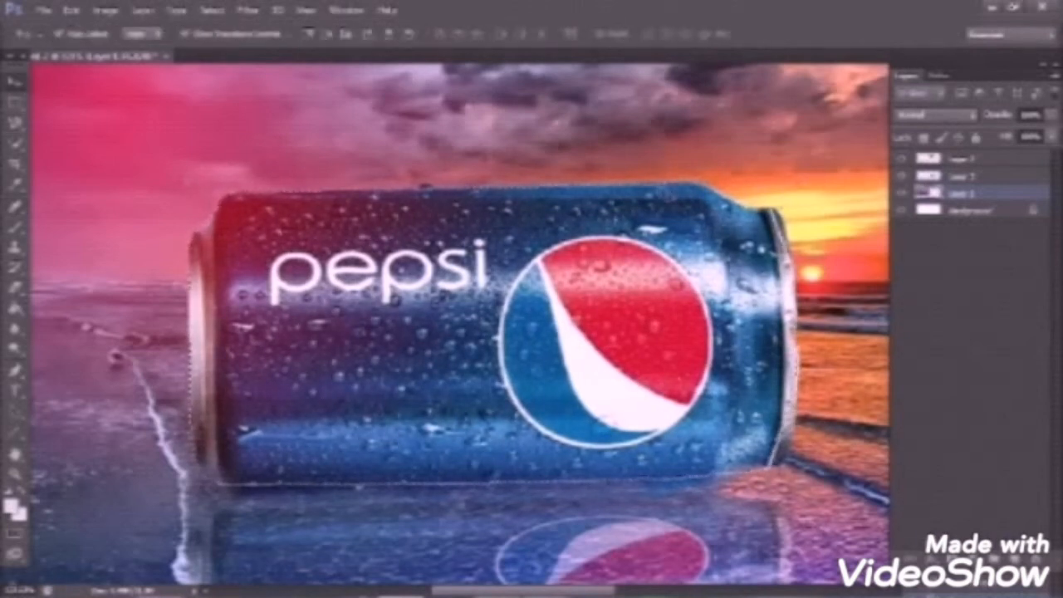
key(ctrl+minus)
key(ctrl+minus)
drag(328, 347, 489, 399)
key(ctrl+z)
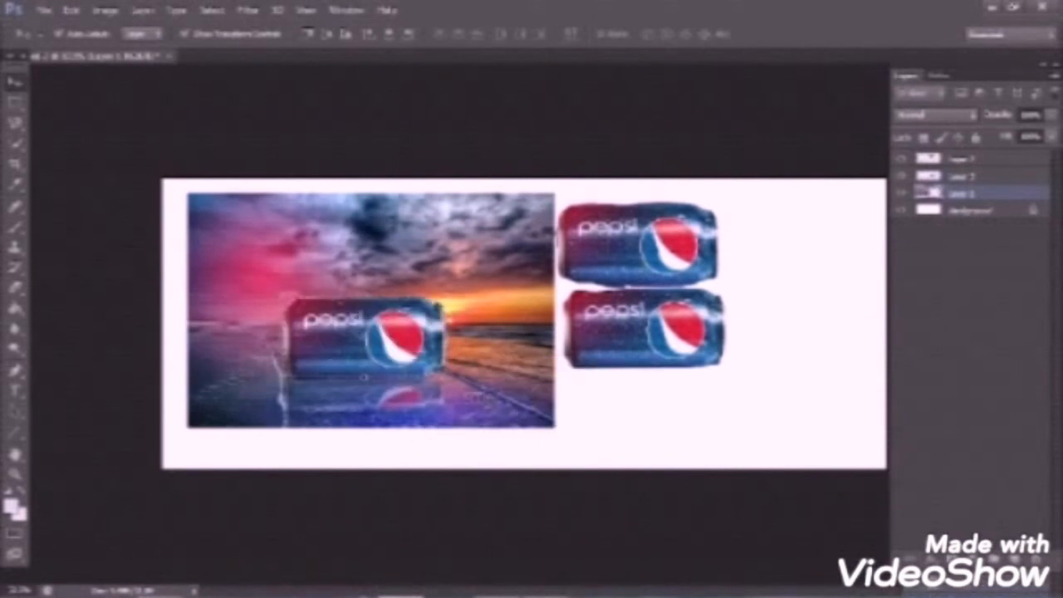
- Copy the magnetically selected can to a new layer and move the copy directly below the second cut-out can
key(ctrl+j)
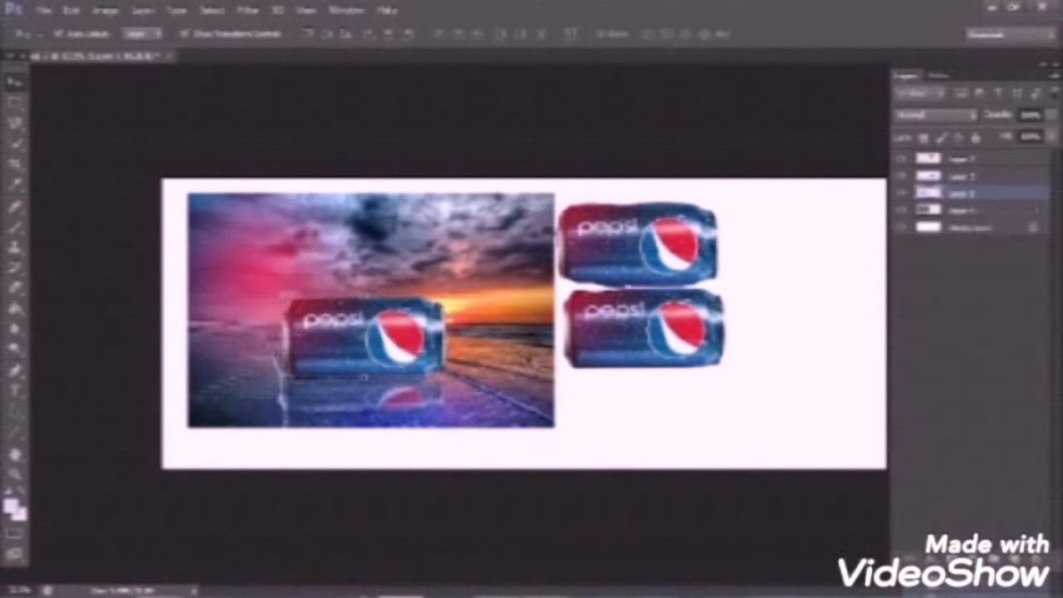
drag(605, 343, 604, 426)
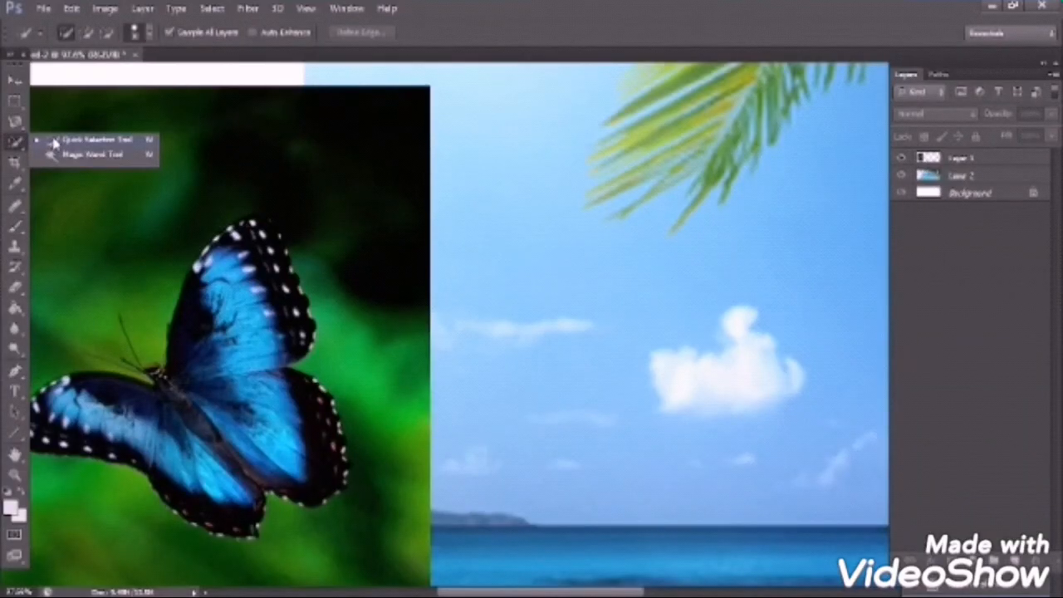
- Select the whole butterfly on Layer 1 with the Quick Selection tool, covering both wings and the body
click(64, 145)
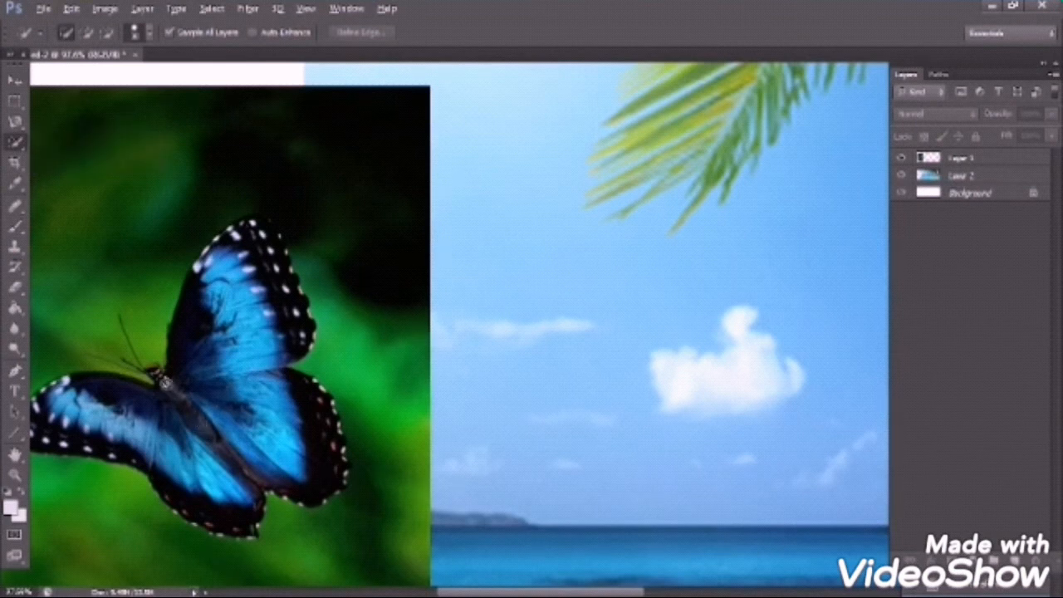
scroll(167, 385, up, 2)
scroll(212, 381, up, 3)
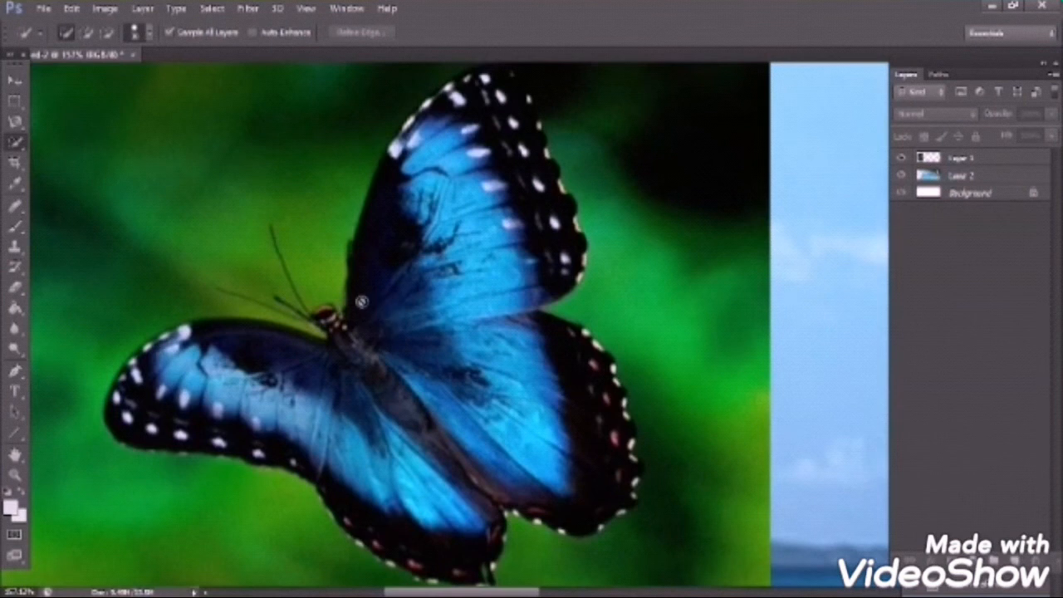
click(986, 160)
mouse_move(363, 311)
mouse_down()
mouse_move(399, 258)
mouse_move(434, 157)
mouse_up()
mouse_move(451, 111)
mouse_down()
mouse_move(481, 89)
mouse_move(498, 104)
mouse_move(502, 130)
mouse_up()
mouse_move(482, 374)
mouse_down()
mouse_move(539, 341)
mouse_move(581, 408)
mouse_move(584, 468)
mouse_move(481, 544)
mouse_move(451, 552)
mouse_up()
mouse_move(231, 425)
mouse_down()
mouse_move(209, 422)
mouse_move(143, 365)
mouse_move(141, 381)
mouse_up()
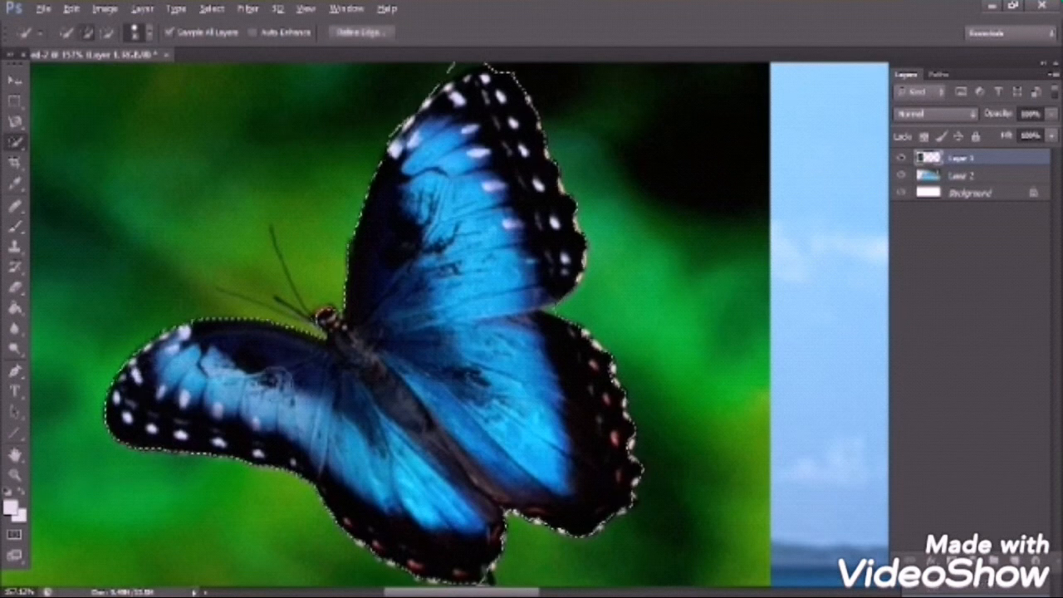
- Subtract the excess background from the butterfly selection at the upper wing's tip and return to Add to Selection mode
scroll(278, 380, down, 1)
scroll(422, 166, up, 2)
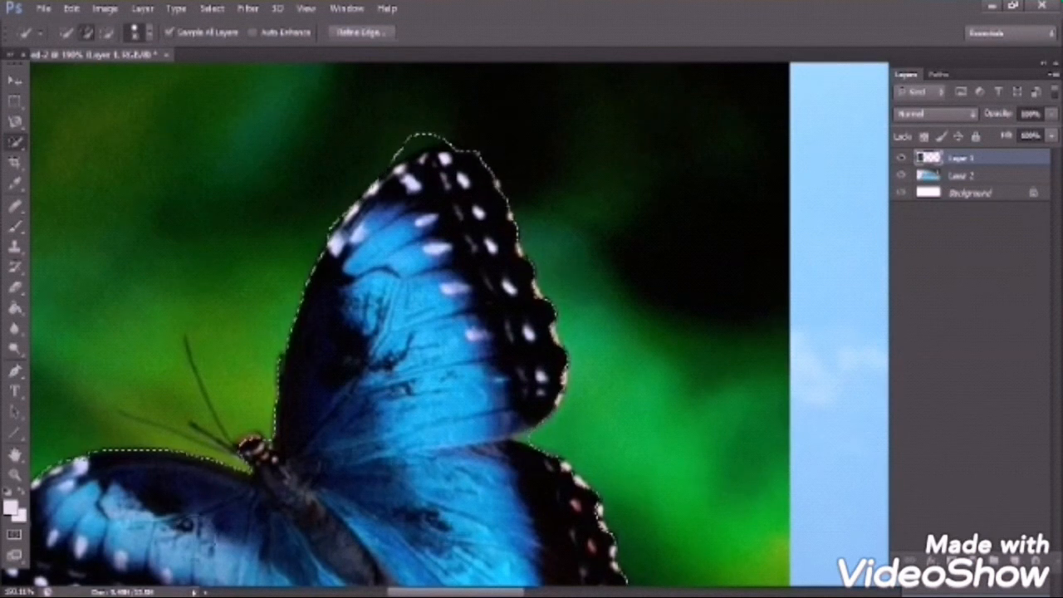
mouse_move(177, 519)
mouse_down()
mouse_move(274, 446)
mouse_move(255, 433)
mouse_up()
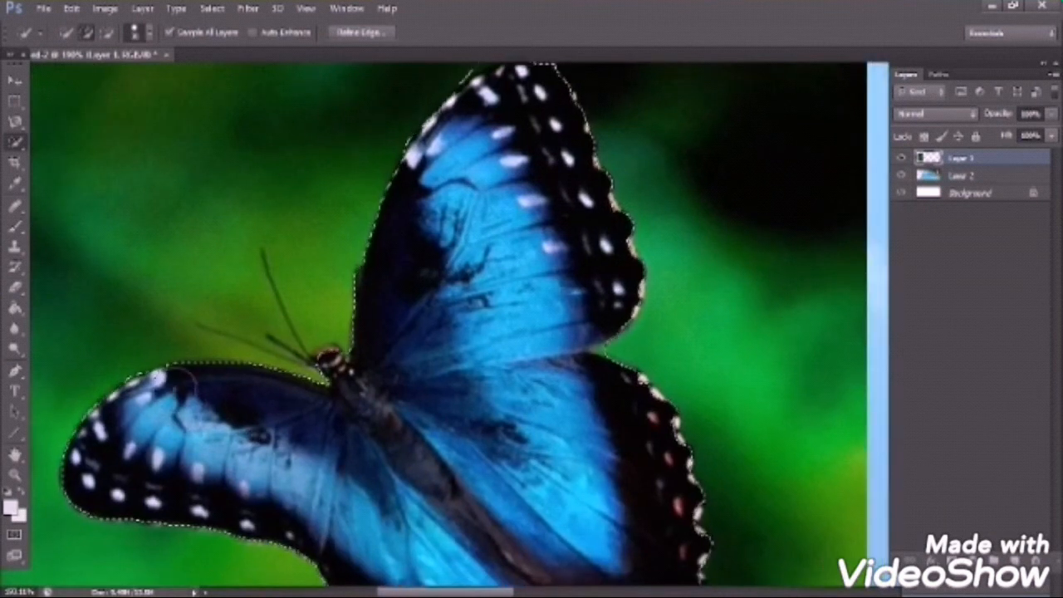
drag(390, 490, 317, 310)
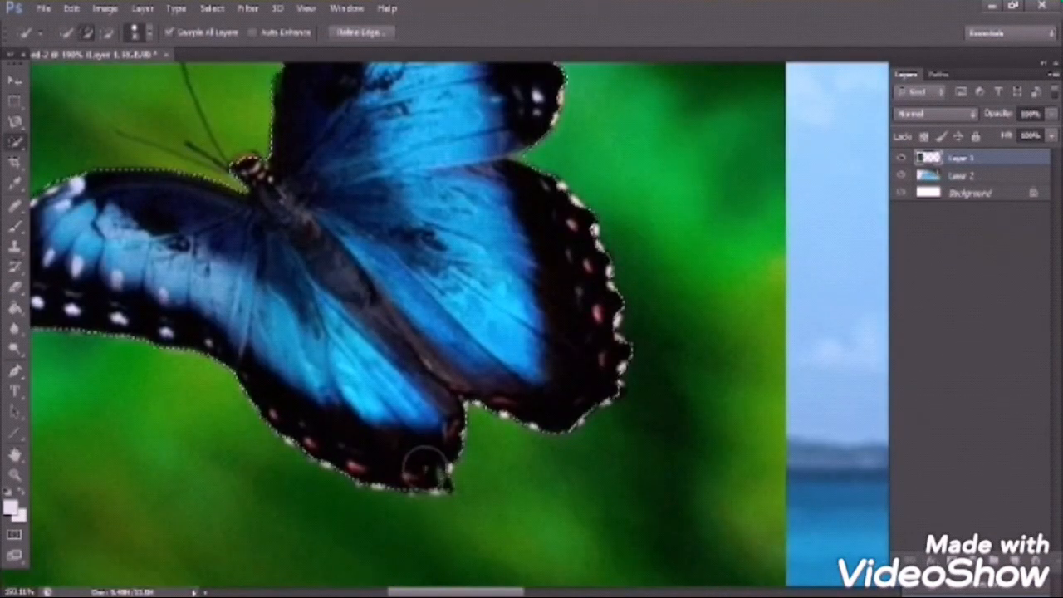
drag(383, 265, 353, 515)
click(107, 32)
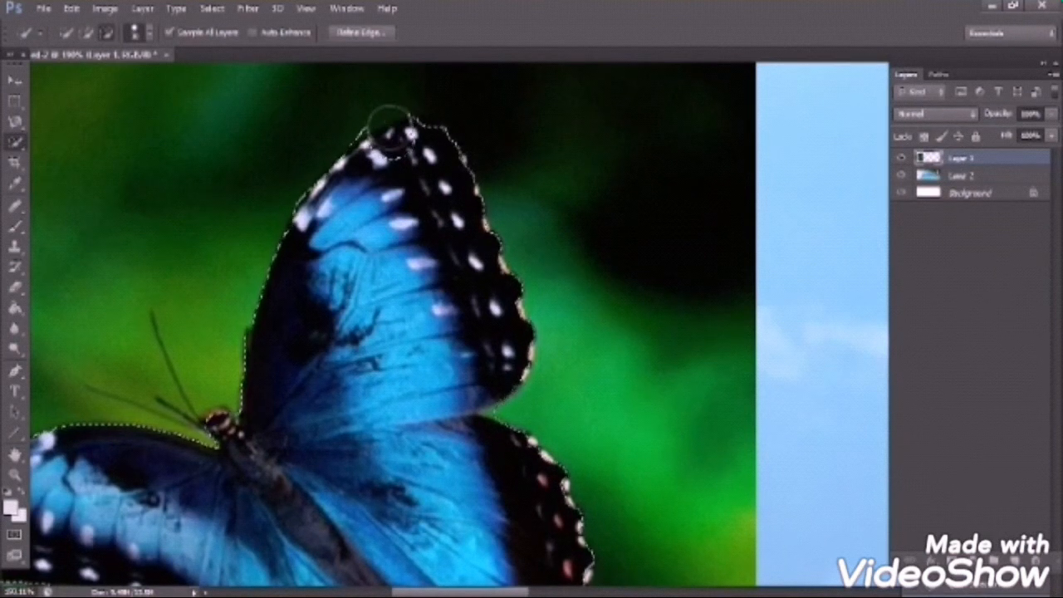
click(87, 33)
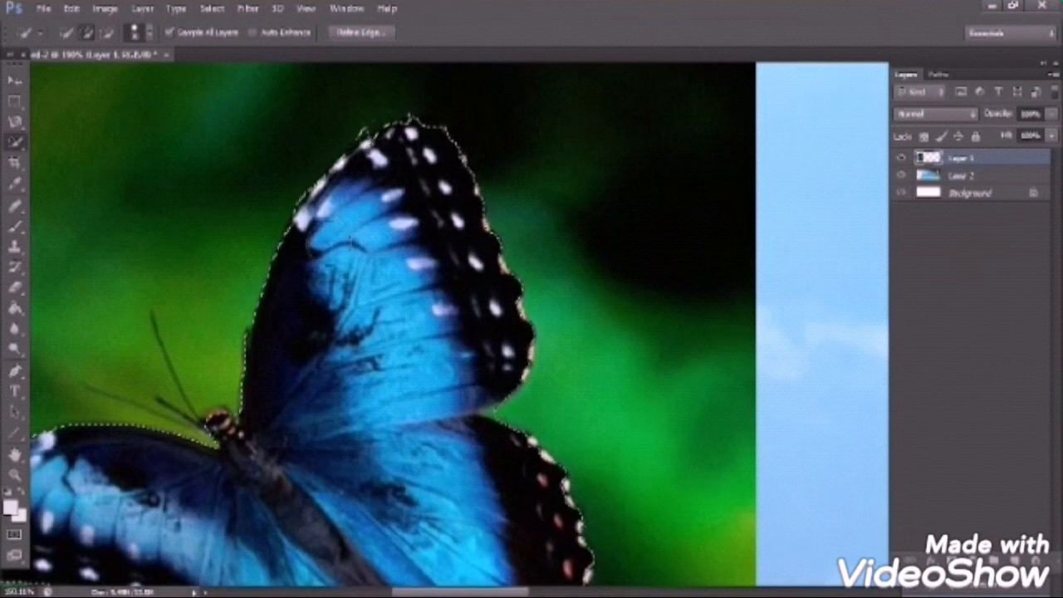
- Feather the butterfly selection with a radius of 1.2 pixels
right_click(336, 252)
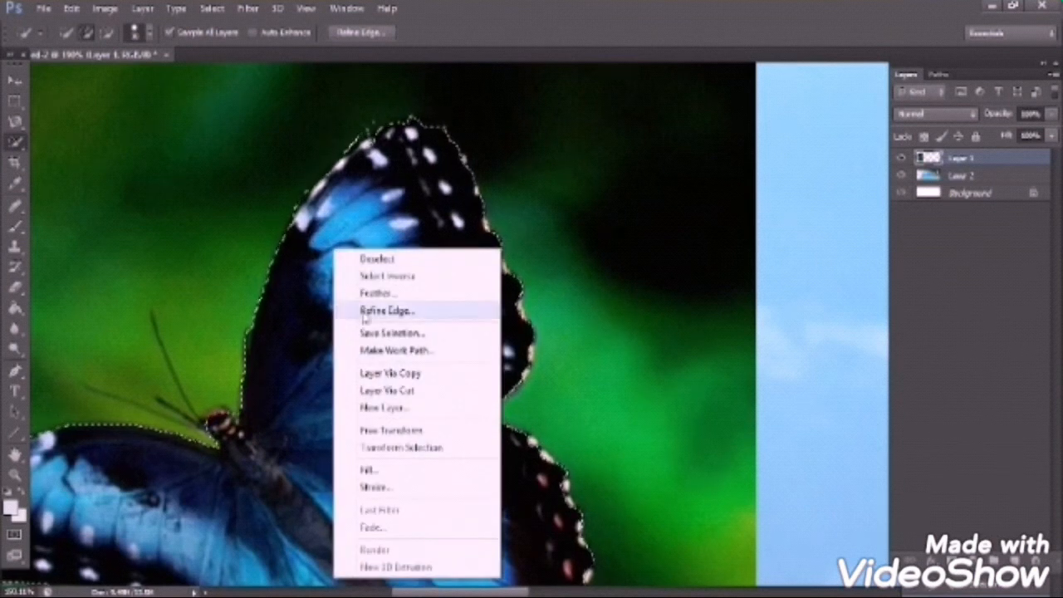
click(375, 293)
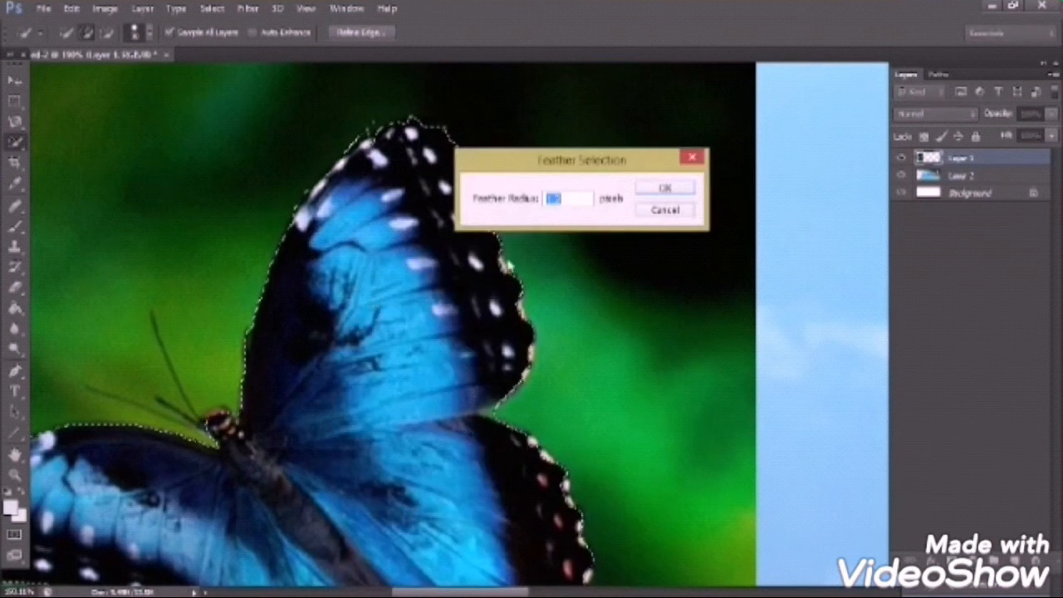
text(1.2)
click(665, 187)
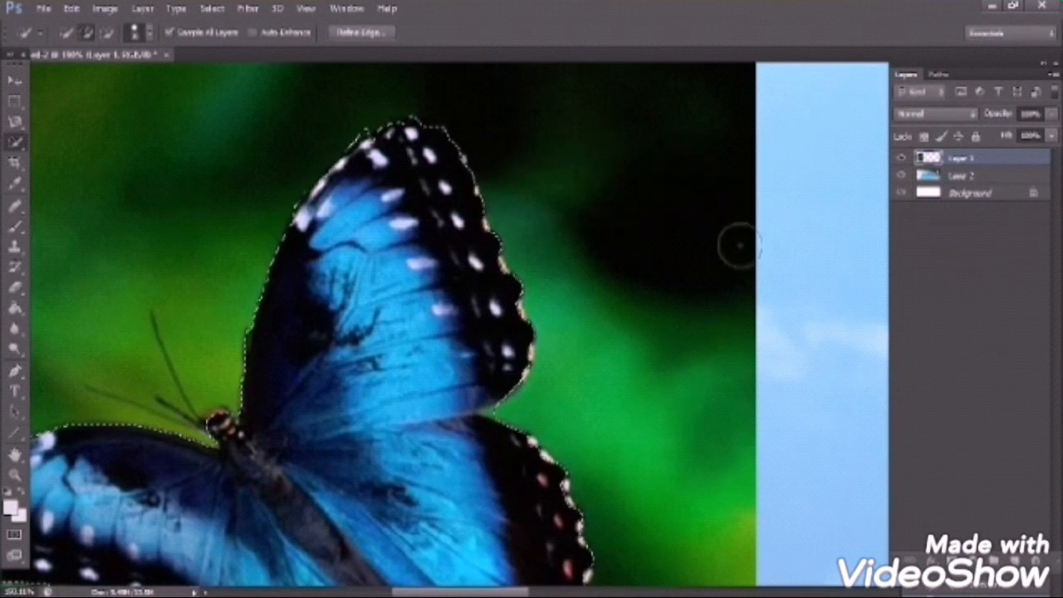
- Copy the selected butterfly to a new layer and move the copy over the sea in the beach photo, near the rocks
key(v)
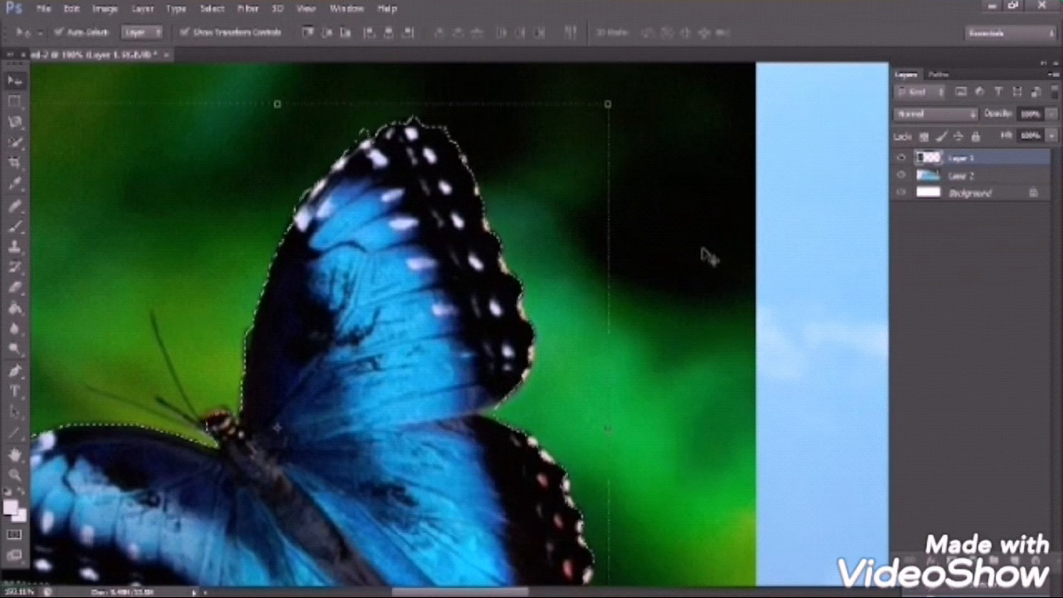
key(ctrl+j)
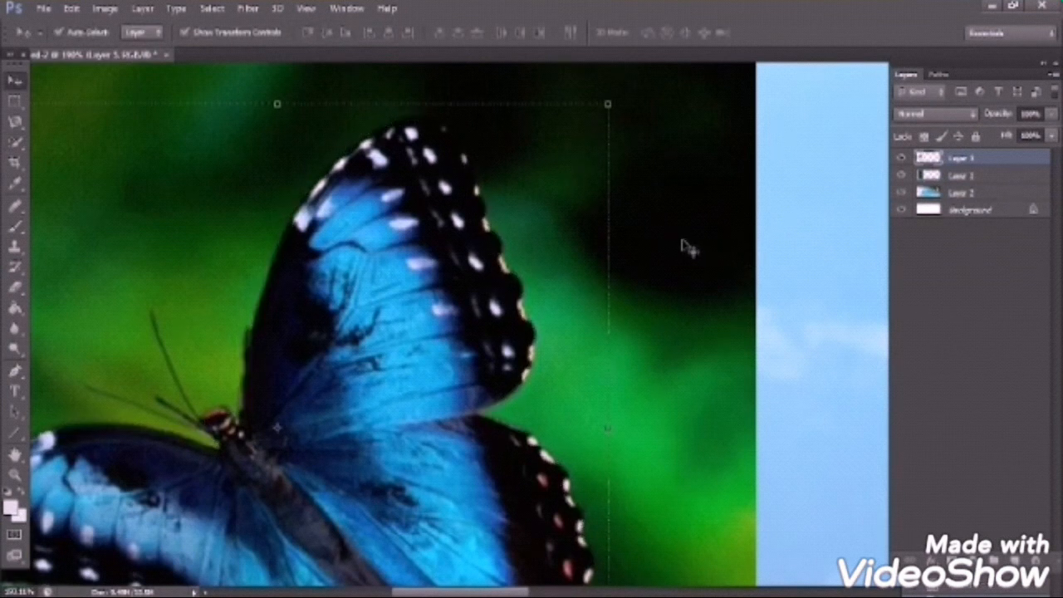
scroll(390, 254, down, 5)
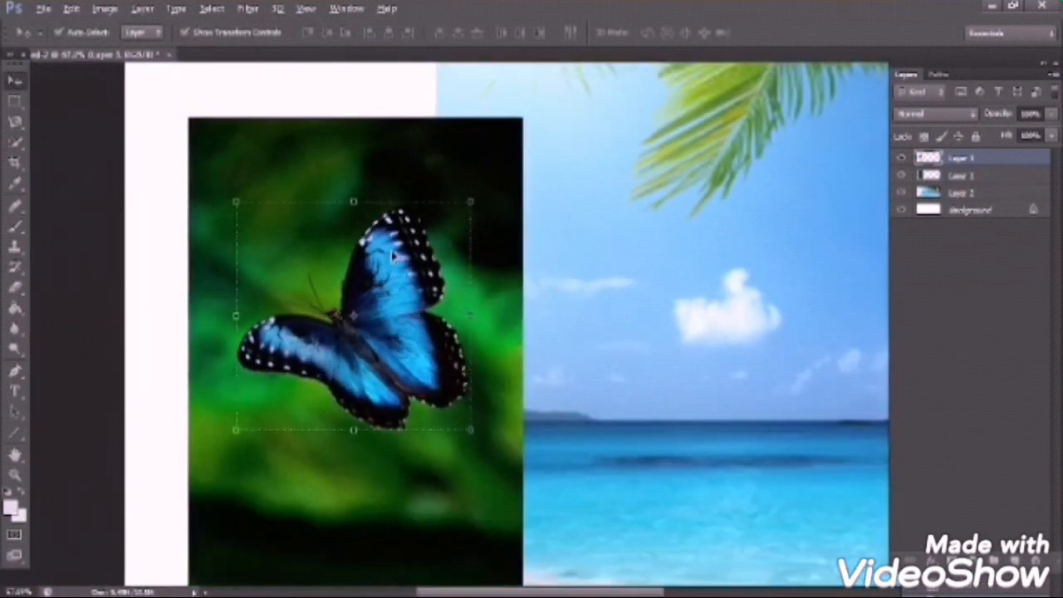
scroll(392, 256, down, 3)
drag(164, 318, 678, 380)
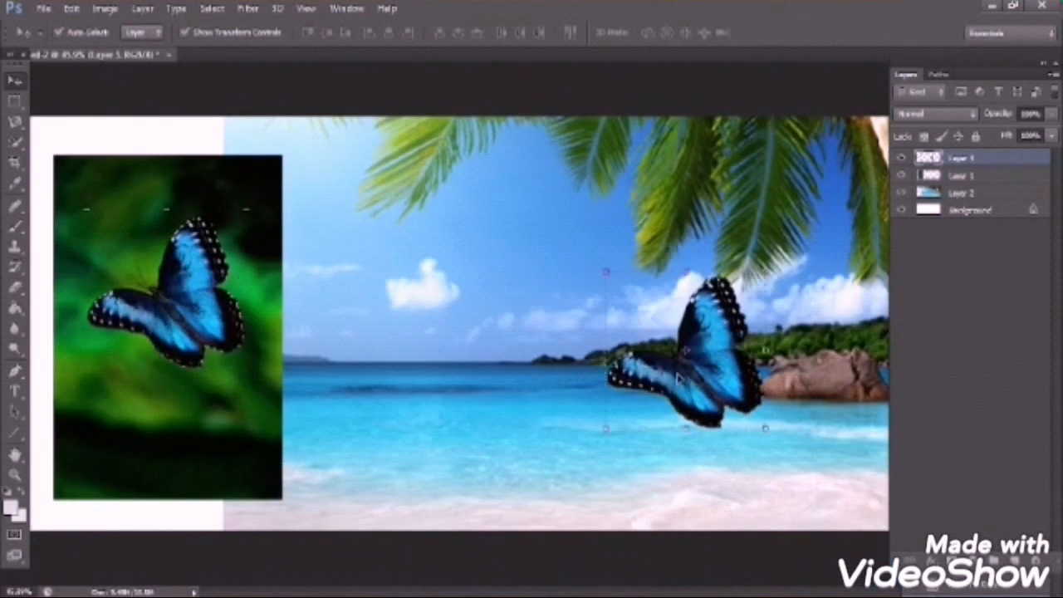
- Scale the butterfly copy in the beach photo down proportionally about its centre to about 76% and apply the transformation
scroll(730, 248, up, 3)
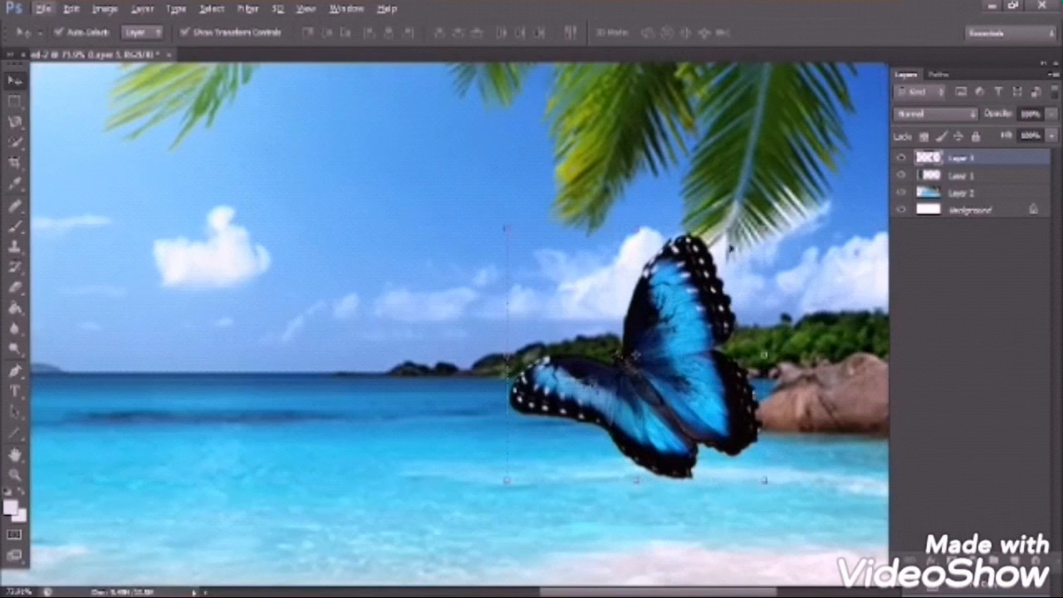
drag(764, 228, 733, 258)
scroll(656, 391, up, 4)
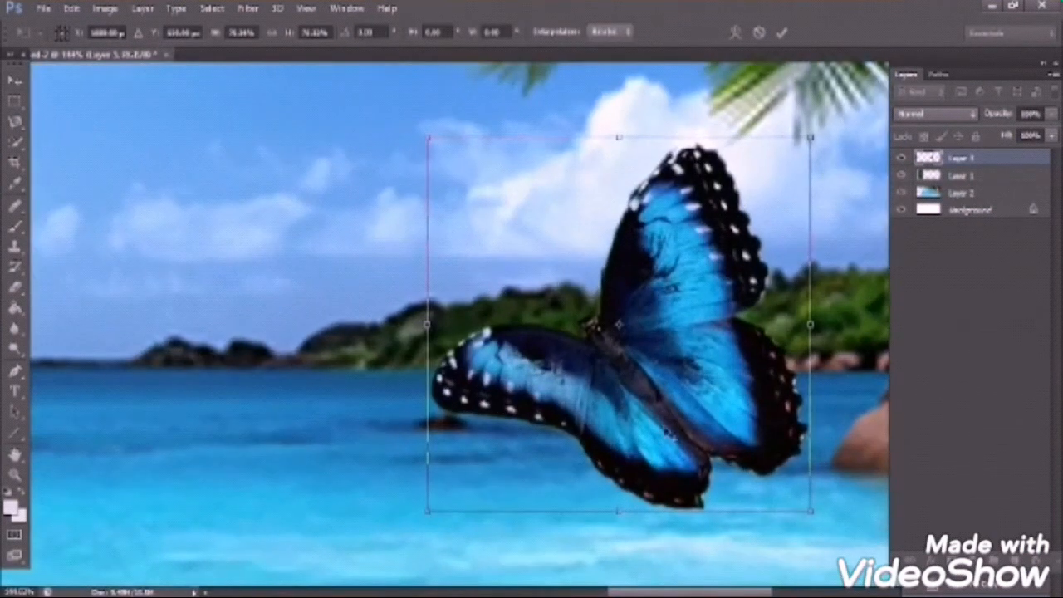
key(Return)
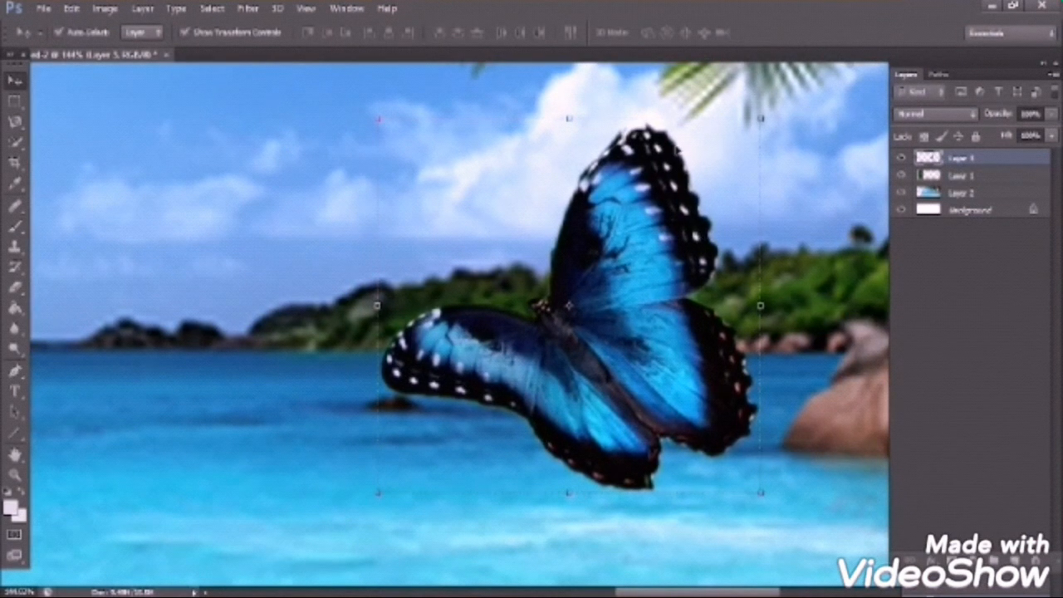
scroll(491, 285, down, 5)
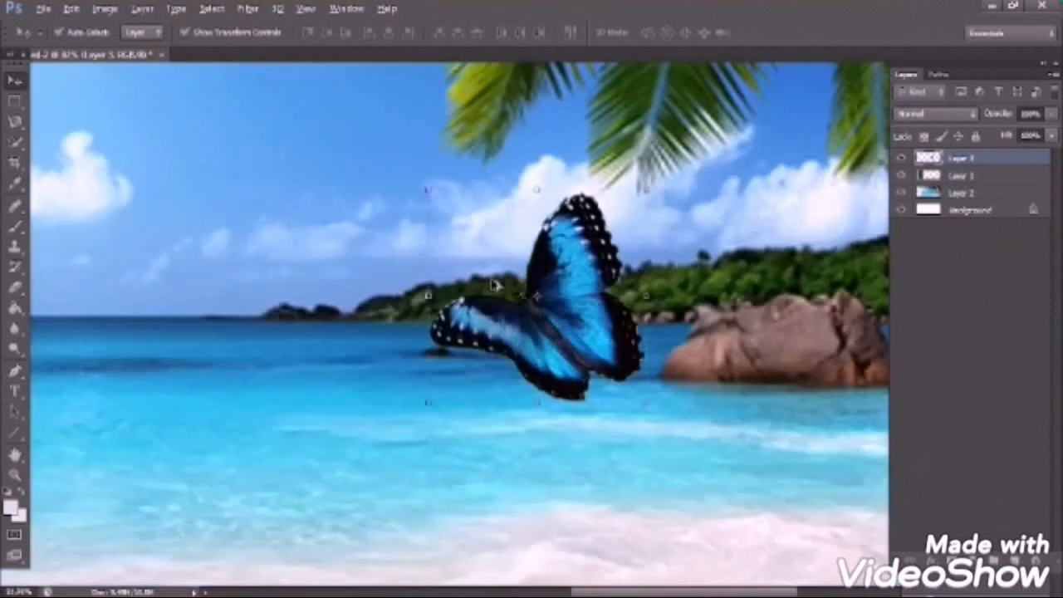
- Select a blue area of the original butterfly's upper wing on Layer 1 with the Magic Wand tool
scroll(249, 288, up, 1)
scroll(81, 249, up, 4)
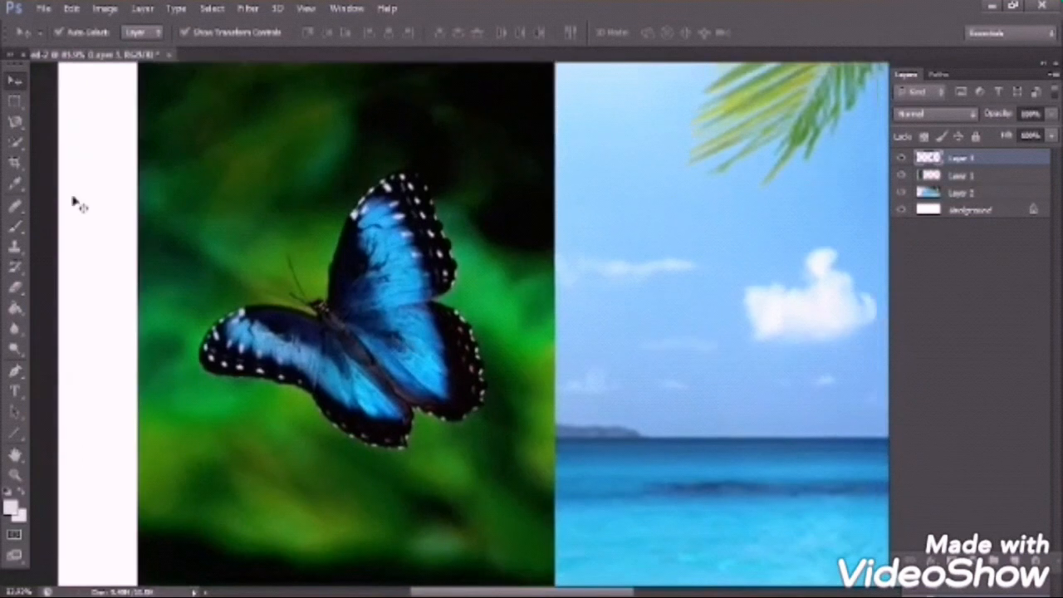
right_click(15, 142)
click(61, 154)
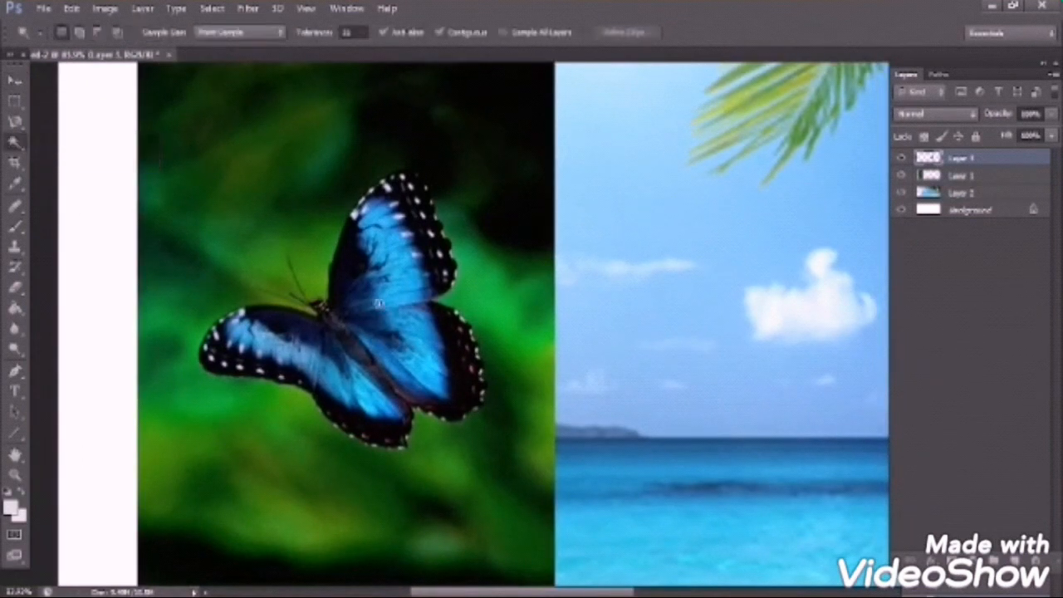
scroll(377, 303, up, 4)
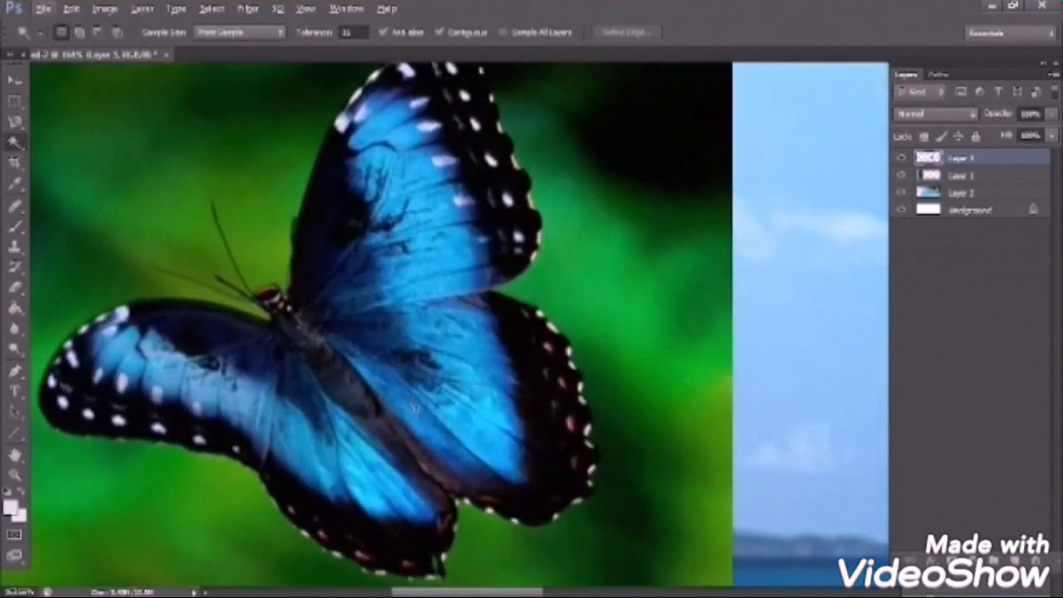
drag(413, 407, 374, 399)
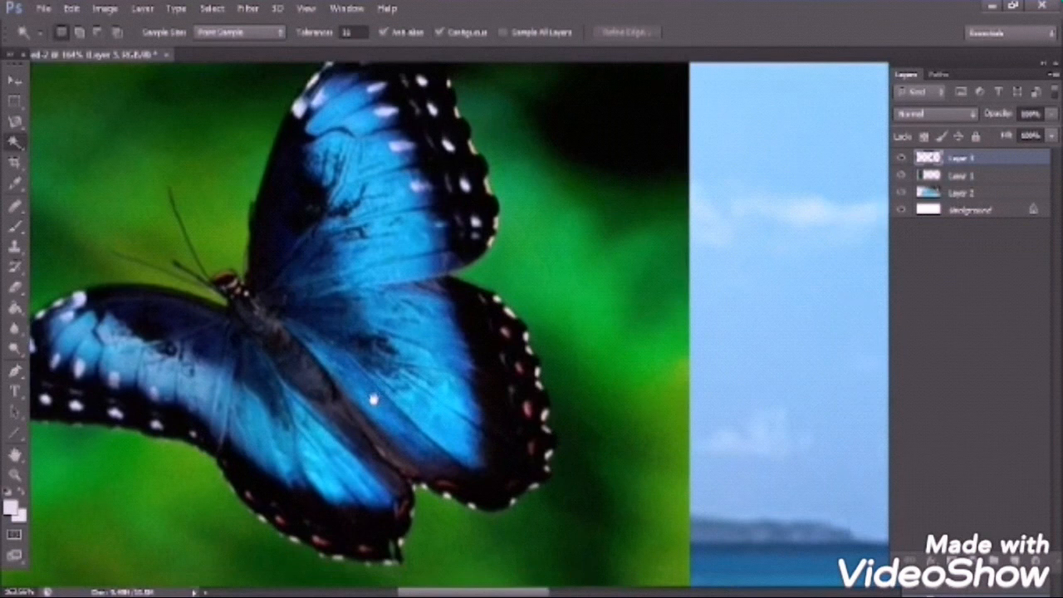
click(385, 259)
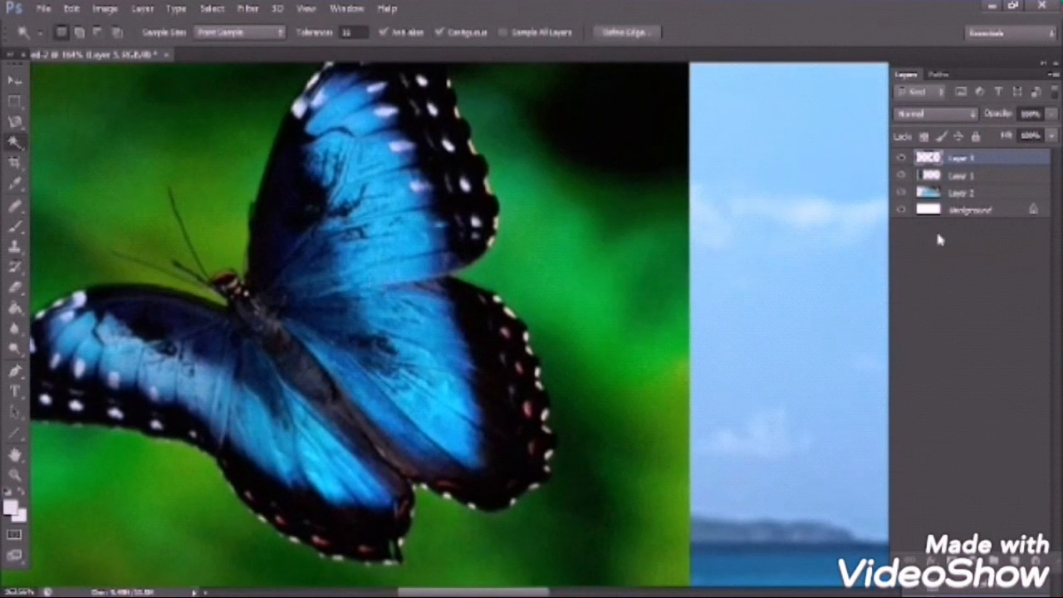
click(957, 176)
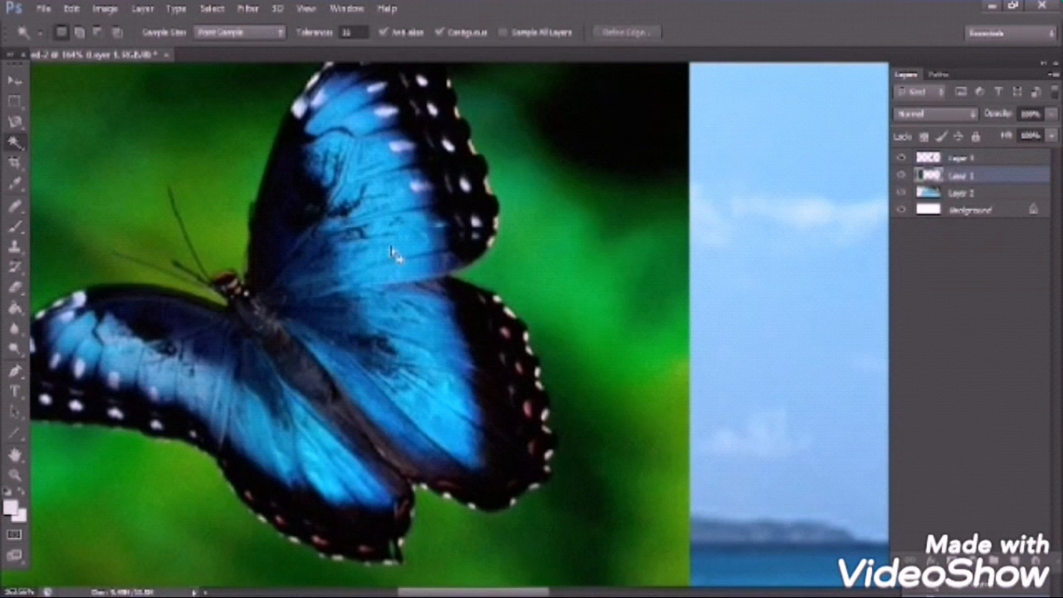
click(405, 249)
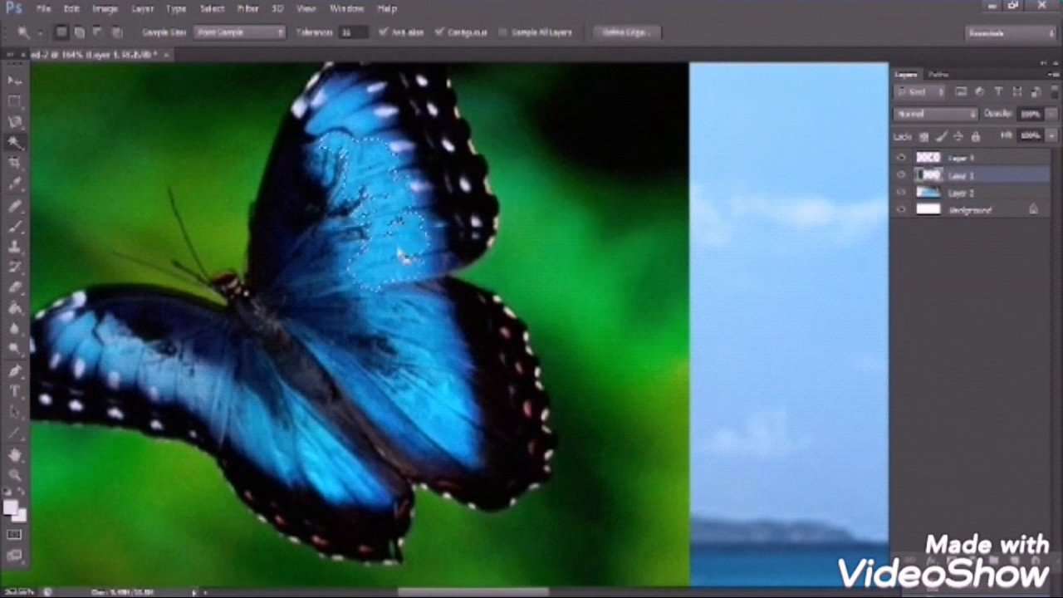
- Extend the wing selection to similar colours, and replace it with a pale blue patch on the butterfly's left wing
right_click(397, 181)
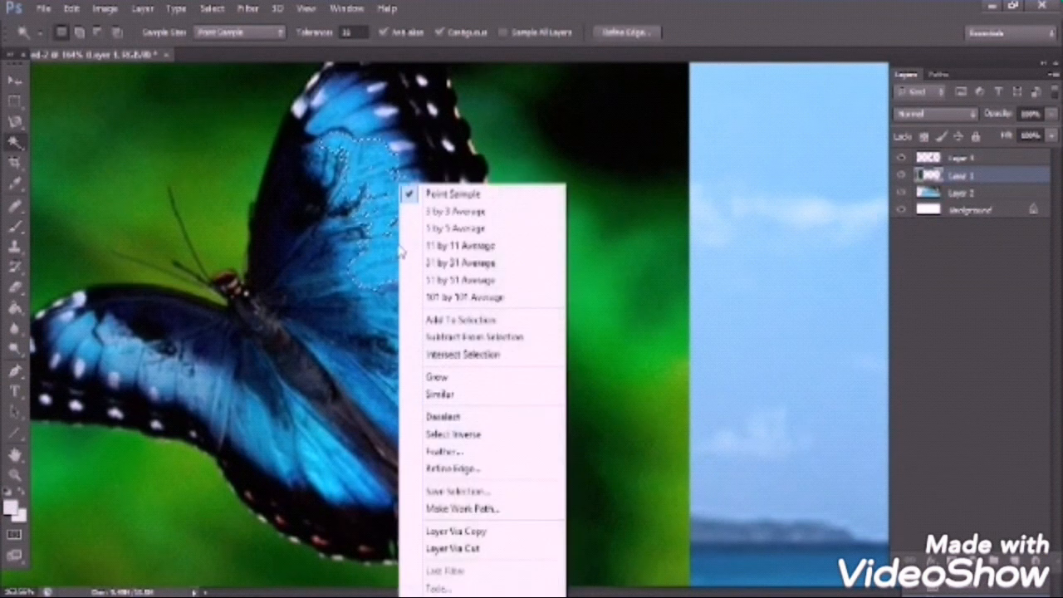
click(439, 395)
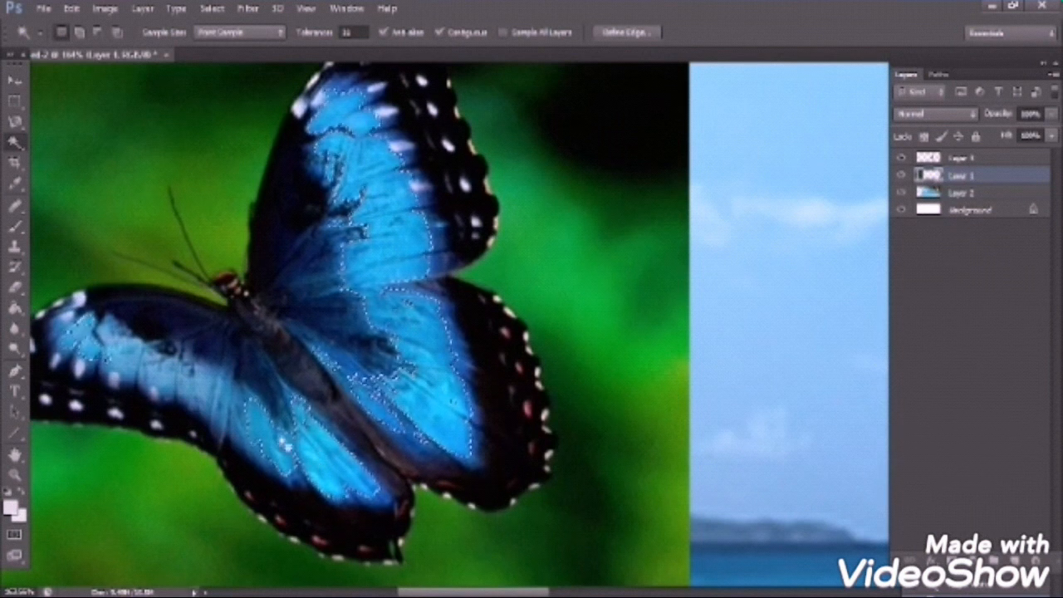
click(206, 397)
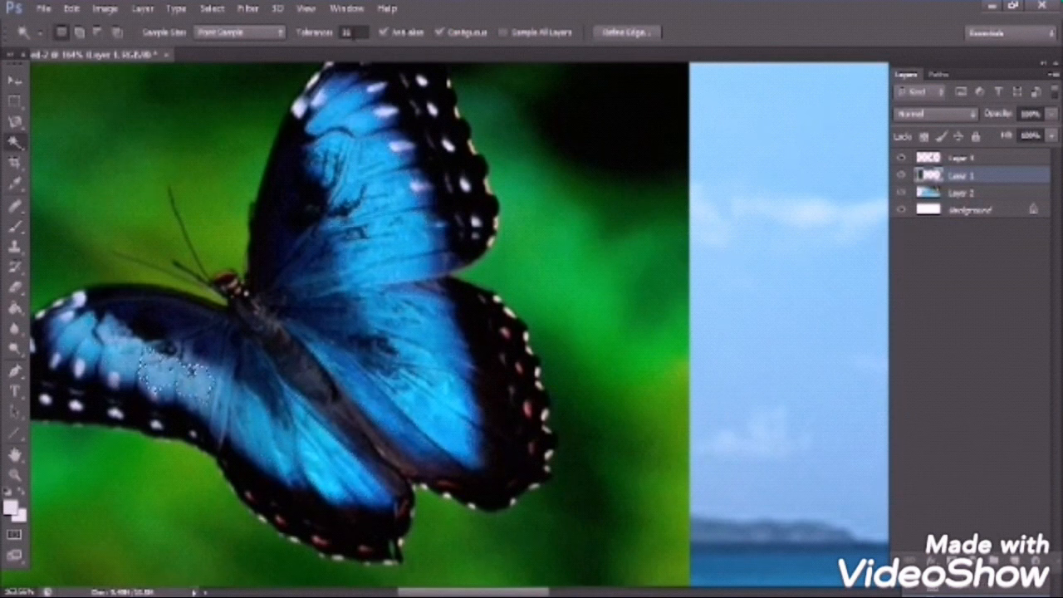
- Raise the Magic Wand tolerance, reselect the blue of the butterfly's right wings and extend the selection to similar colours
click(354, 32)
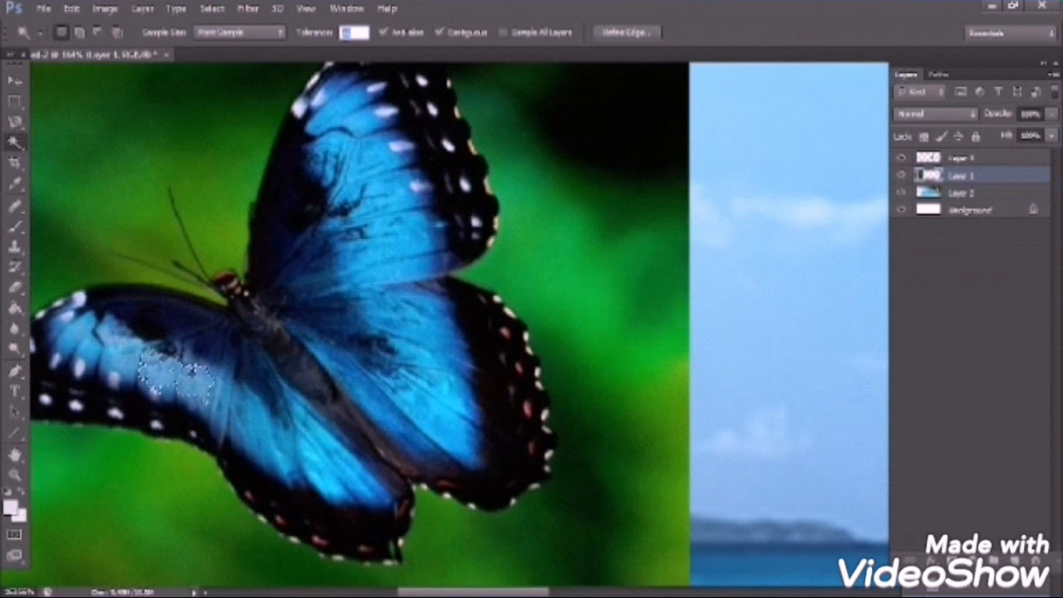
click(407, 273)
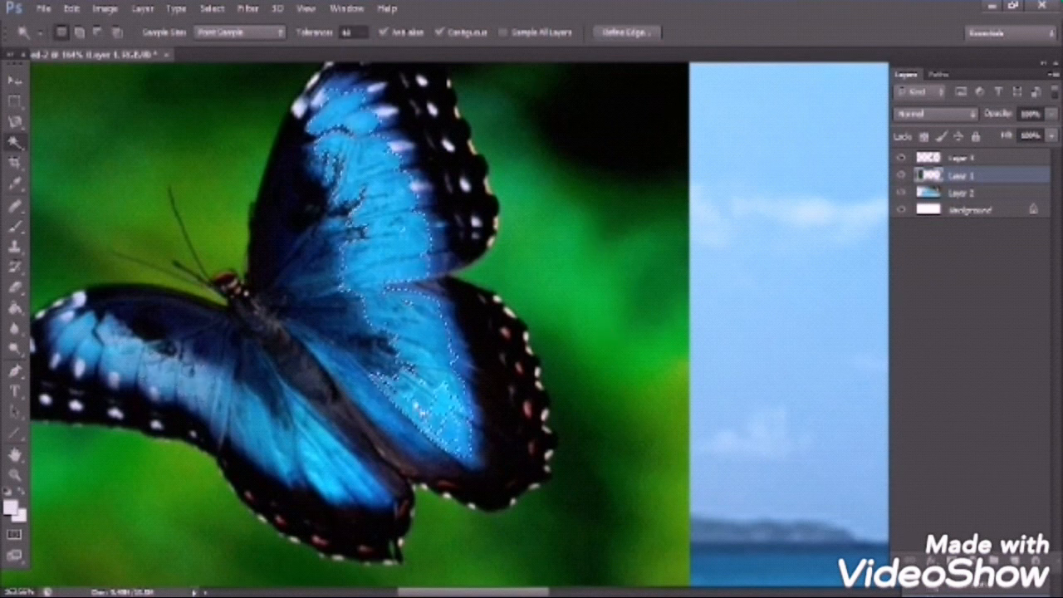
right_click(419, 339)
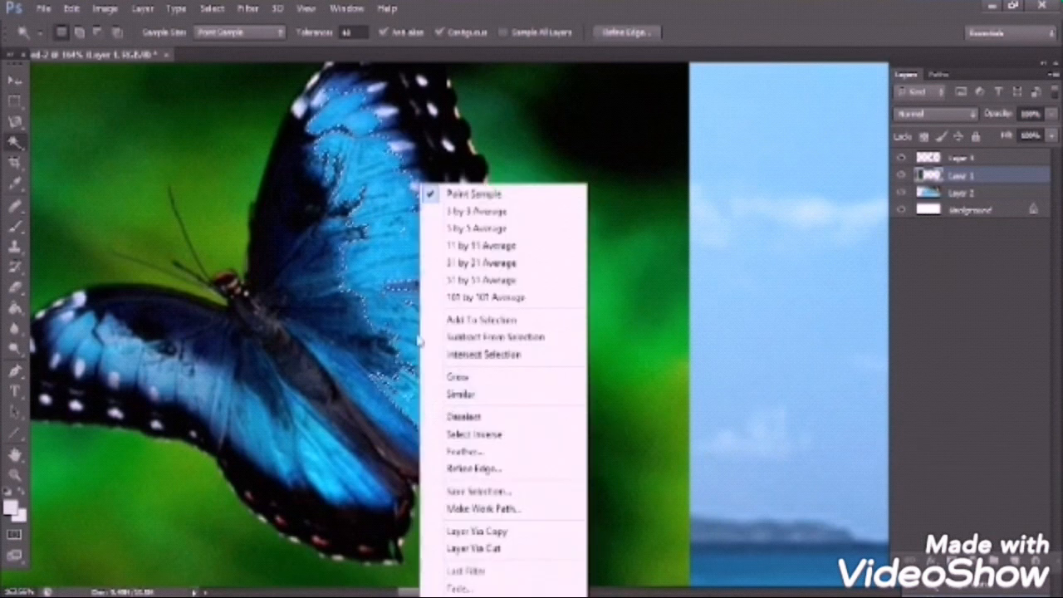
click(461, 395)
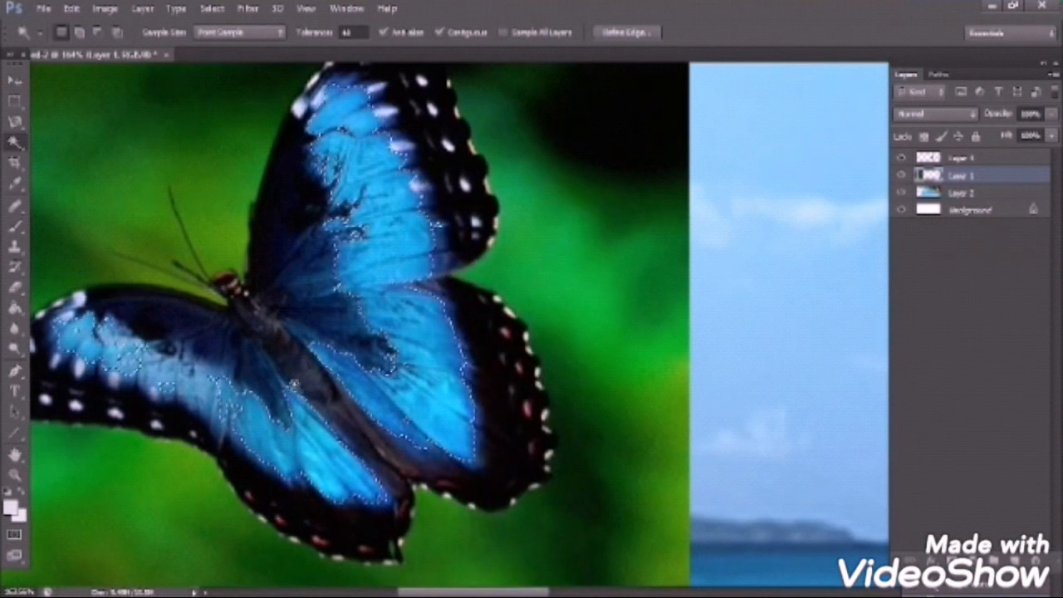
- Subtract part of the blue area on the butterfly's left wing from the Magic Wand selection
drag(251, 305, 317, 319)
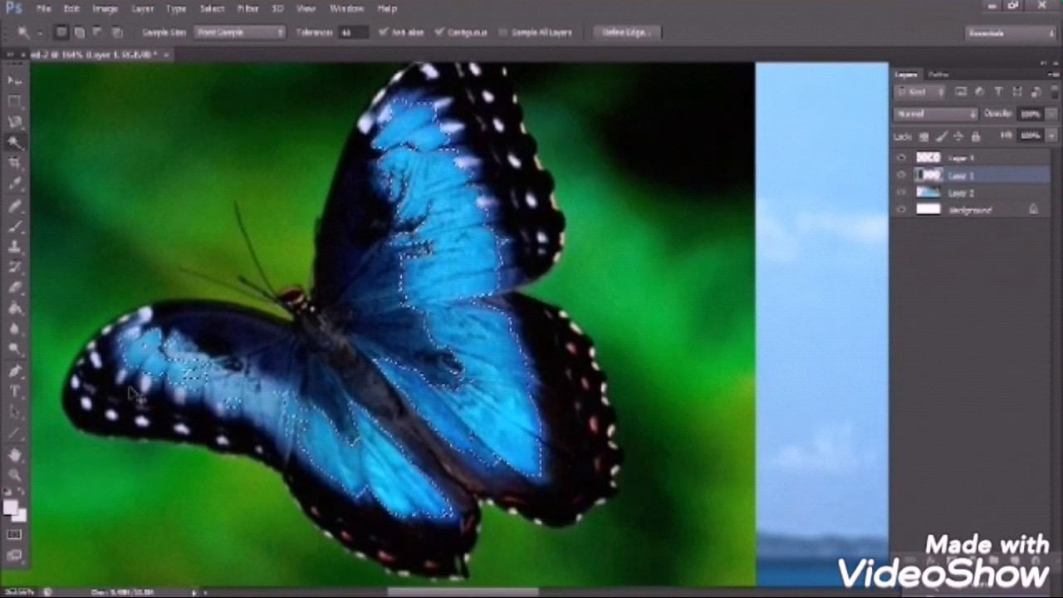
key(alt)
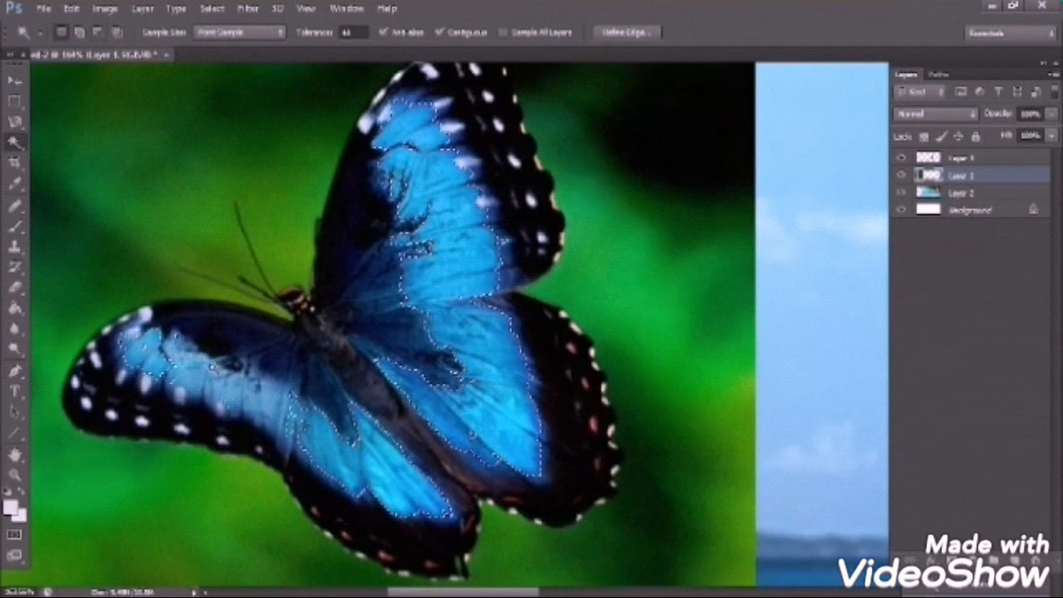
key(alt)
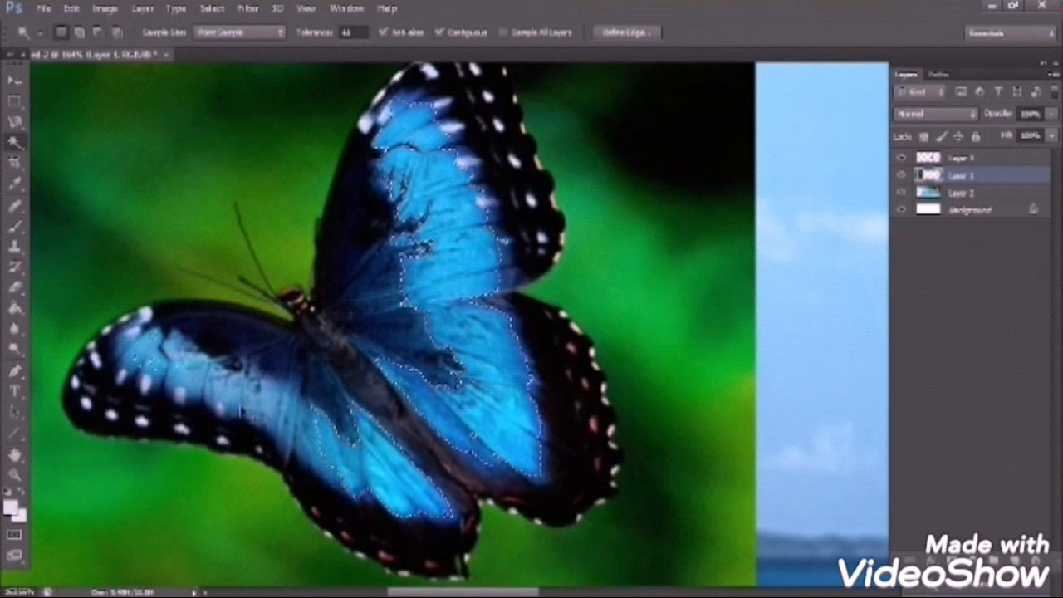
- Start a new Magic Wand selection on the left wing's light blue and add the remaining blue areas and dark wing borders
click(264, 402)
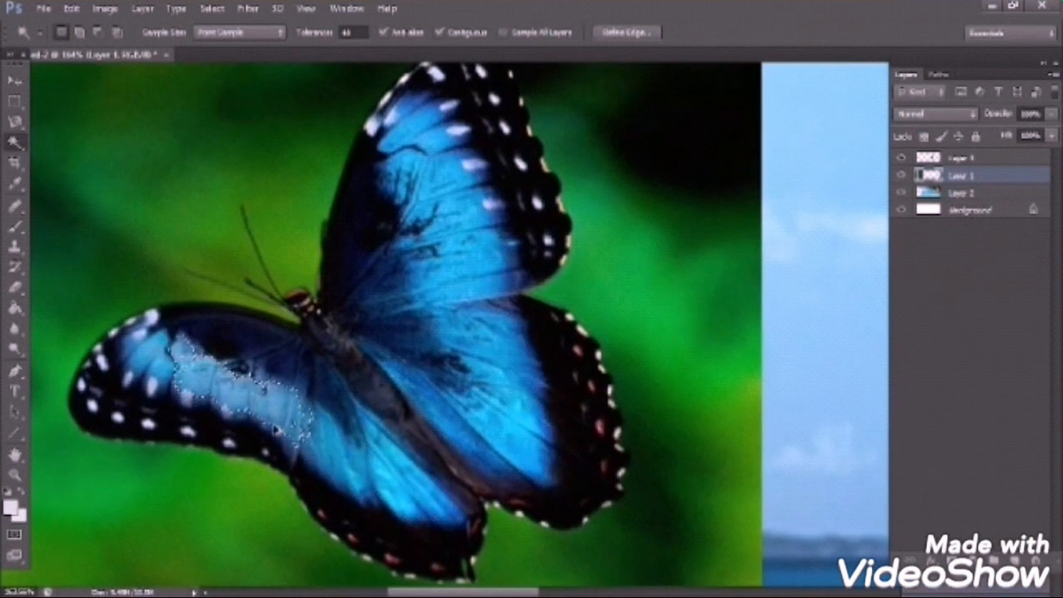
shift+click(382, 449)
click(320, 397)
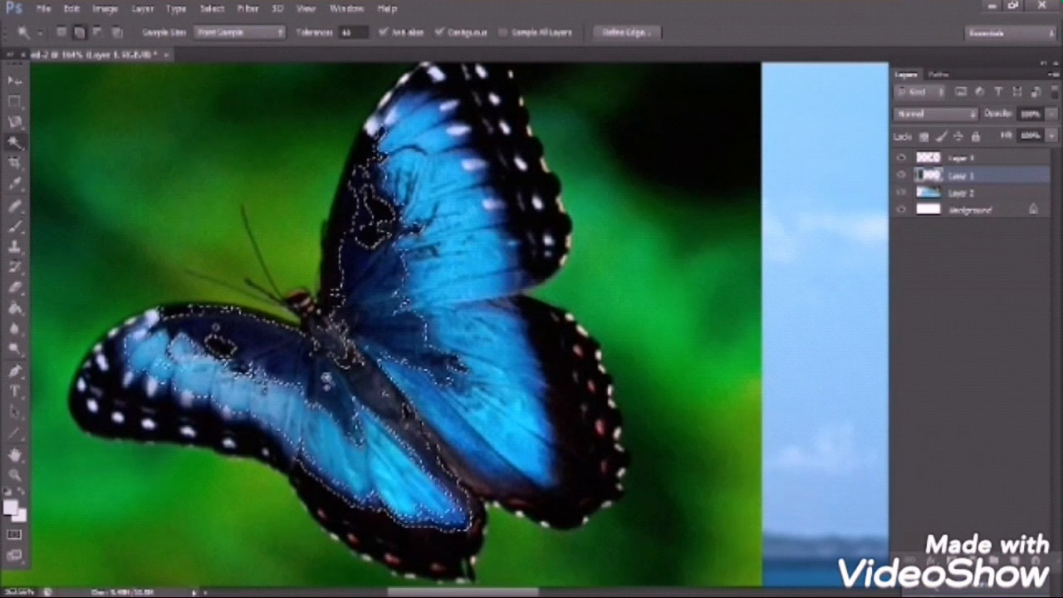
click(486, 187)
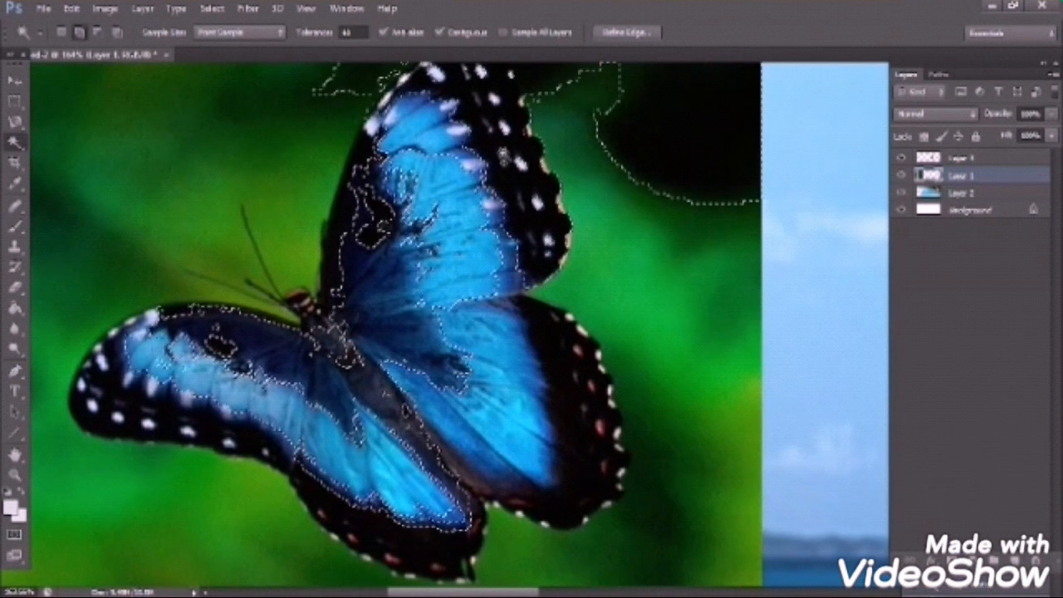
shift+click(507, 399)
shift+click(572, 440)
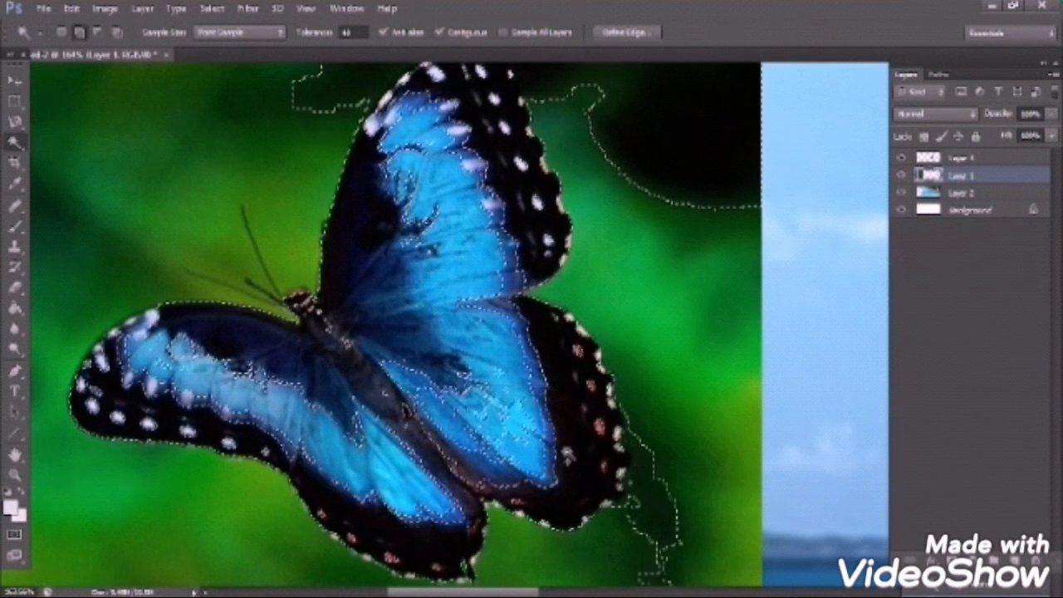
- Set the Magic Wand to add to the selection and extend it over the green background areas around the butterfly
key(ctrl+minus)
key(ctrl+minus)
key(ctrl+minus)
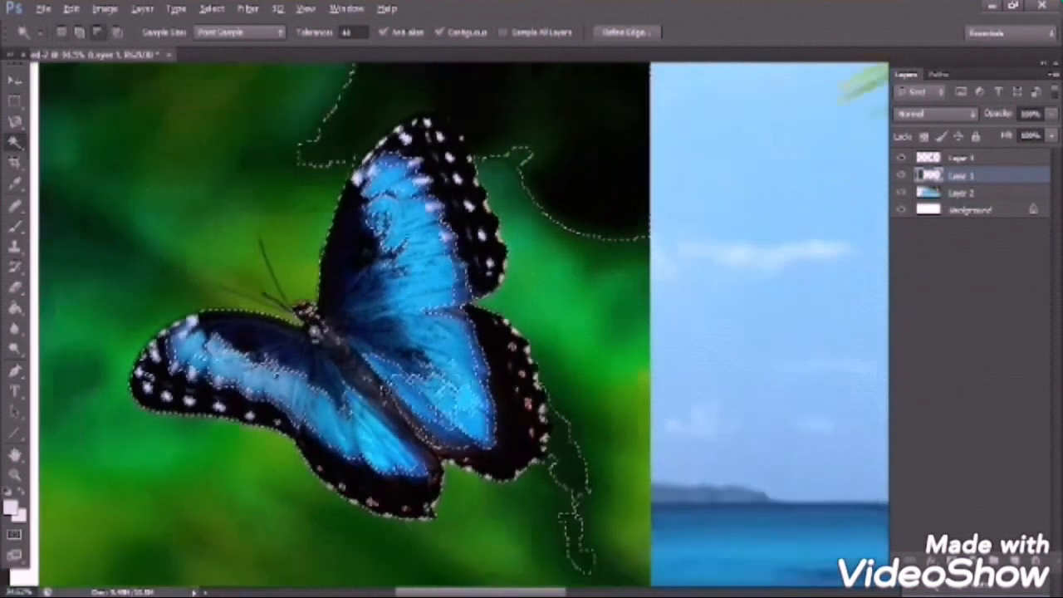
scroll(385, 199, up, 1)
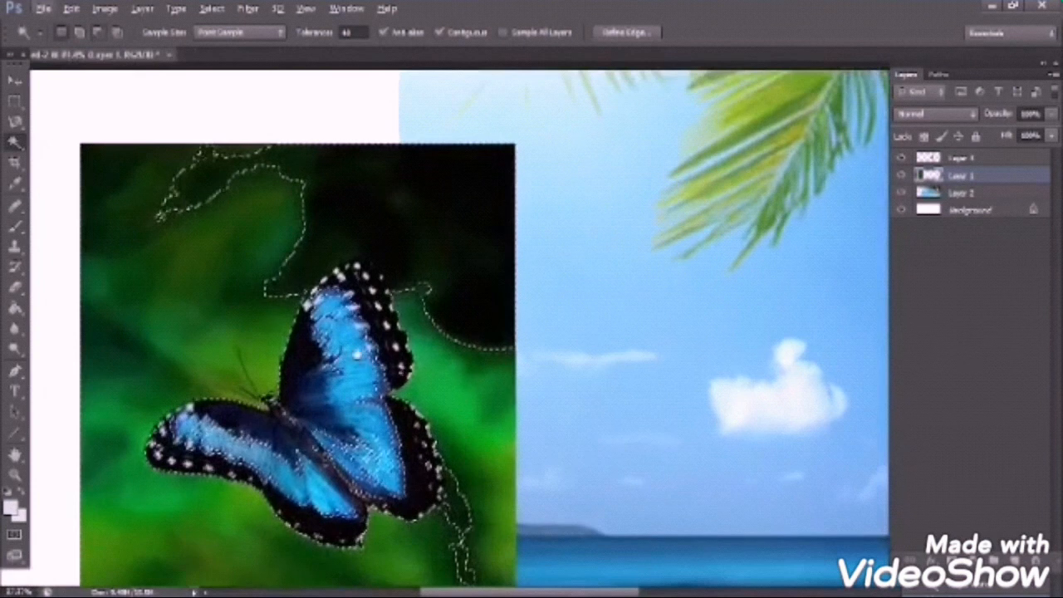
scroll(385, 199, down, 1)
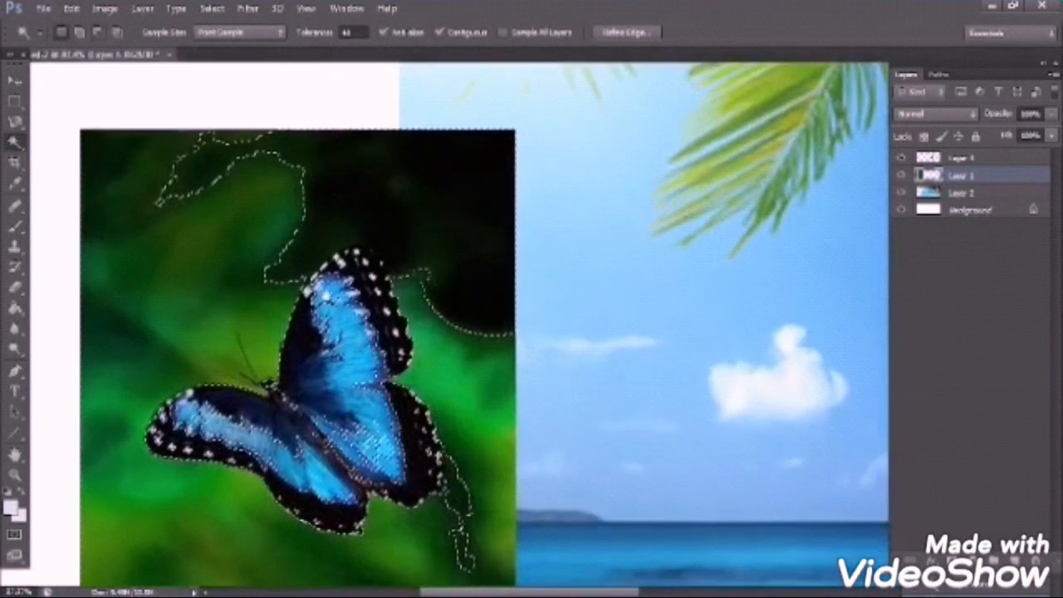
click(82, 33)
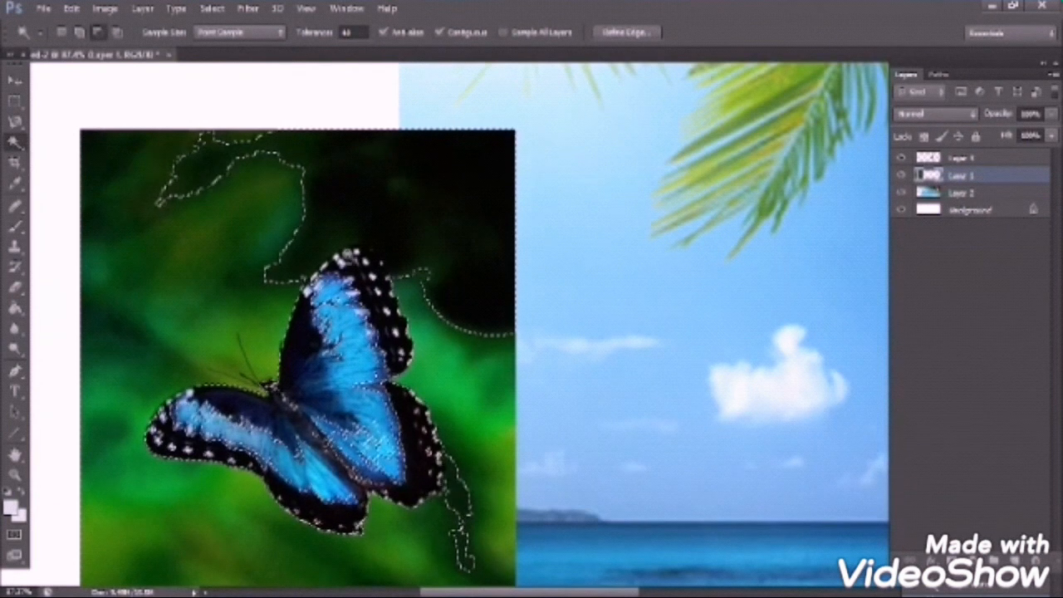
click(251, 294)
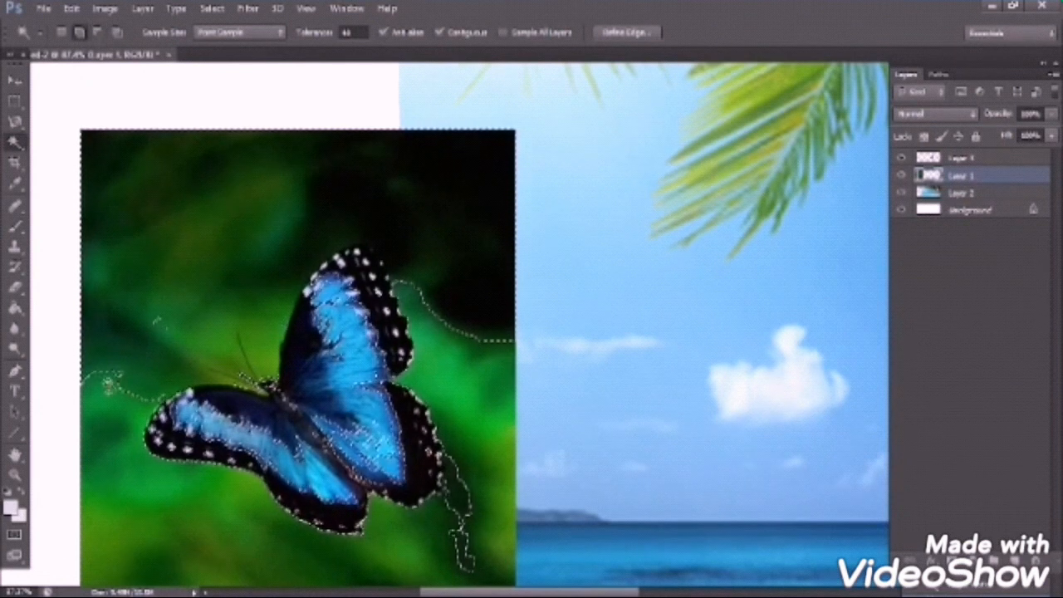
click(125, 321)
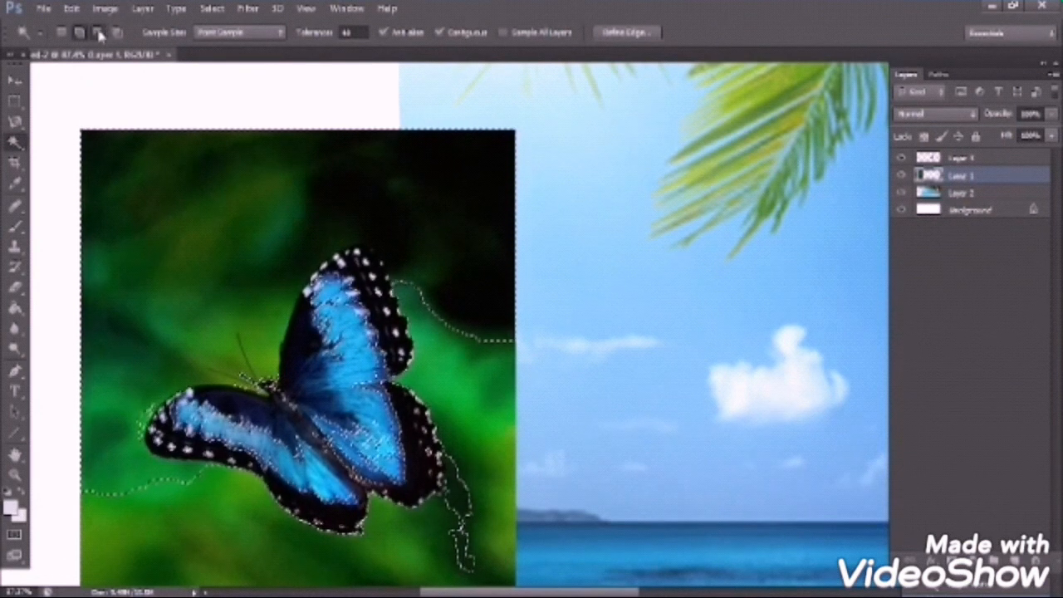
click(116, 496)
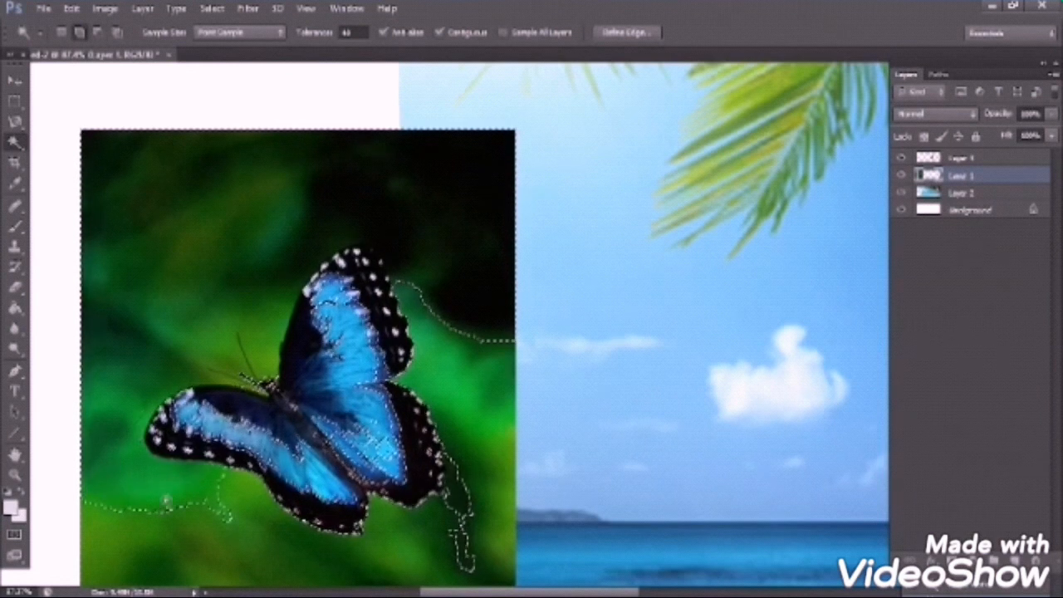
click(209, 551)
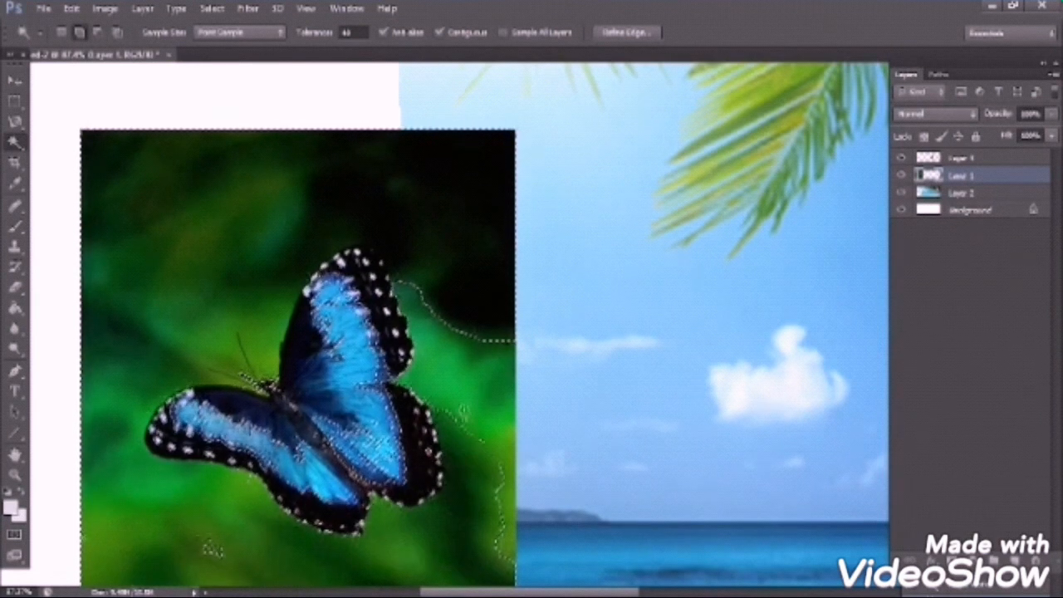
click(470, 358)
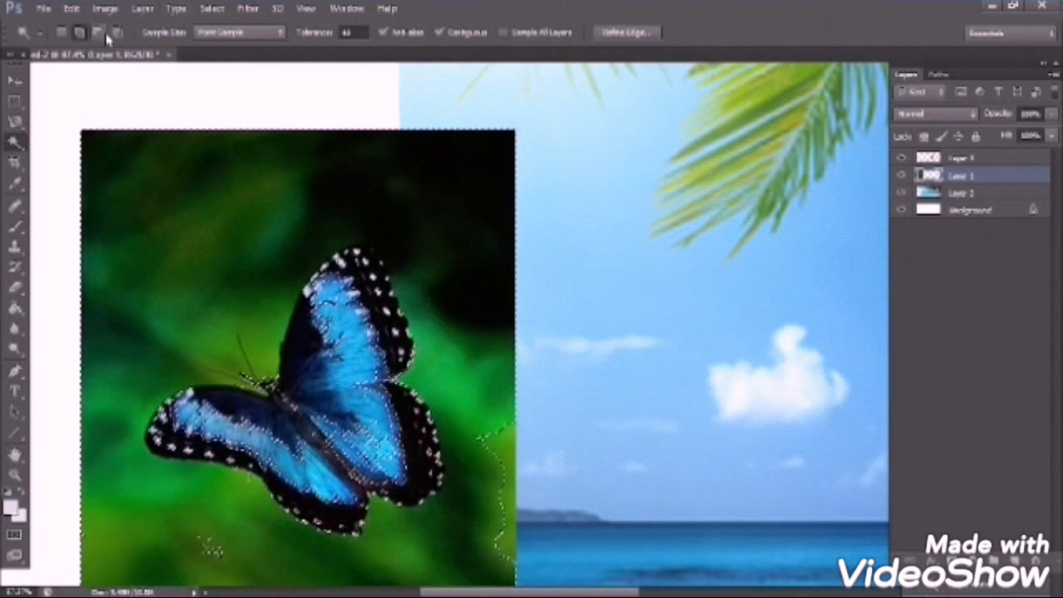
- Try to subtract the green background area beside the butterfly's right wing from the selection with the Magic Wand
key(alt)
key(alt)
alt+click(490, 436)
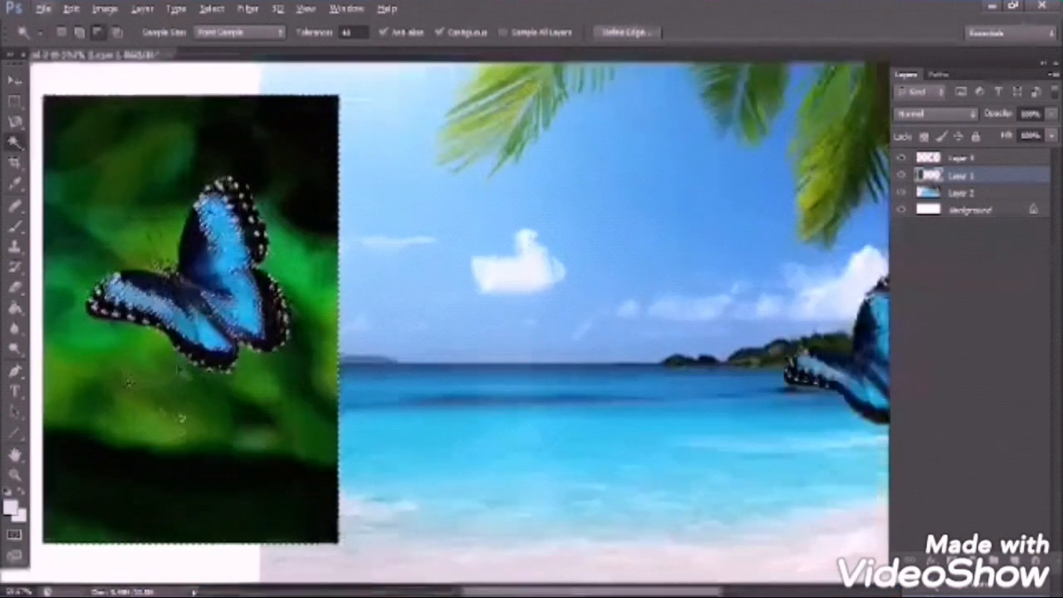
- Deselect everything on the butterfly photo and switch to the Move tool
key(ctrl+d)
key(v)
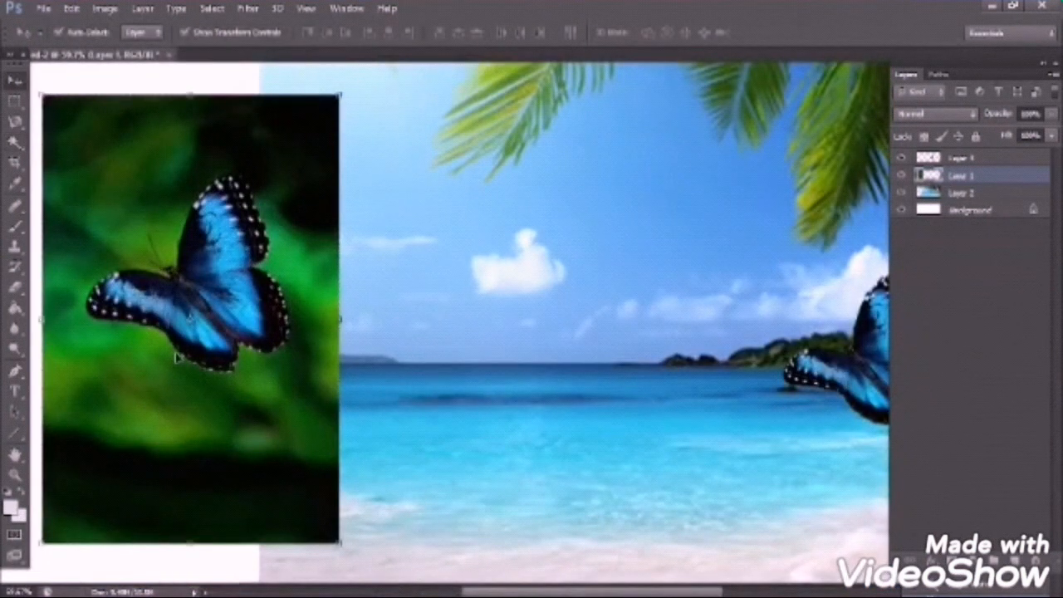